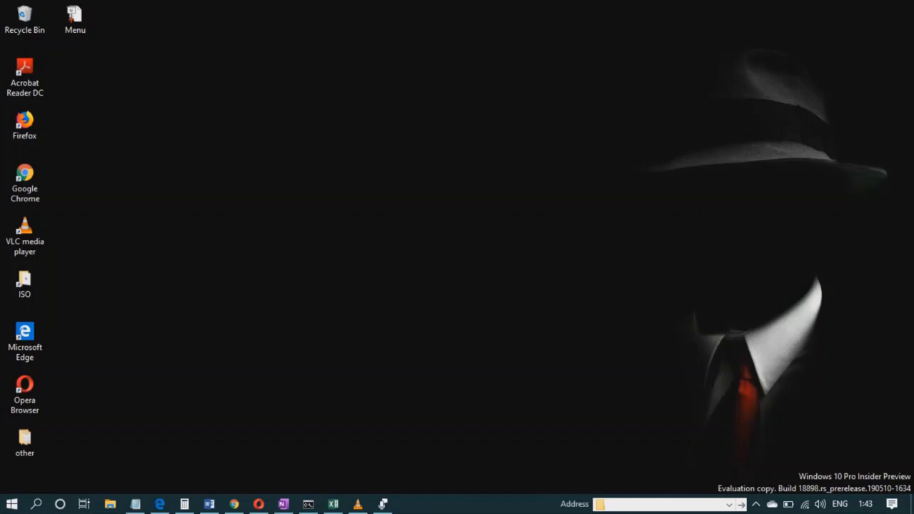
Enlarge the system text to roughly two-thirds of the size range in the Ease of Access display settings, apply it, and minimize Settings
{"action": "key", "text": "super+s"}
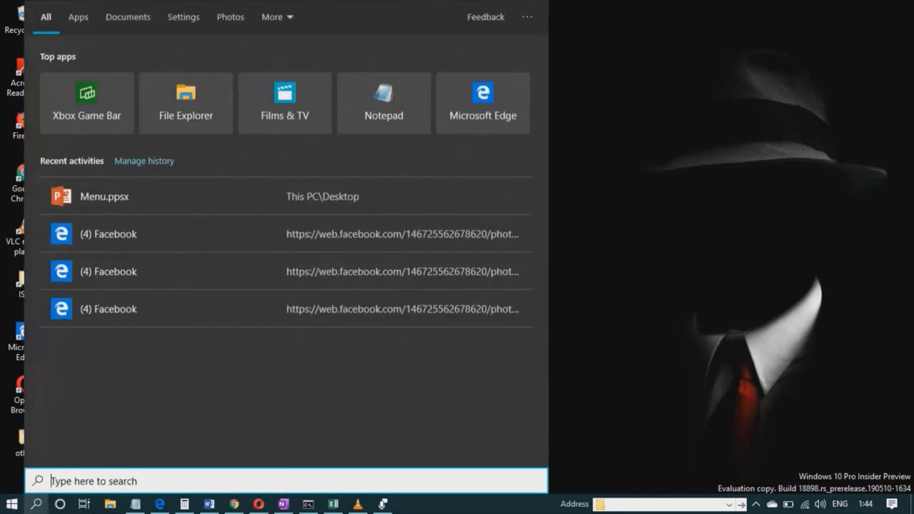
{"action": "type", "text": "ease"}
{"action": "key", "text": "Return"}
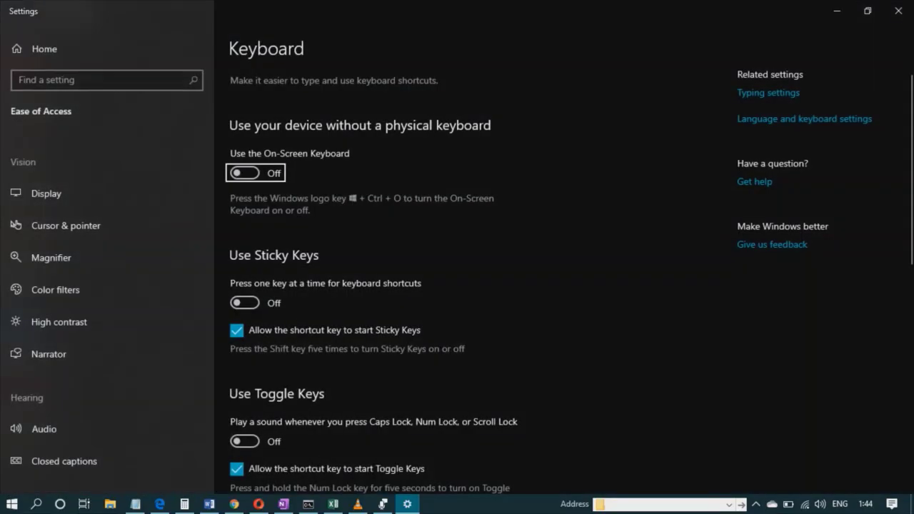
{"action": "left_click", "coordinate": [189, 193]}
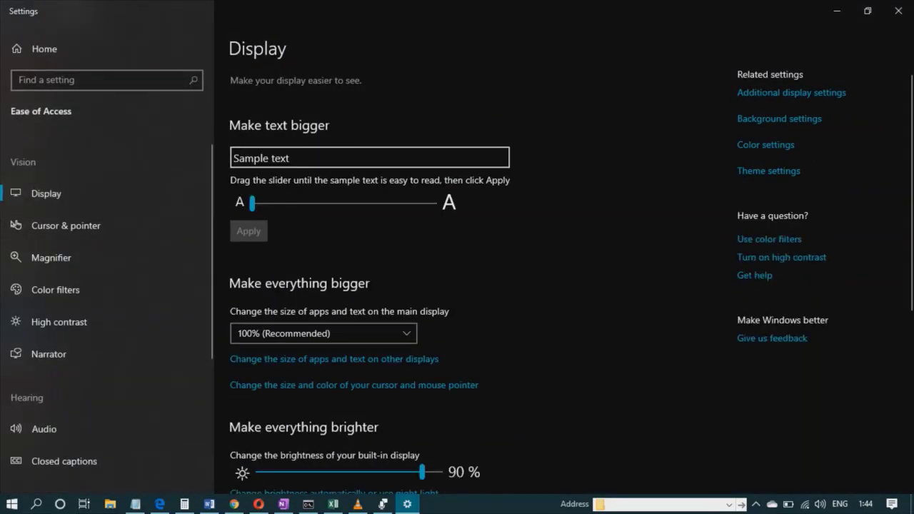
{"action": "left_click_drag", "start_coordinate": [341, 212], "coordinate": [369, 212]}
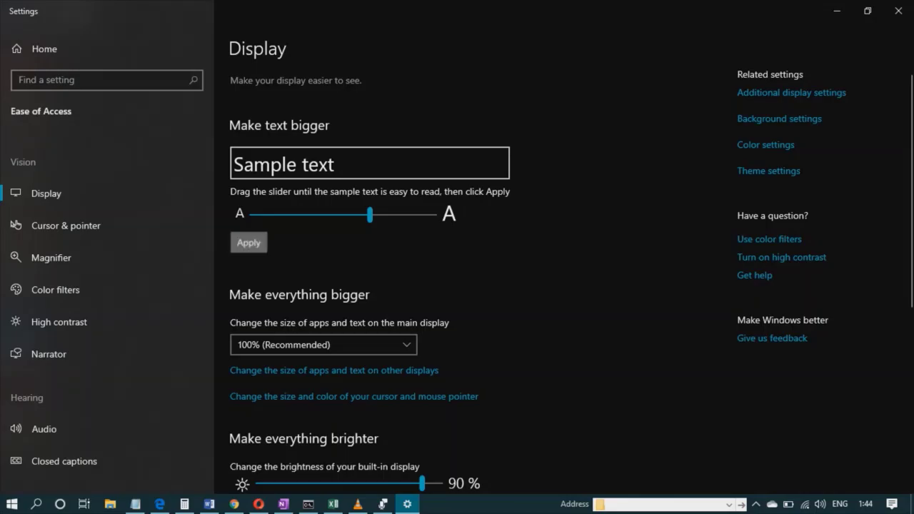
{"action": "left_click", "coordinate": [249, 240]}
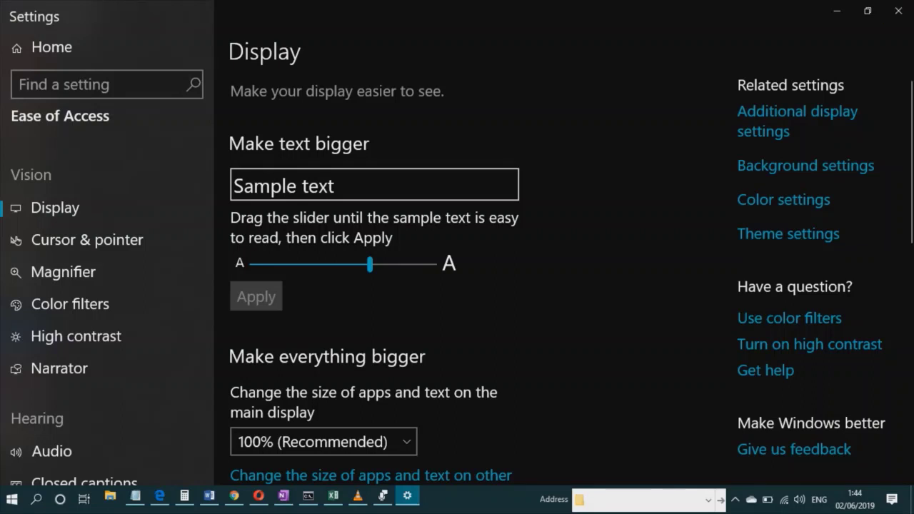
{"action": "left_click", "coordinate": [837, 11]}
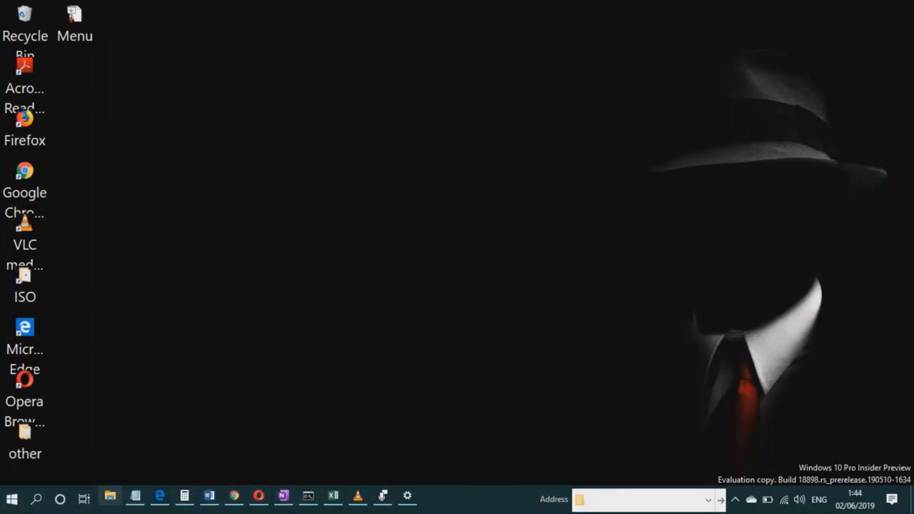
{"action": "mouse_move", "coordinate": [135, 496]}
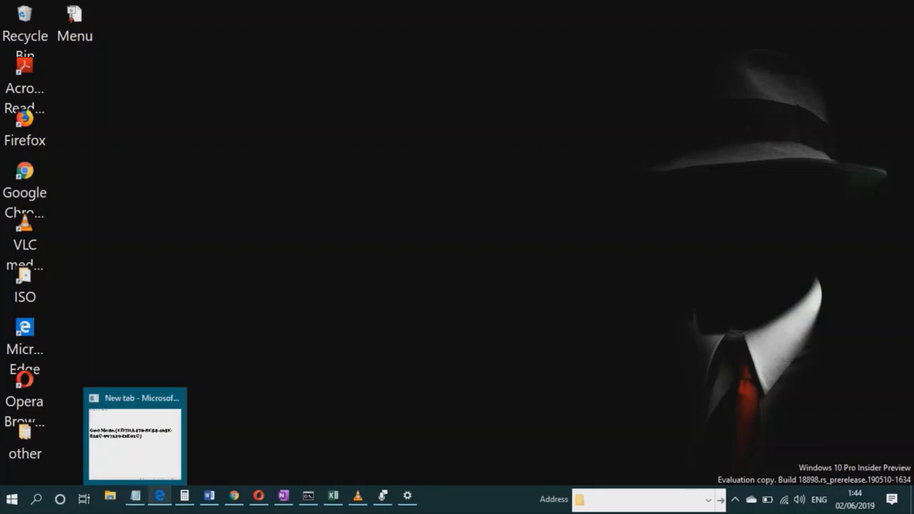
{"action": "mouse_move", "coordinate": [208, 495]}
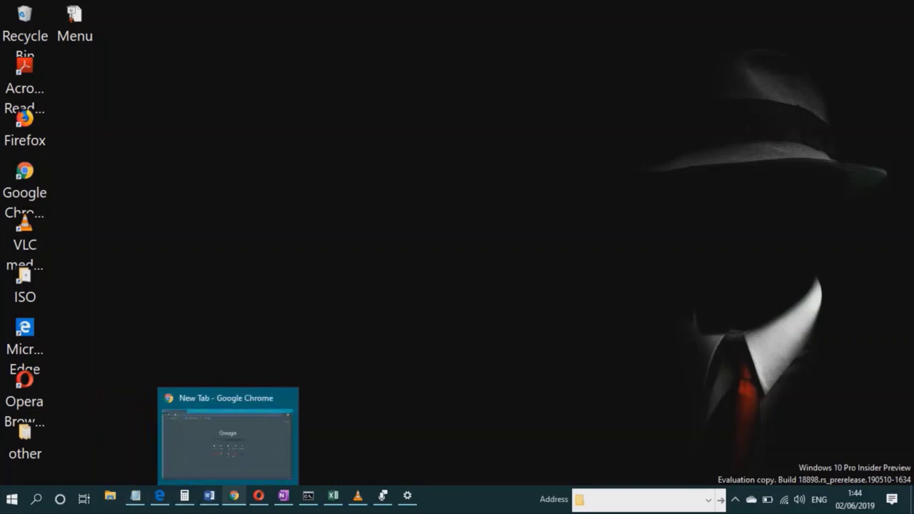
{"action": "mouse_move", "coordinate": [308, 496]}
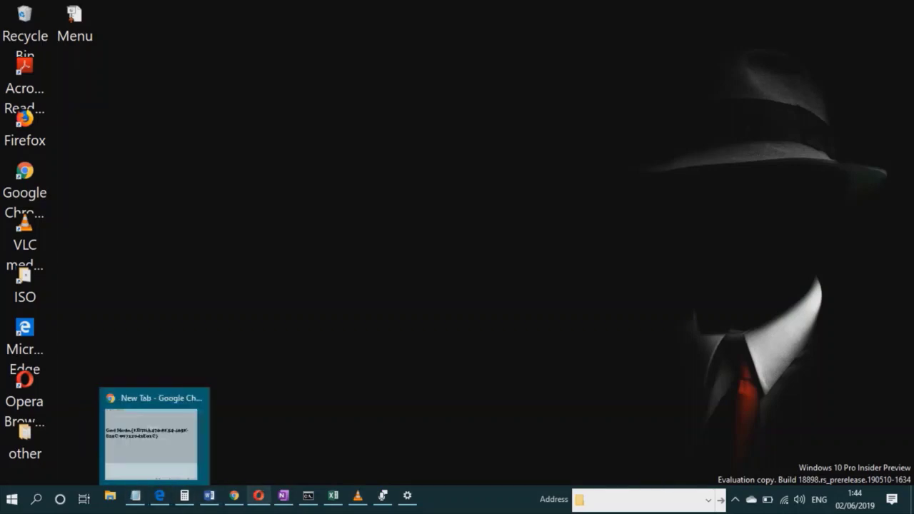
{"action": "mouse_move", "coordinate": [258, 496]}
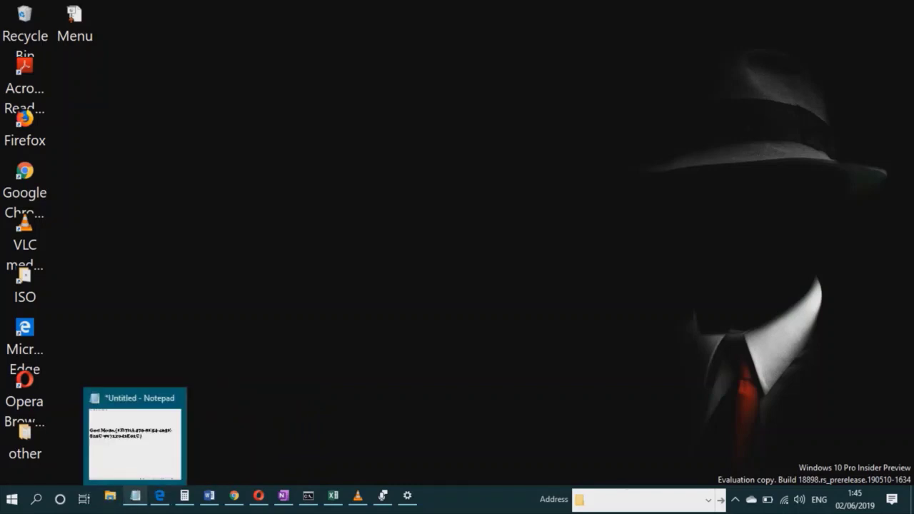
{"action": "mouse_move", "coordinate": [383, 495]}
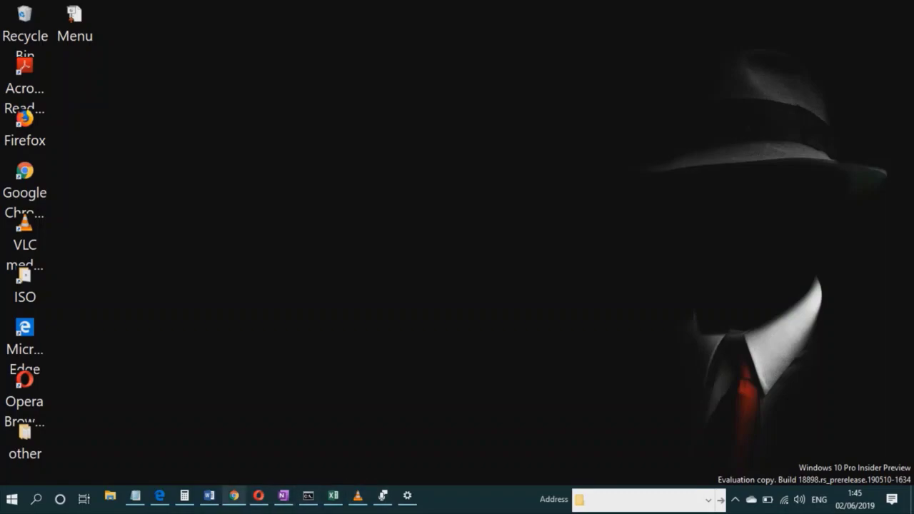
Switch to Chrome, search Google for "windows key" to view keyboard images, and return to the Google home page before minimizing the browser
{"action": "left_click", "coordinate": [234, 495]}
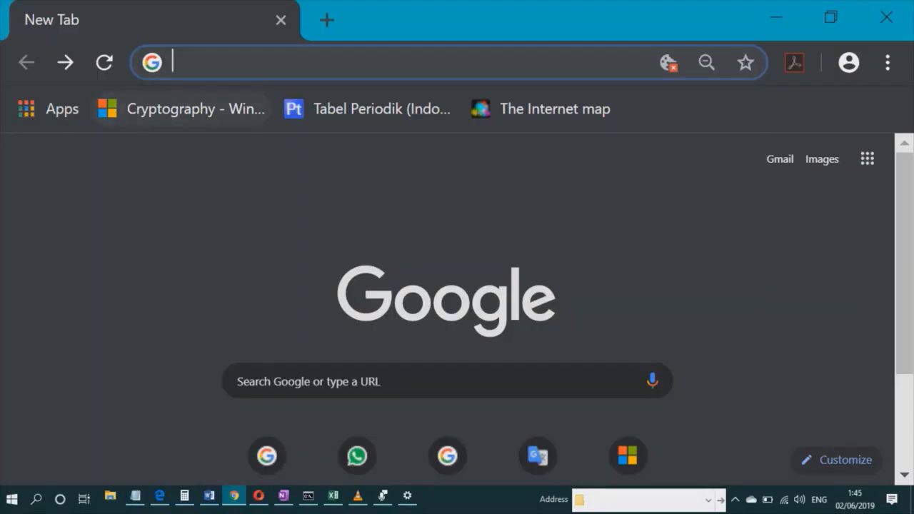
{"action": "type", "text": "goo"}
{"action": "key", "text": "Return"}
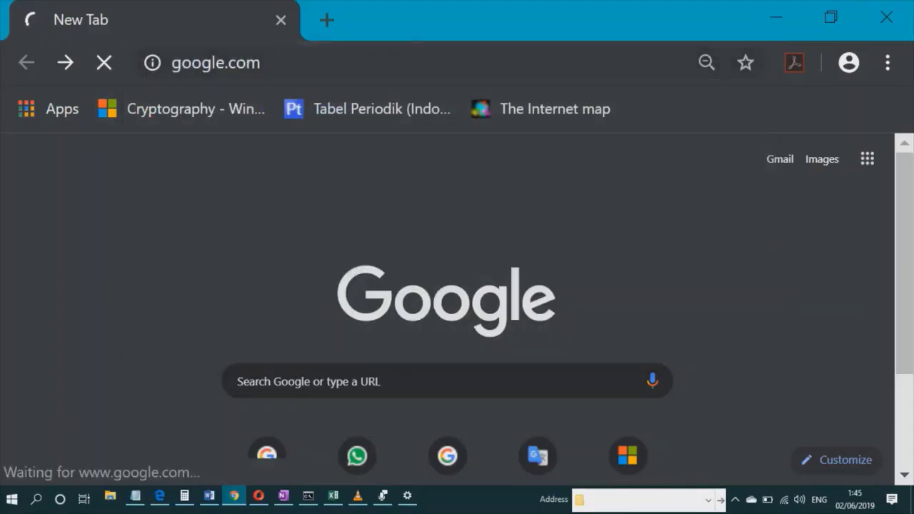
{"action": "type", "text": "windows key"}
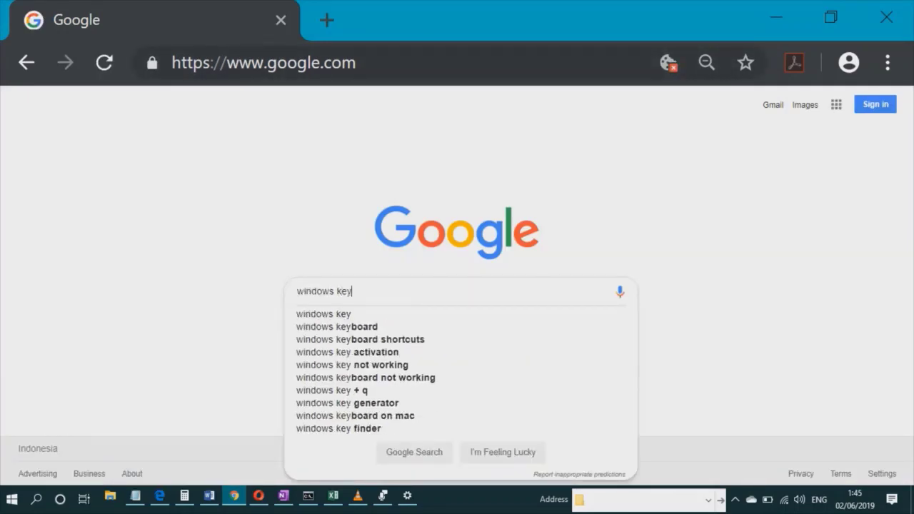
{"action": "key", "text": "Return"}
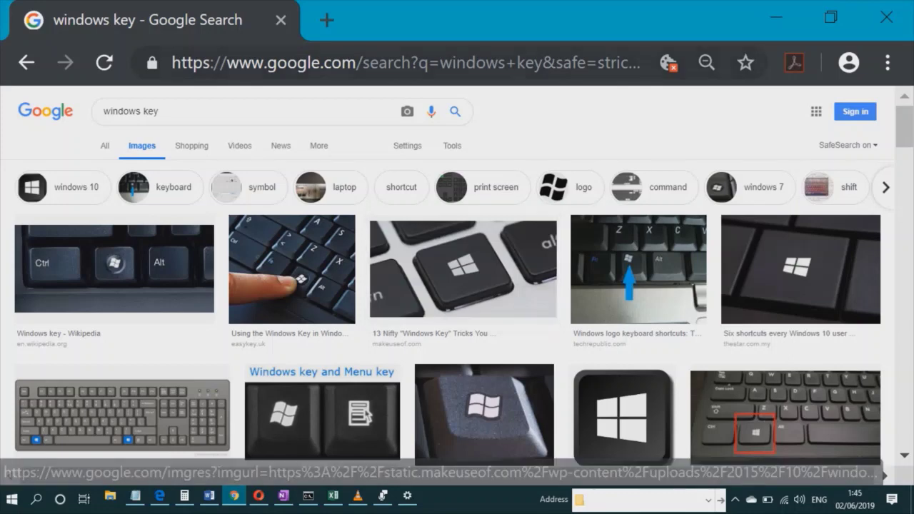
{"action": "left_click", "coordinate": [27, 62]}
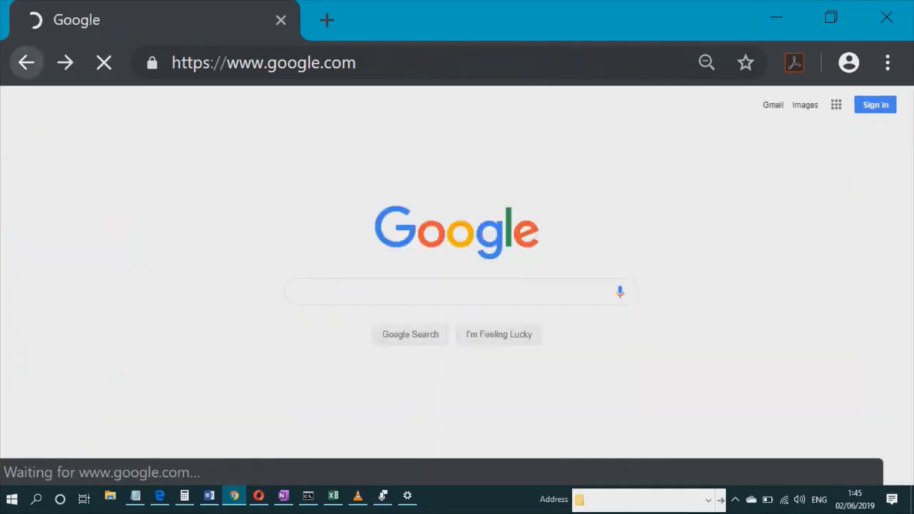
{"action": "left_click", "coordinate": [776, 18]}
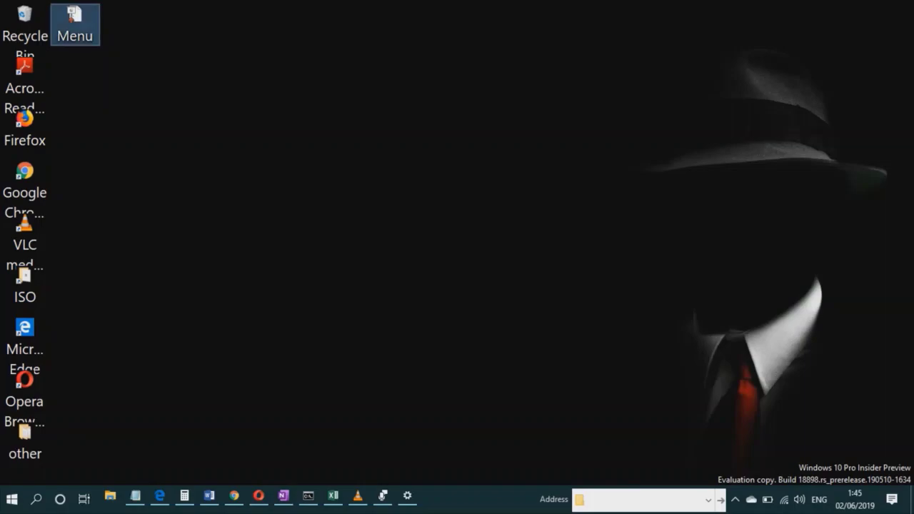
View the list of Windows tips in the Menu slideshow on the desktop and close it
{"action": "double_click", "coordinate": [75, 25]}
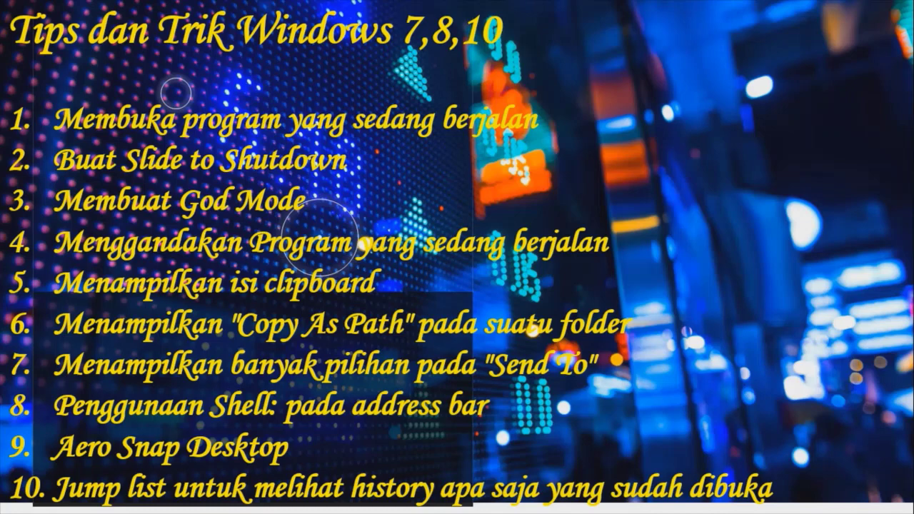
{"action": "key", "text": "alt+F4"}
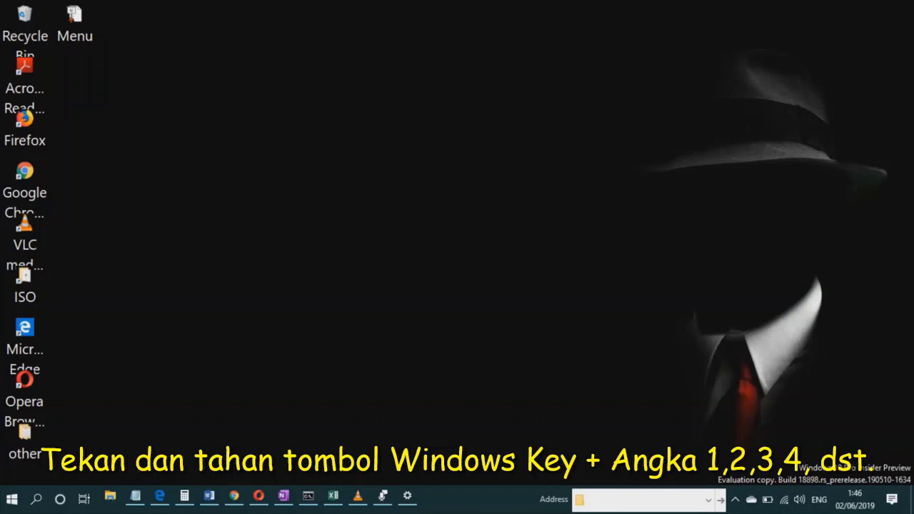
Bring up the first six taskbar programs in order: File Explorer, Notepad, Edge, Calculator, Word and Chrome
{"action": "key", "text": "super+1"}
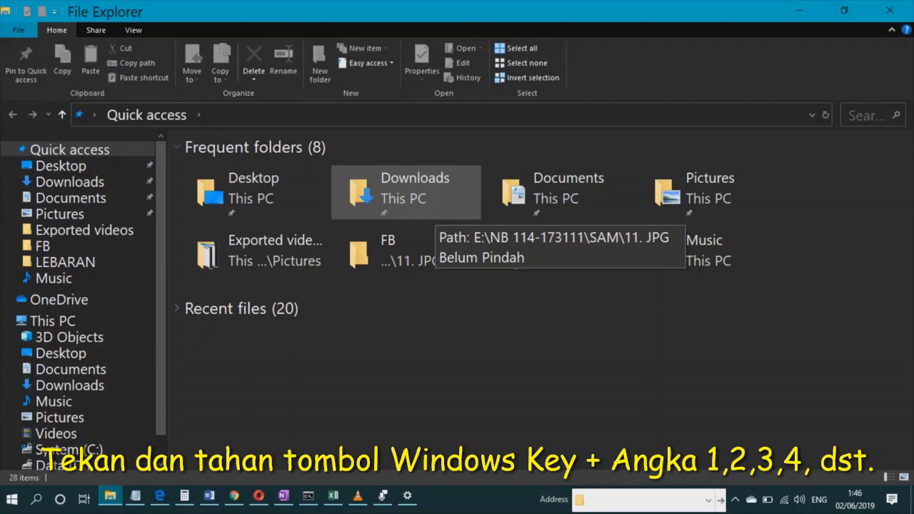
{"action": "key", "text": "super+1"}
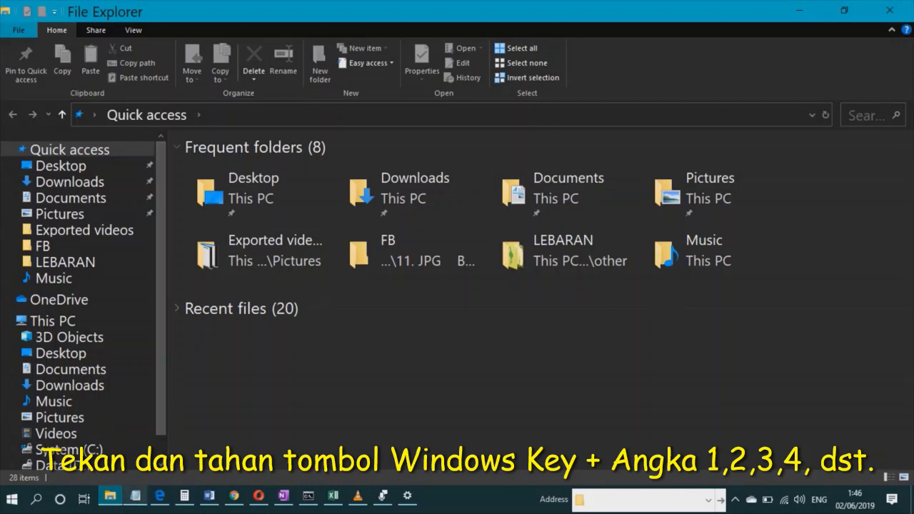
{"action": "key", "text": "super+2"}
{"action": "key", "text": "super+2"}
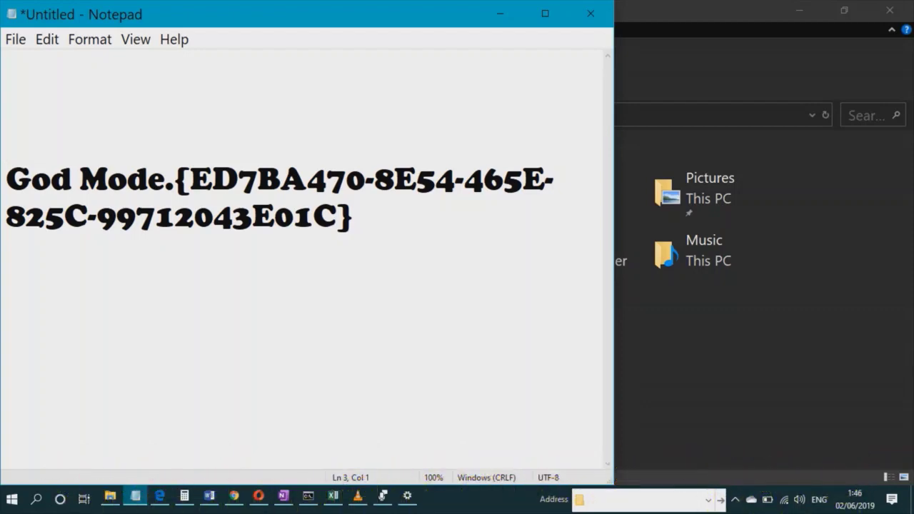
{"action": "key", "text": "super+3"}
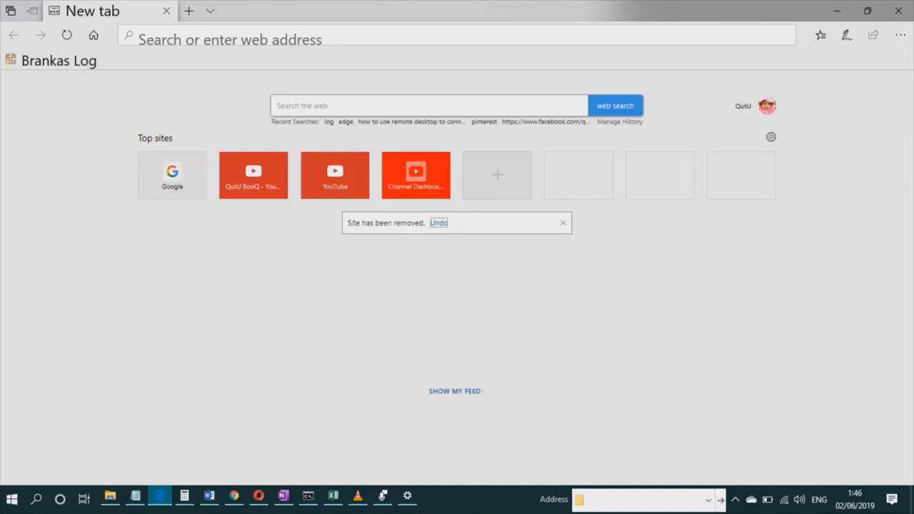
{"action": "key", "text": "super+4"}
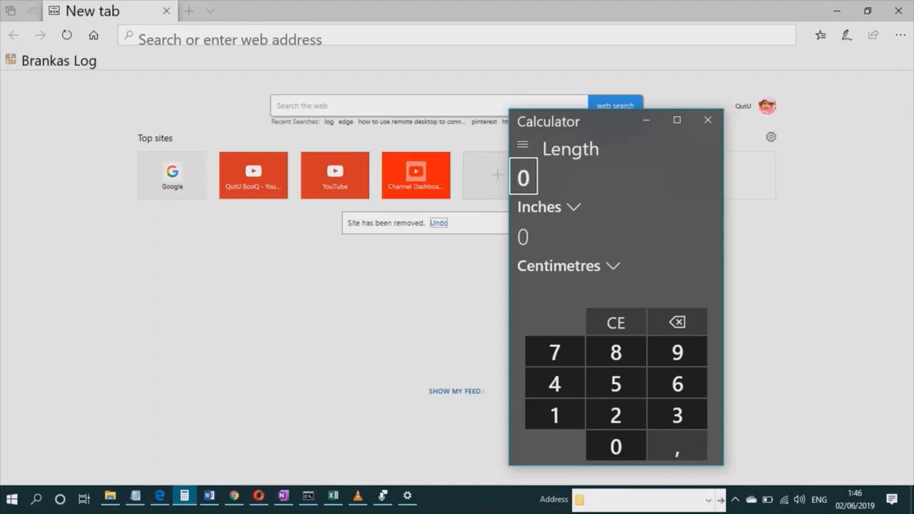
{"action": "key", "text": "super+5"}
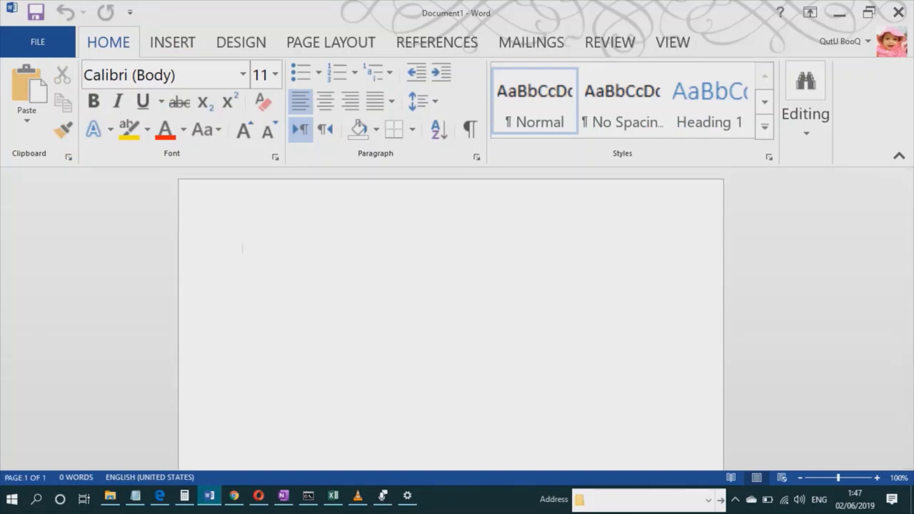
{"action": "key", "text": "super+6"}
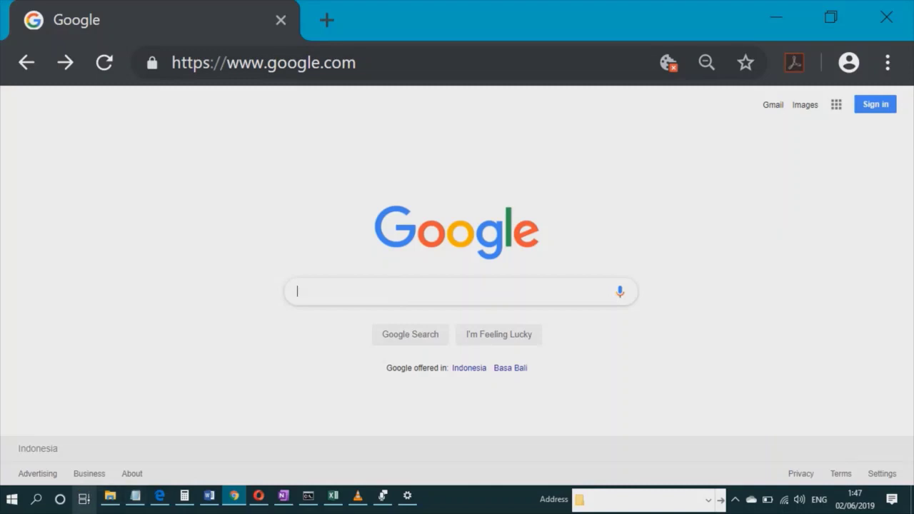
Minimize the Chrome, Word, Edge, Calculator, Notepad and File Explorer windows to clear the desktop
{"action": "mouse_move", "coordinate": [110, 496]}
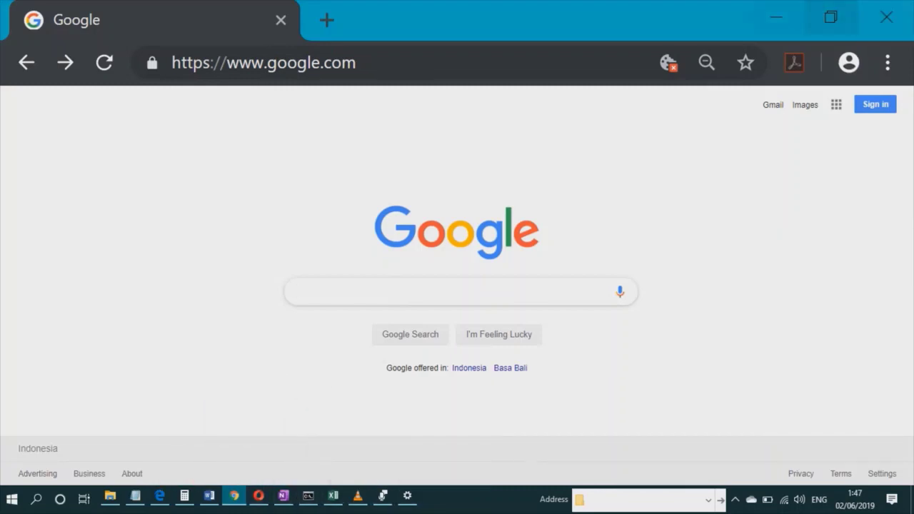
{"action": "left_click", "coordinate": [775, 17]}
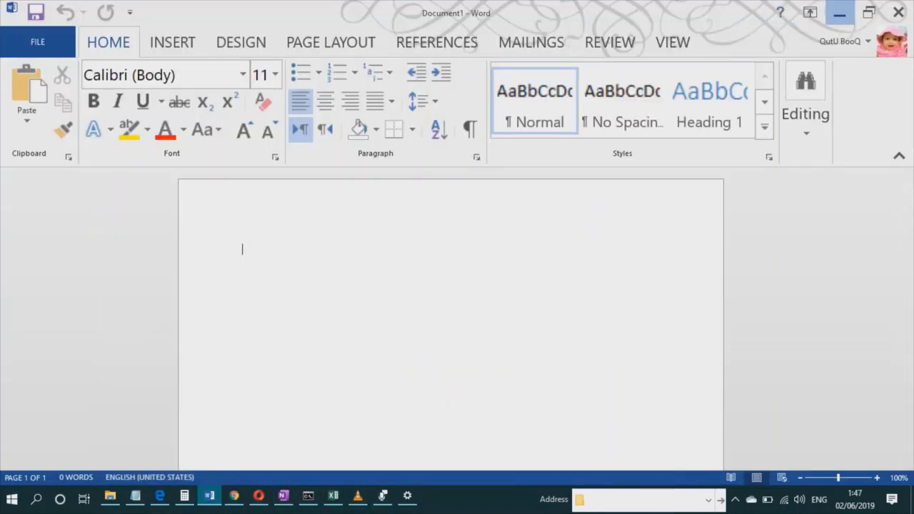
{"action": "left_click", "coordinate": [839, 12]}
{"action": "left_click", "coordinate": [837, 10]}
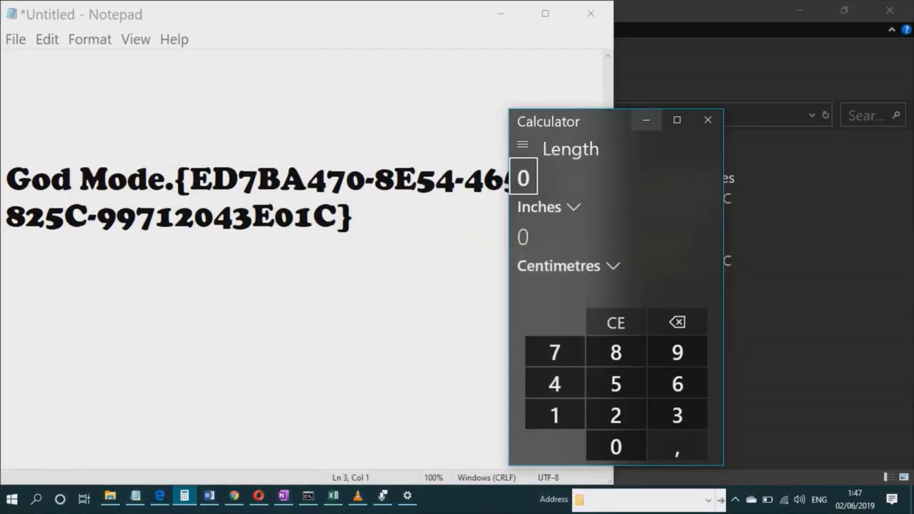
{"action": "left_click", "coordinate": [646, 120]}
{"action": "left_click", "coordinate": [493, 8]}
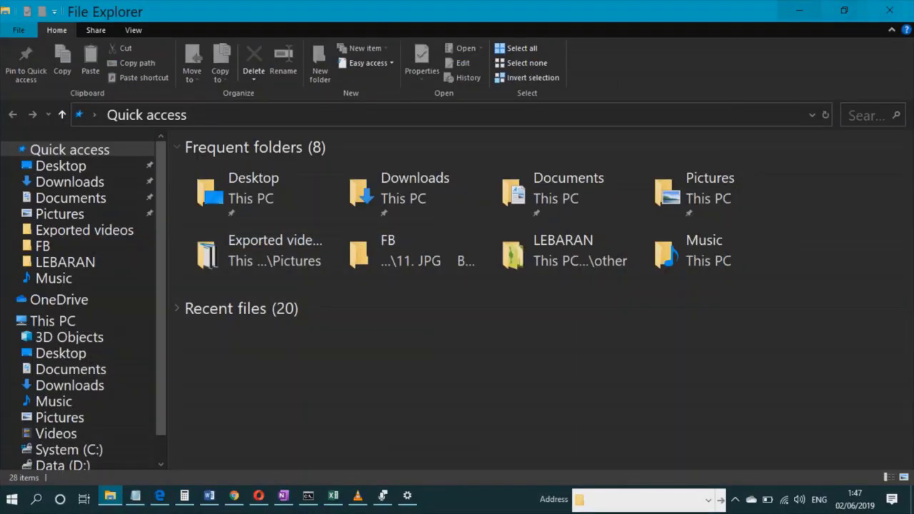
{"action": "left_click", "coordinate": [799, 10]}
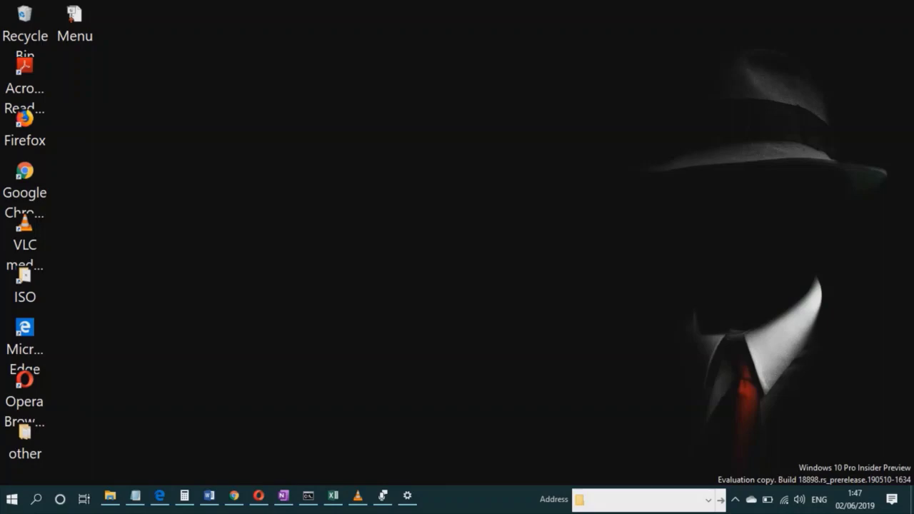
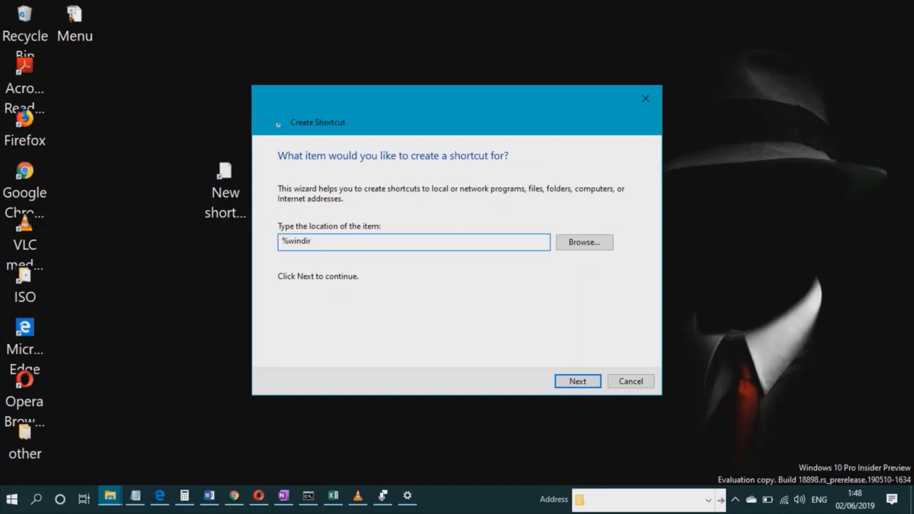
Set the new shortcut's target location to %windir%\system32\slidetoshutdown.exe
{"action": "type", "text": "%\\"}
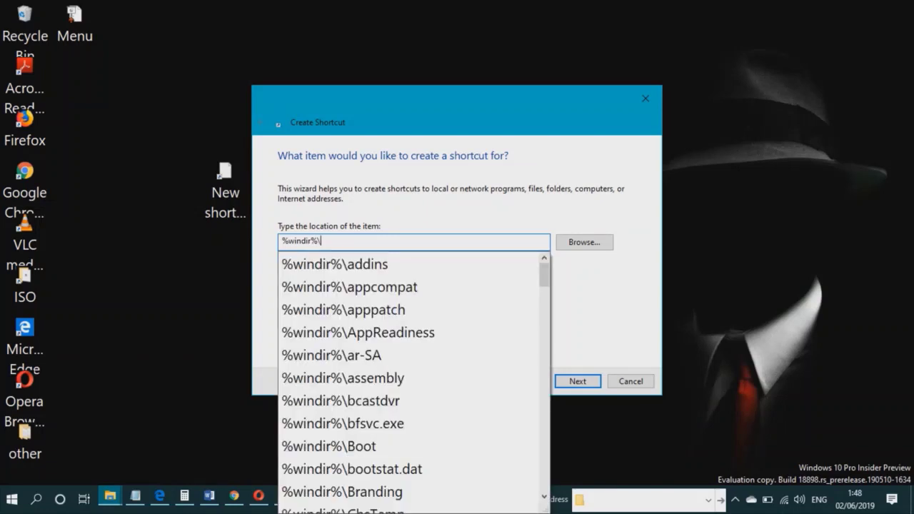
{"action": "type", "text": "syst"}
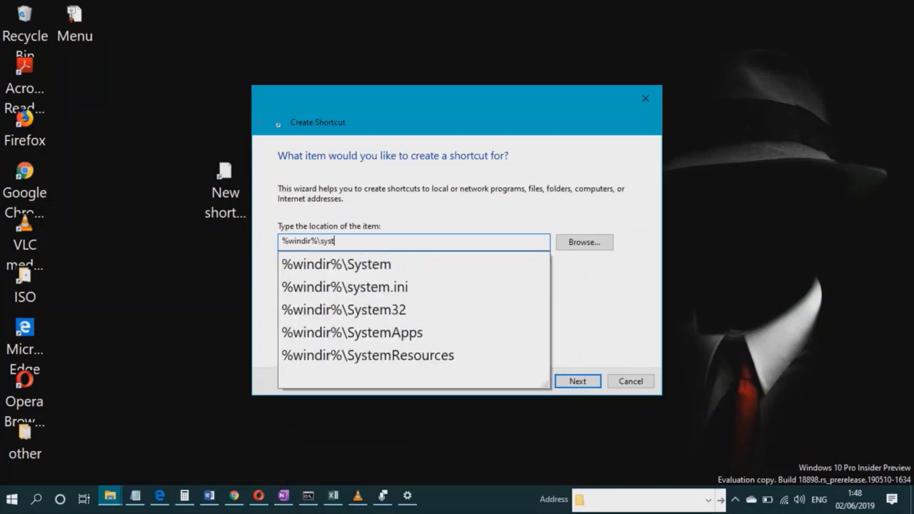
{"action": "type", "text": "em32\\"}
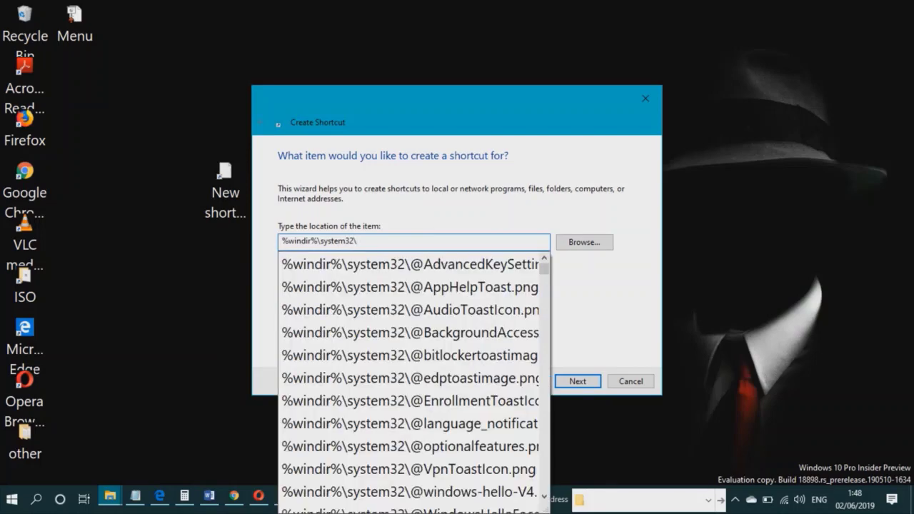
{"action": "type", "text": "slide"}
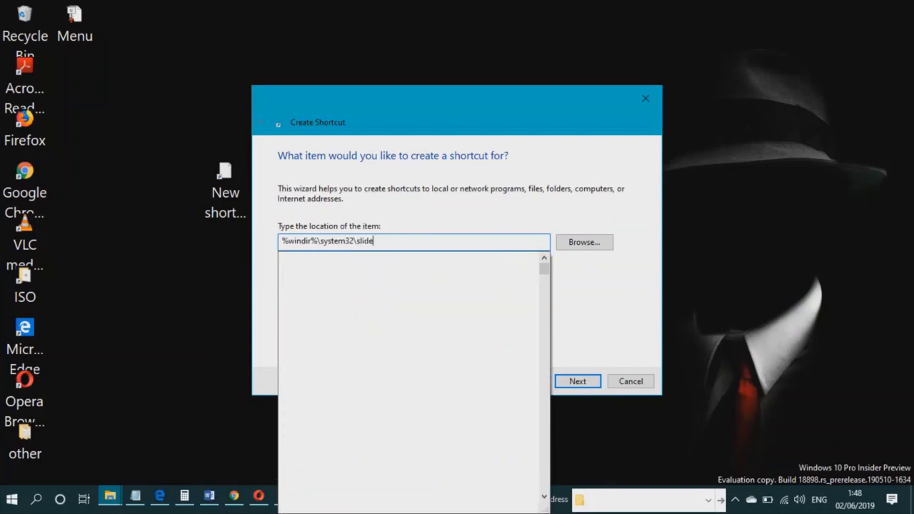
{"action": "type", "text": "toshut"}
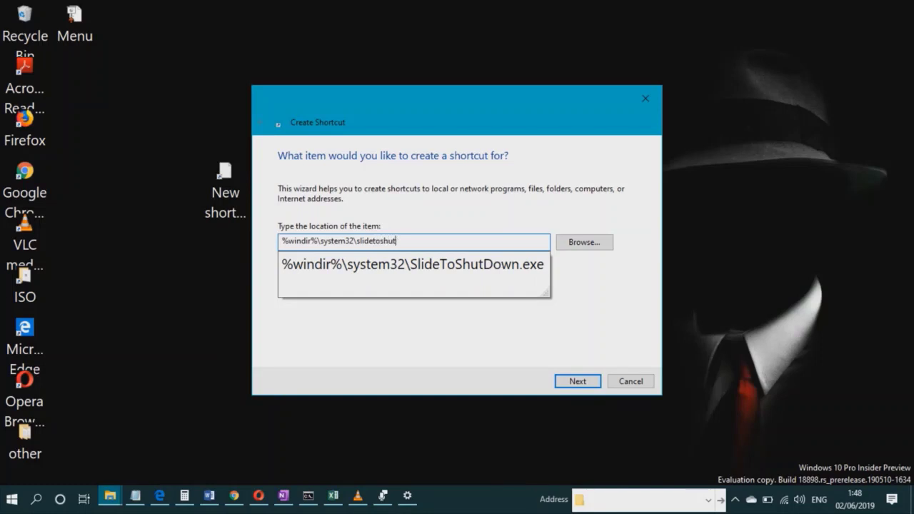
{"action": "type", "text": "down.exe"}
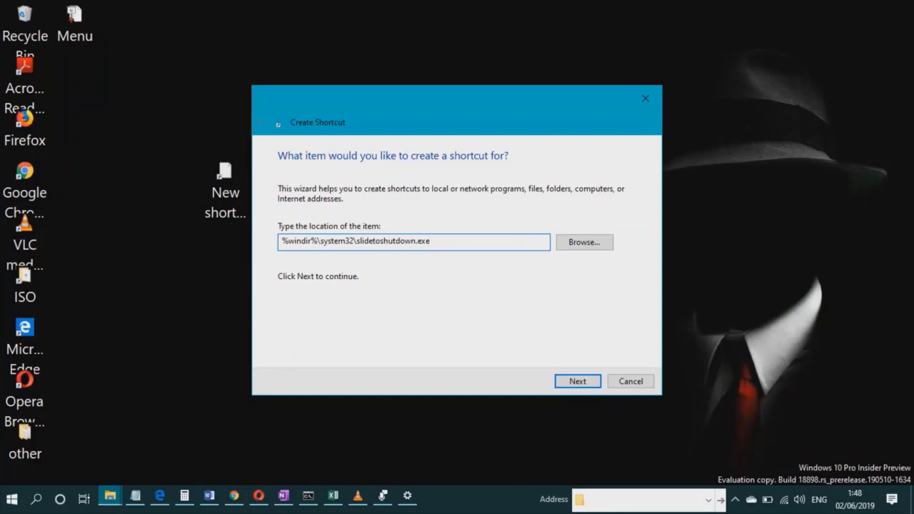
Accept the target path and create the desktop shortcut with the name SlideToShutDown
{"action": "key", "text": "ctrl+a"}
{"action": "key", "text": "BackSpace"}
{"action": "key", "text": "ctrl+shift+Left"}
{"action": "key", "text": "ctrl+shift+Left"}
{"action": "key", "text": "ctrl+shift+Left"}
{"action": "key", "text": "ctrl+shift+Left"}
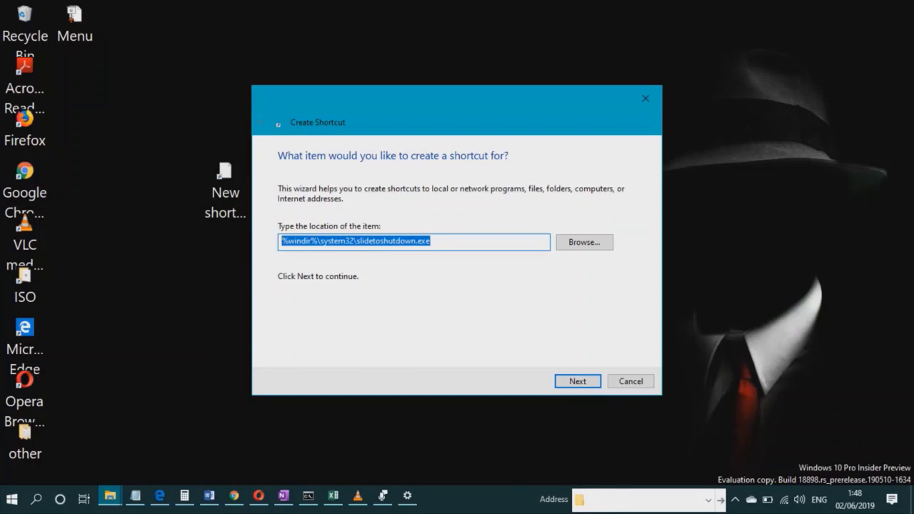
{"action": "key", "text": "Return"}
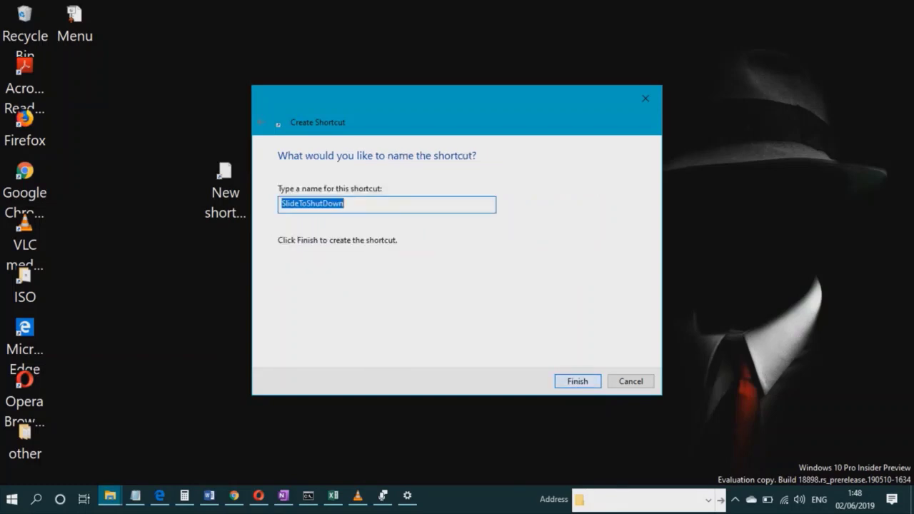
{"action": "key", "text": "Return"}
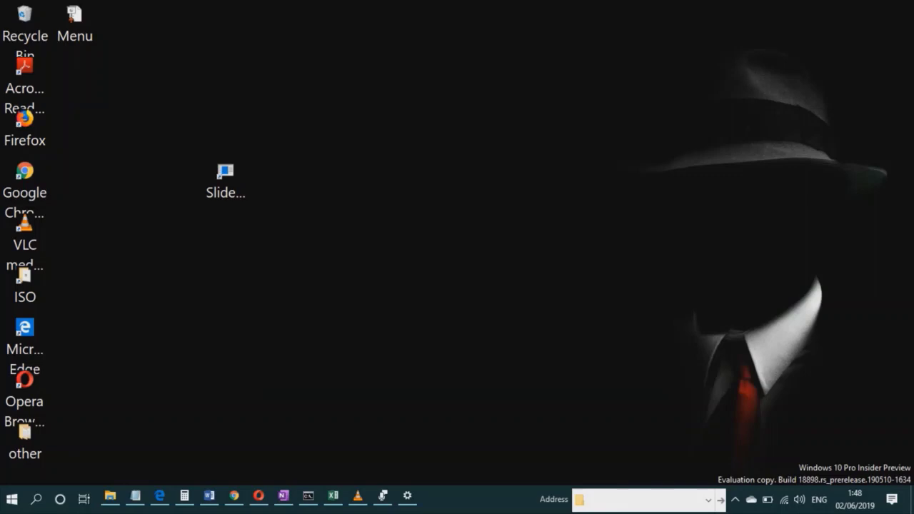
Move the SlideToShutDown shortcut directly below the Menu icon on the desktop and open the Menu slideshow
{"action": "left_click_drag", "start_coordinate": [226, 179], "coordinate": [75, 86]}
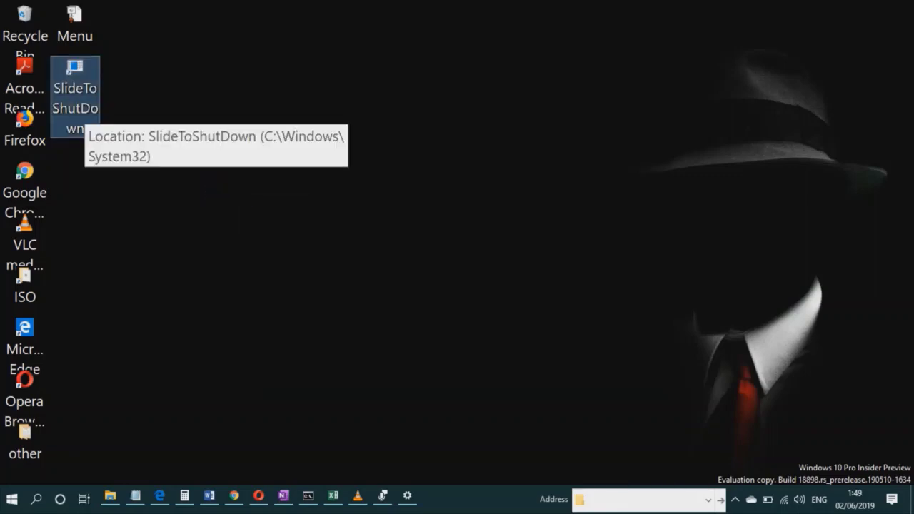
{"action": "key", "text": "Return"}
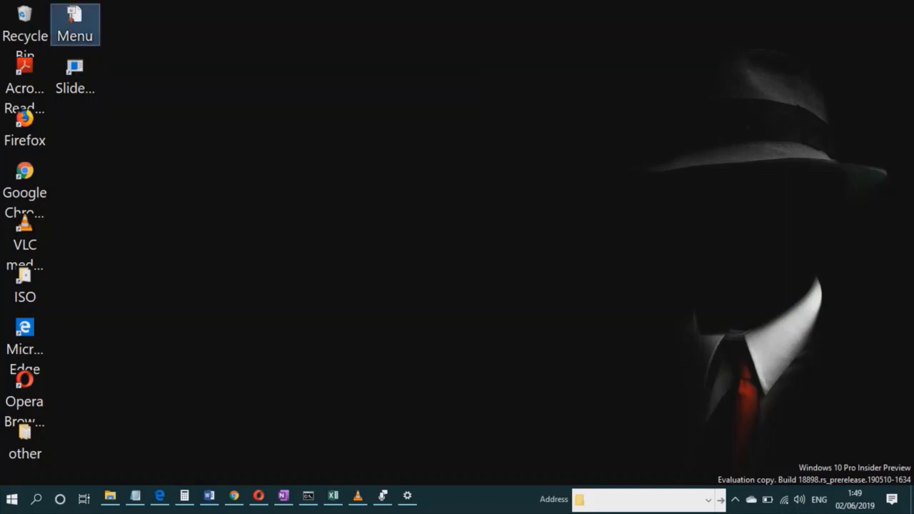
{"action": "left_click", "coordinate": [75, 25]}
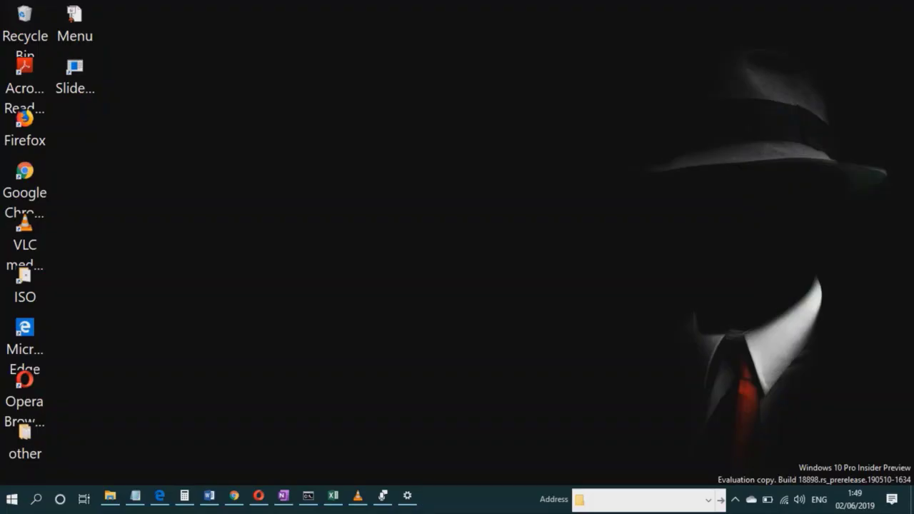
Copy the line God Mode.{ED7BA470-8E54-465E-825C-99712043E01C} from the untitled Notepad document and minimize Notepad
{"action": "key", "text": "alt+Tab"}
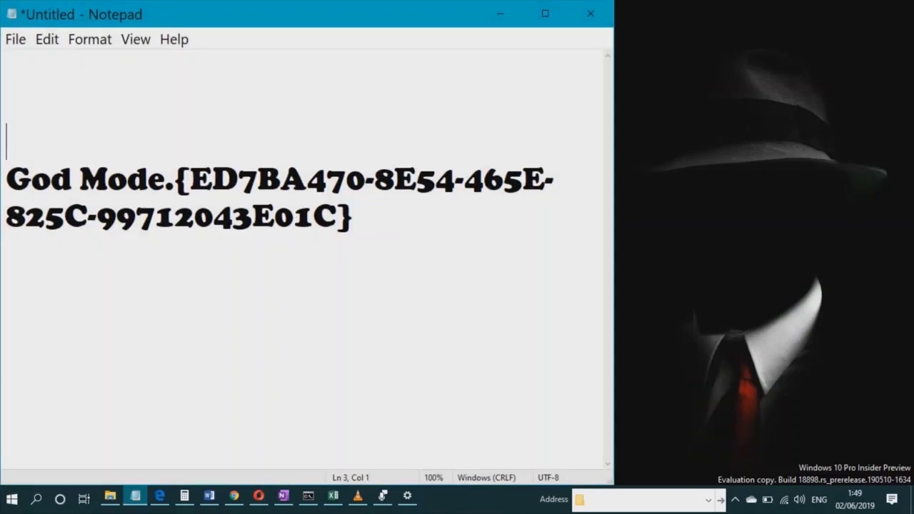
{"action": "key", "text": "Down"}
{"action": "key", "text": "shift+Right"}
{"action": "key", "text": "shift+Right"}
{"action": "key", "text": "shift+Right"}
{"action": "key", "text": "shift+Right"}
{"action": "key", "text": "shift+Right"}
{"action": "key", "text": "shift+Right"}
{"action": "key", "text": "shift+Right"}
{"action": "key", "text": "shift+Right"}
{"action": "key", "text": "shift+Right"}
{"action": "key", "text": "shift+Right"}
{"action": "key", "text": "shift+Right"}
{"action": "key", "text": "shift+Right"}
{"action": "key", "text": "shift+Right"}
{"action": "key", "text": "shift+Right"}
{"action": "key", "text": "shift+Right"}
{"action": "key", "text": "shift+Right"}
{"action": "key", "text": "shift+Right"}
{"action": "key", "text": "shift+Right"}
{"action": "key", "text": "shift+Right"}
{"action": "key", "text": "shift+Right"}
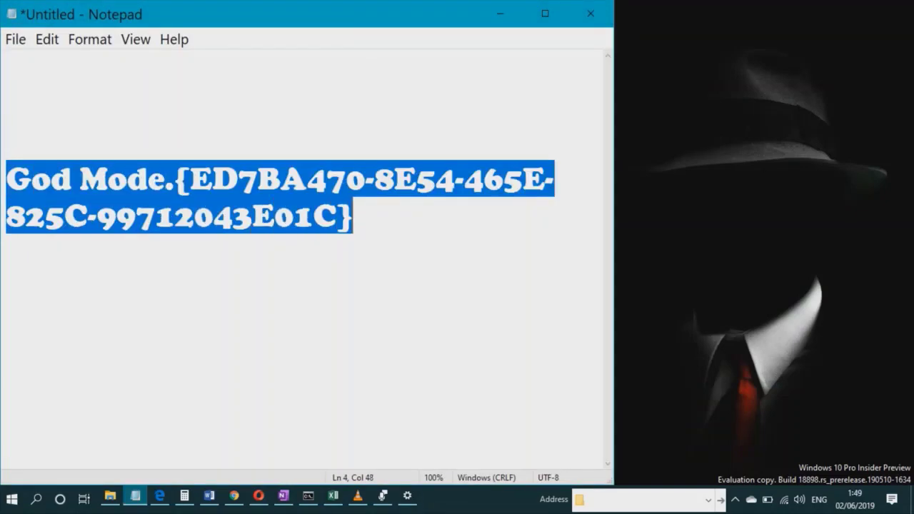
{"action": "key", "text": "shift+F10"}
{"action": "key", "text": "Down"}
{"action": "key", "text": "Down"}
{"action": "key", "text": "Down"}
{"action": "key", "text": "Return"}
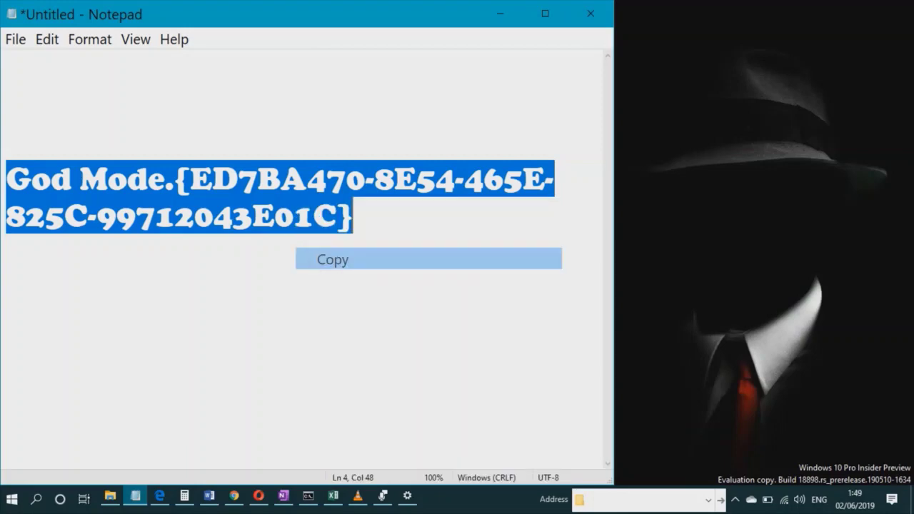
{"action": "left_click", "coordinate": [499, 13]}
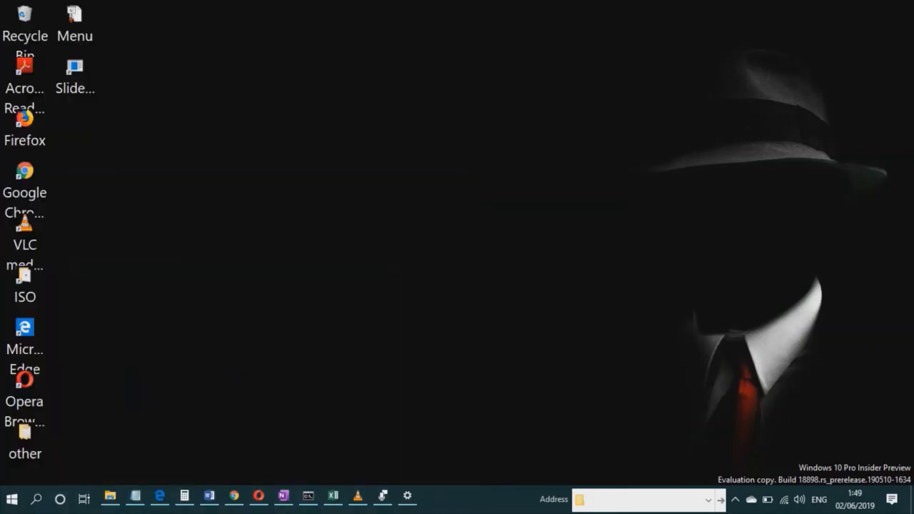
Create a new folder on the desktop named God Mode.{ED7BA470-8E54-465E-825C-99712043E01C}
{"action": "key", "text": "shift+F10"}
{"action": "key", "text": "Down"}
{"action": "key", "text": "Down"}
{"action": "key", "text": "Down"}
{"action": "key", "text": "Down"}
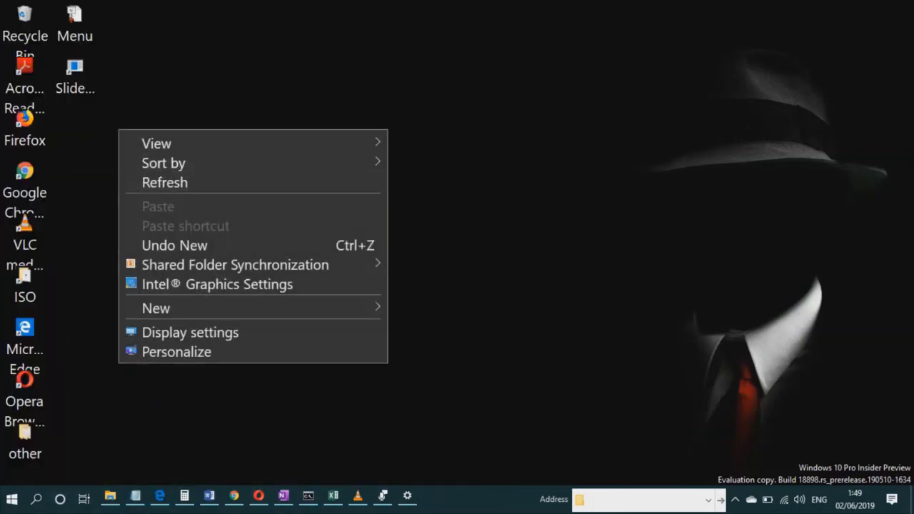
{"action": "key", "text": "Down"}
{"action": "key", "text": "Down"}
{"action": "key", "text": "Right"}
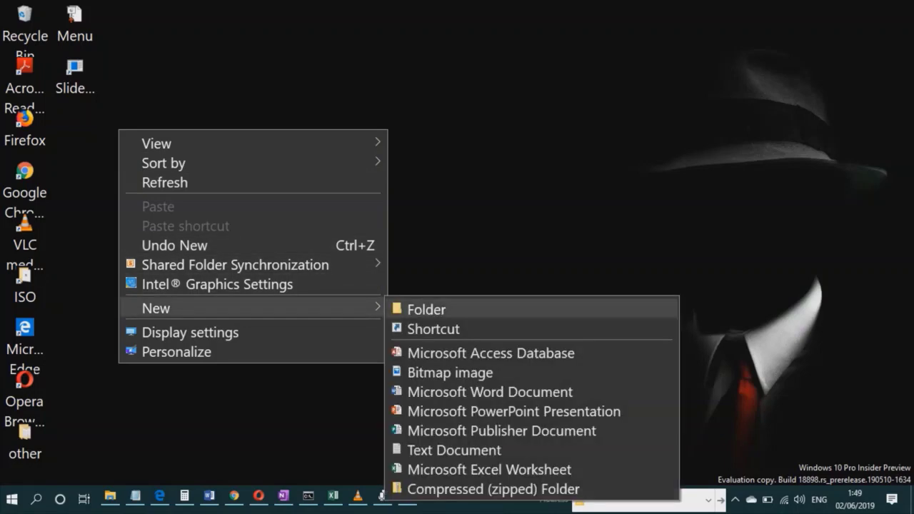
{"action": "key", "text": "Return"}
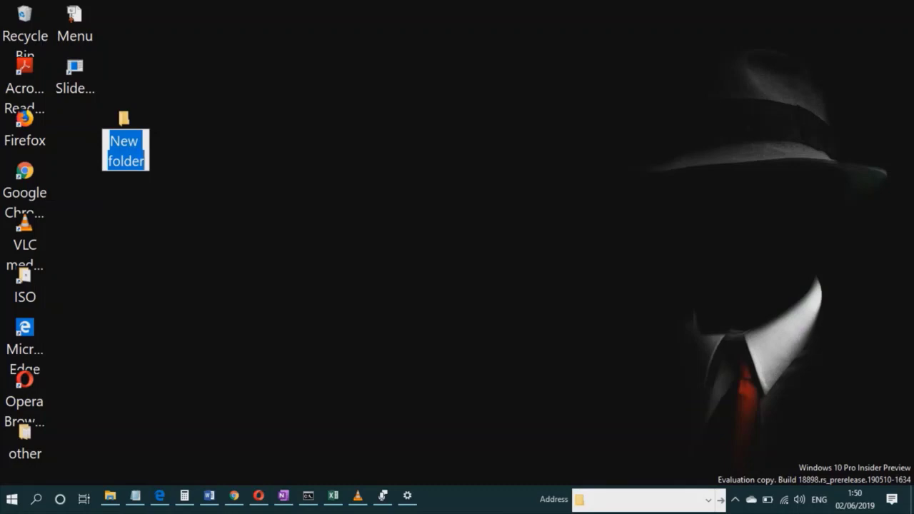
{"action": "type", "text": "GodMode.{ED7BA470-8E54-465E-825C-99712043E01C}"}
{"action": "key", "text": "Return"}
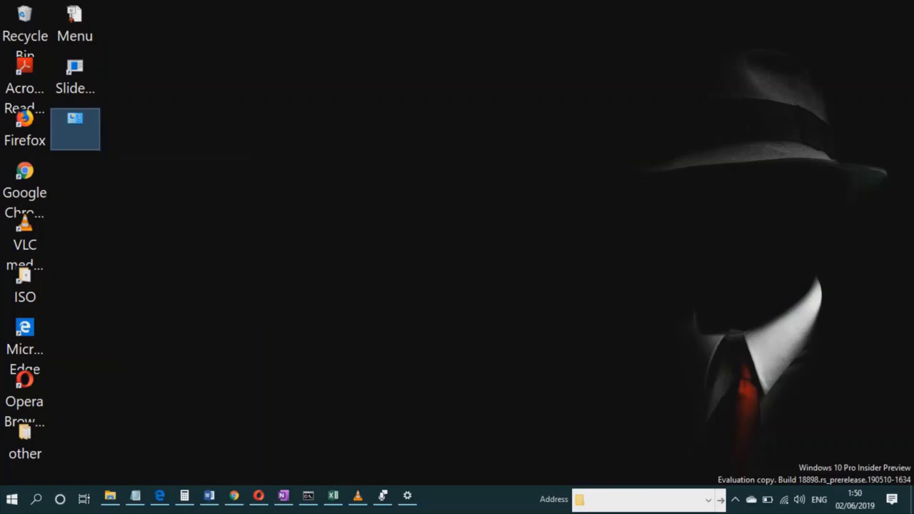
Open the God Mode folder and look through its categories of Windows settings, from Administrative Tools to Work Folders
{"action": "key", "text": "Return"}
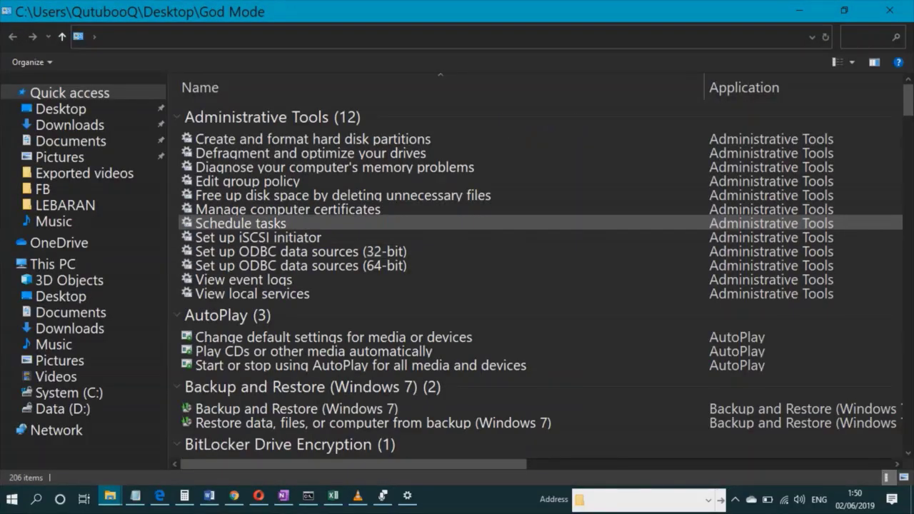
{"action": "scroll", "coordinate": [443, 251], "scroll_direction": "down", "scroll_amount": 4}
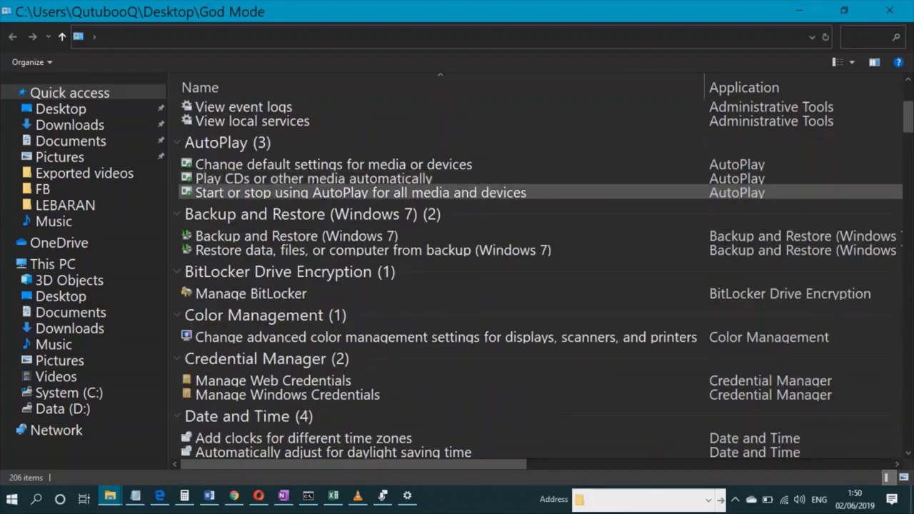
{"action": "scroll", "coordinate": [336, 243], "scroll_direction": "down", "scroll_amount": 12}
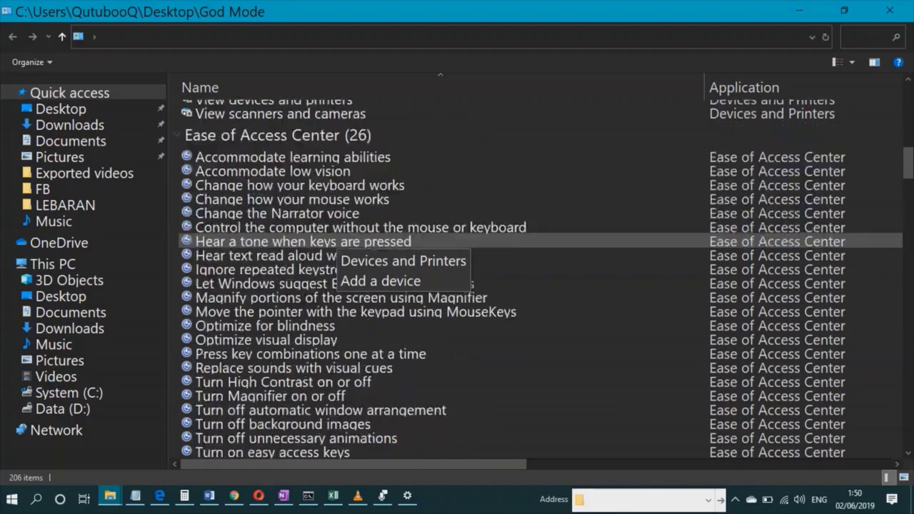
{"action": "scroll", "coordinate": [335, 243], "scroll_direction": "down", "scroll_amount": 20}
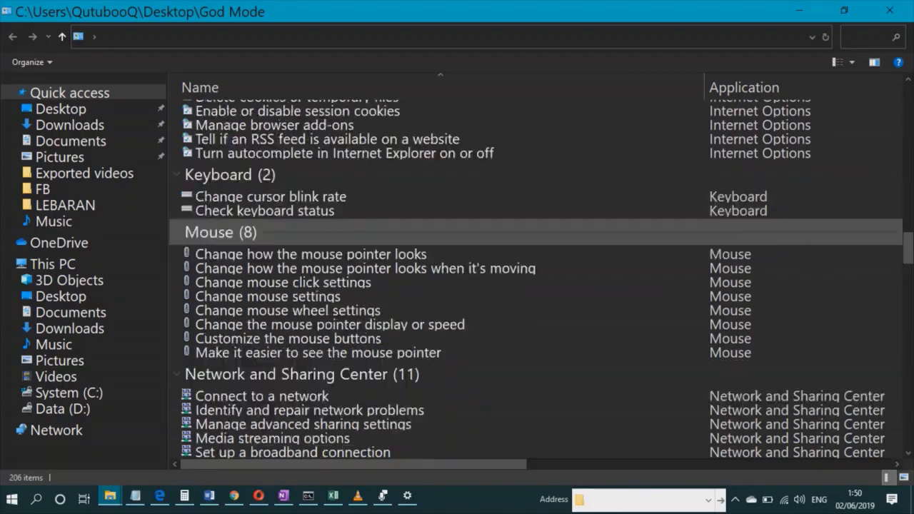
{"action": "scroll", "coordinate": [336, 236], "scroll_direction": "down", "scroll_amount": 12}
{"action": "scroll", "coordinate": [336, 285], "scroll_direction": "down", "scroll_amount": 18}
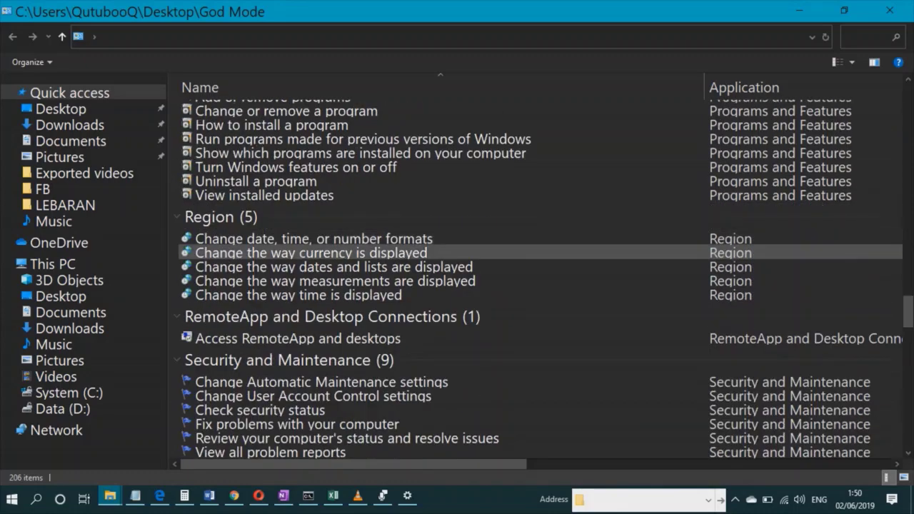
{"action": "scroll", "coordinate": [335, 297], "scroll_direction": "down", "scroll_amount": 11}
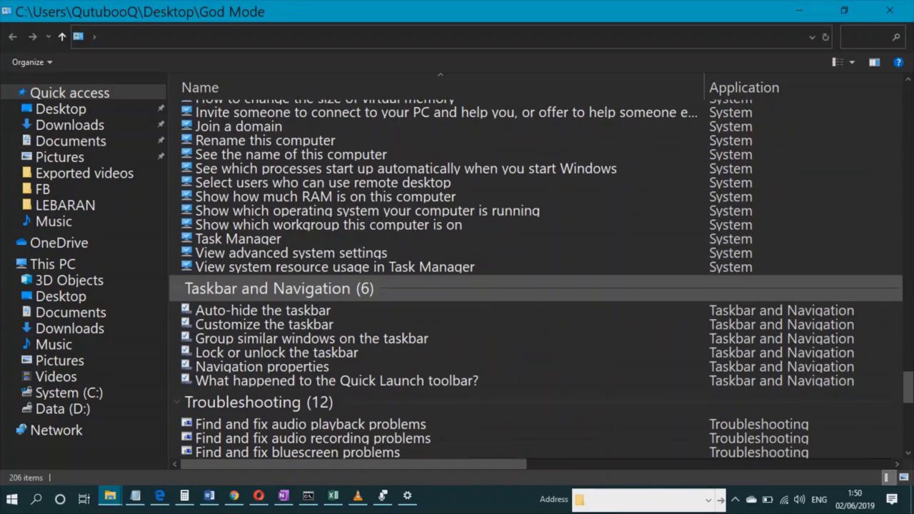
{"action": "scroll", "coordinate": [336, 297], "scroll_direction": "down", "scroll_amount": 3}
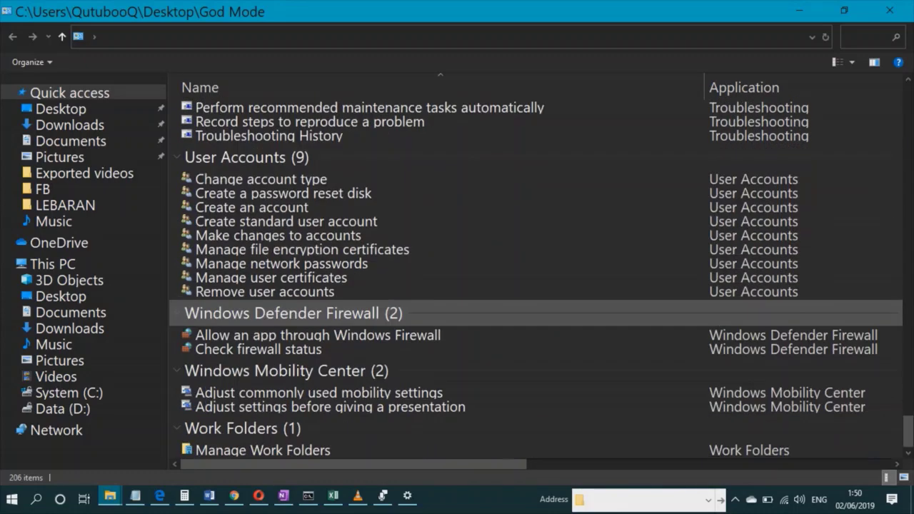
{"action": "scroll", "coordinate": [336, 300], "scroll_direction": "up", "scroll_amount": 10}
{"action": "scroll", "coordinate": [336, 314], "scroll_direction": "up", "scroll_amount": 20}
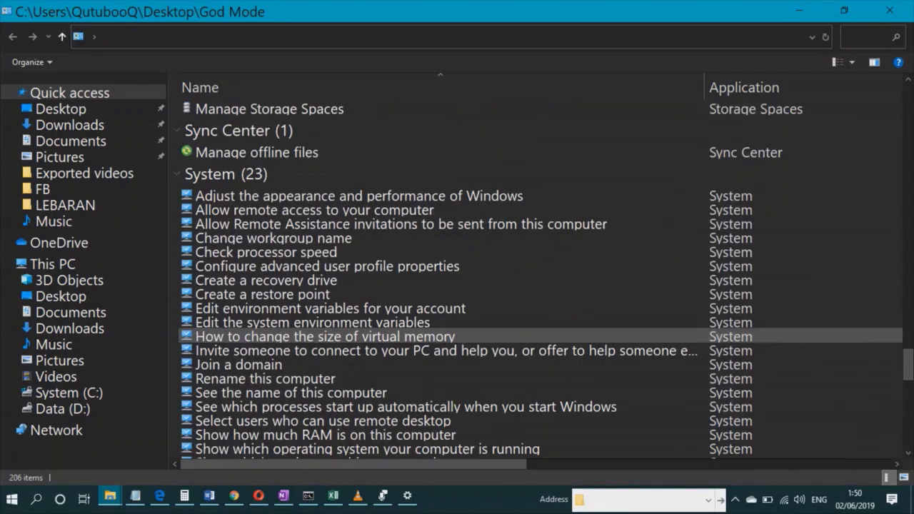
{"action": "scroll", "coordinate": [336, 332], "scroll_direction": "up", "scroll_amount": 20}
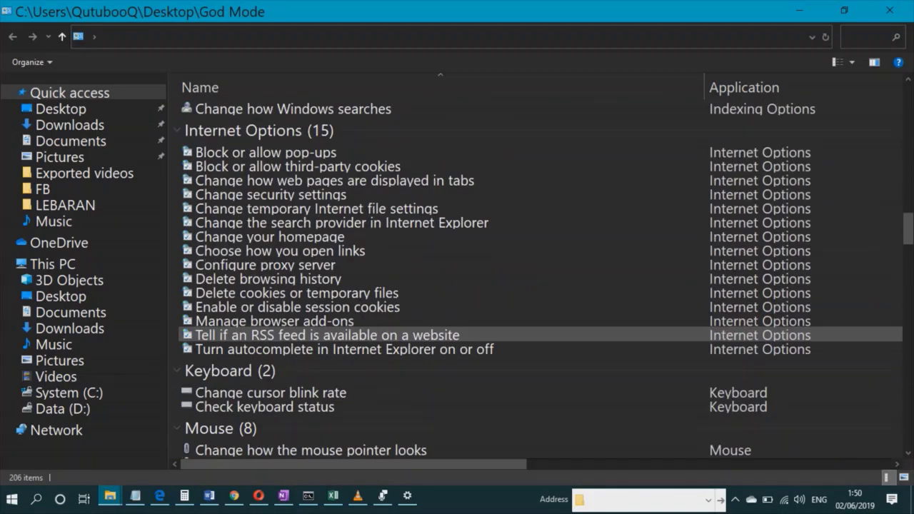
{"action": "scroll", "coordinate": [336, 332], "scroll_direction": "up", "scroll_amount": 10}
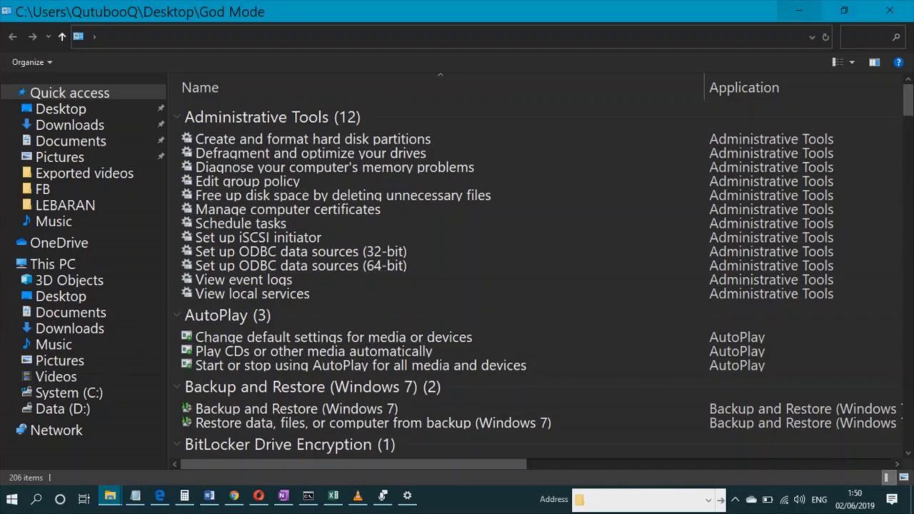
Minimize the God Mode window and open the Menu slideshow on the desktop
{"action": "left_click", "coordinate": [799, 10]}
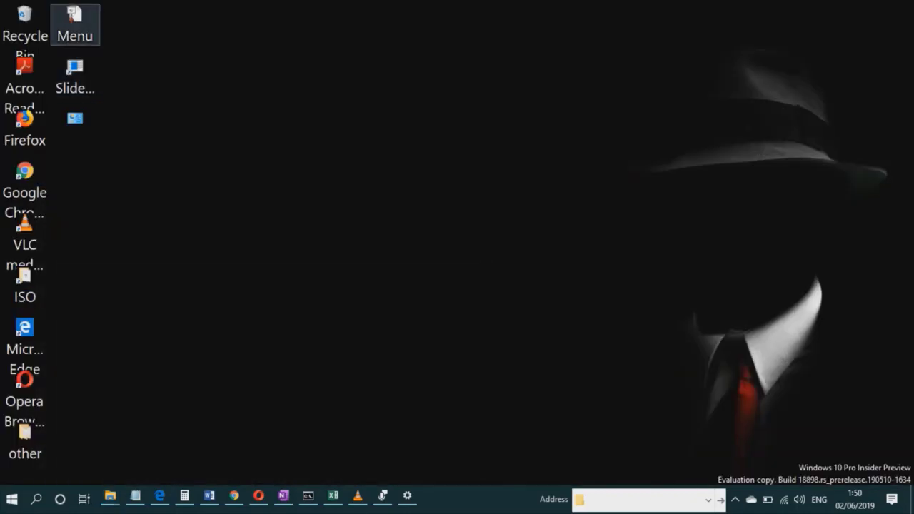
{"action": "double_click", "coordinate": [74, 25]}
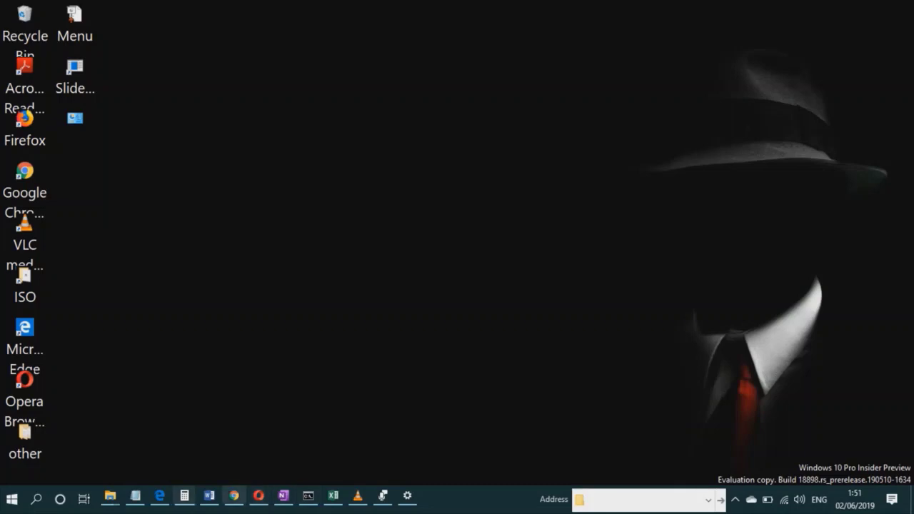
Bring up Excel, dismiss its start screen to reach the blank workbook, and minimize the window
{"action": "mouse_move", "coordinate": [333, 495]}
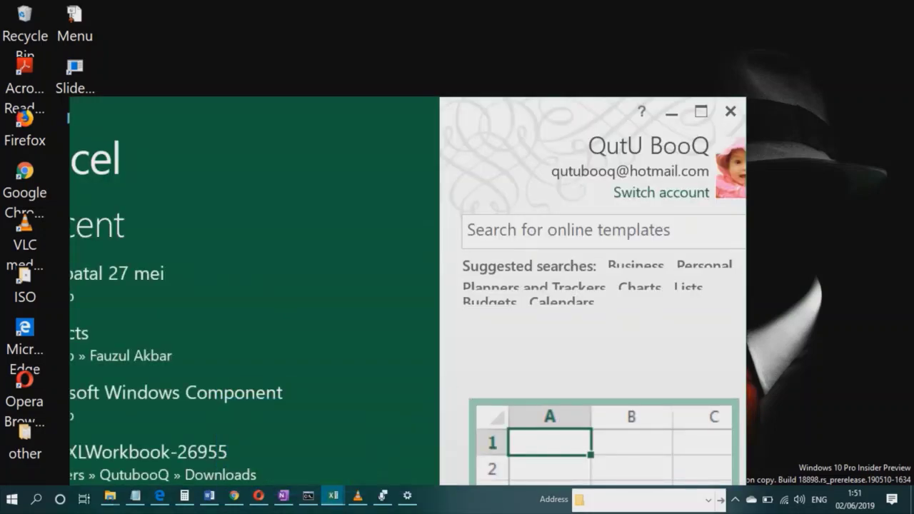
{"action": "key", "text": "Escape"}
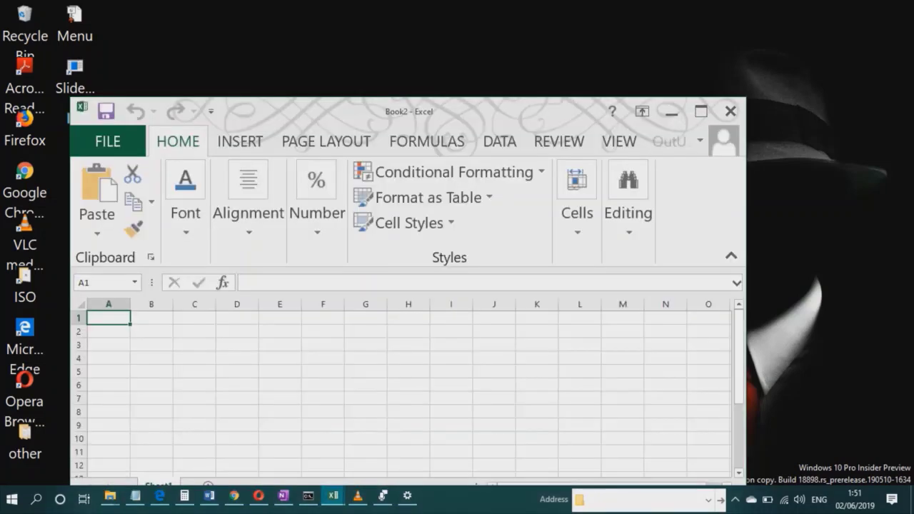
{"action": "left_click", "coordinate": [664, 438]}
{"action": "left_click", "coordinate": [671, 111]}
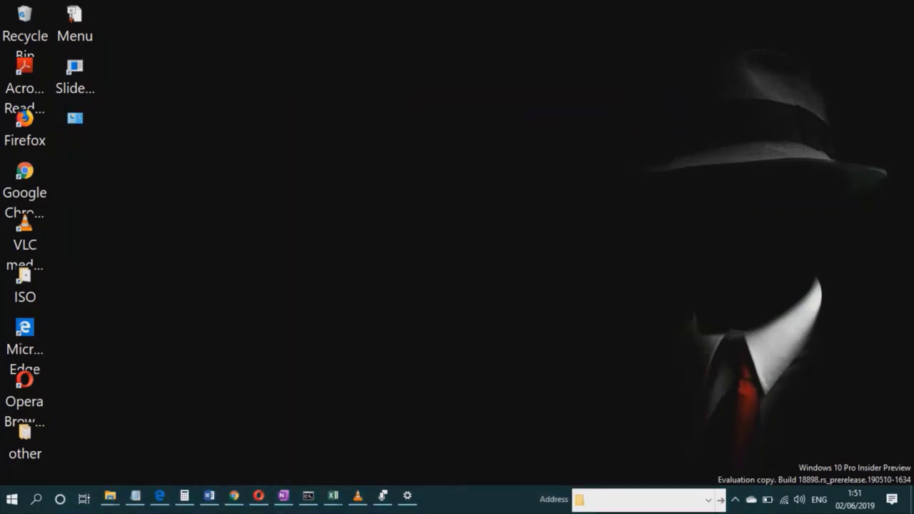
Open three additional Chrome windows from the running Chrome program
{"action": "mouse_move", "coordinate": [332, 496]}
{"action": "mouse_move", "coordinate": [235, 495]}
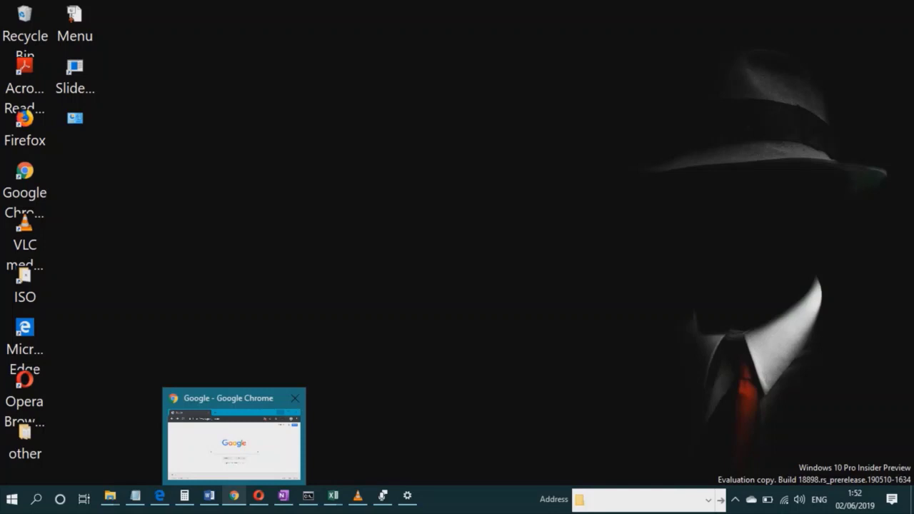
{"action": "middle_click", "coordinate": [234, 495]}
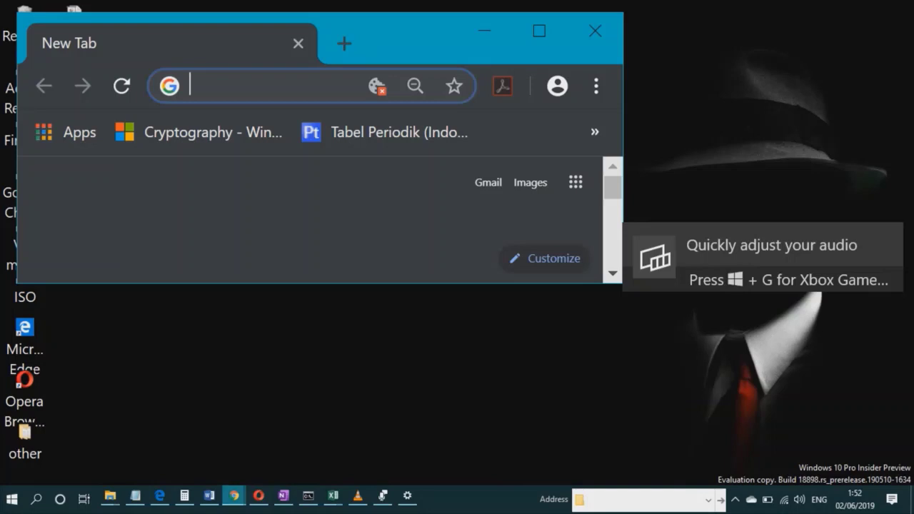
{"action": "middle_click", "coordinate": [234, 495]}
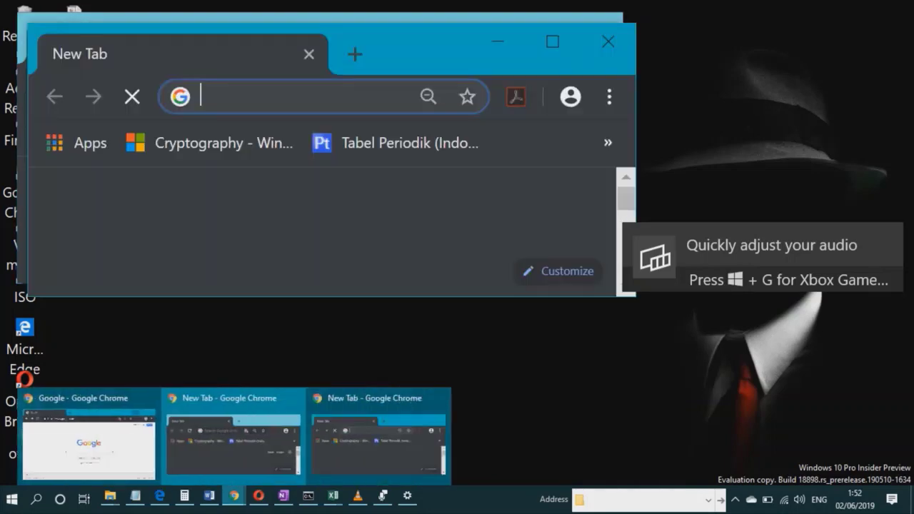
{"action": "middle_click", "coordinate": [234, 495]}
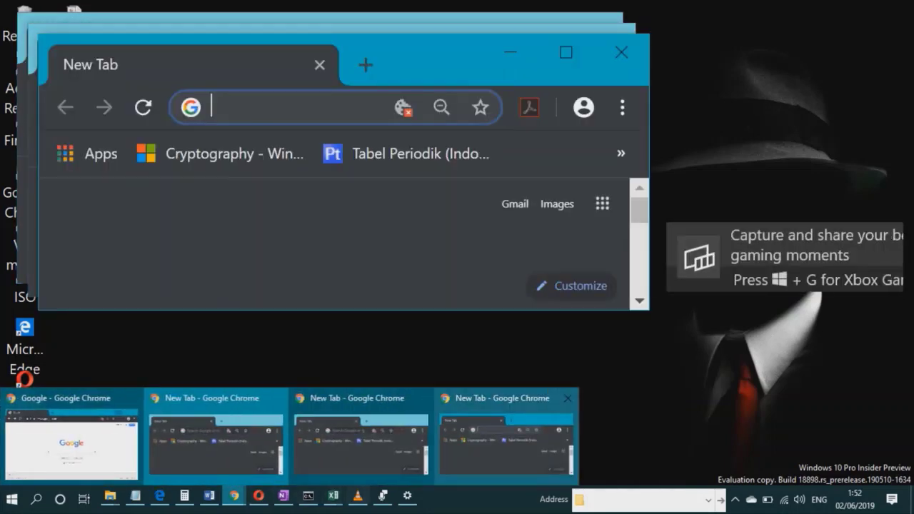
Close the three extra New Tab windows of Chrome, keeping the original Google window
{"action": "left_click", "coordinate": [566, 397]}
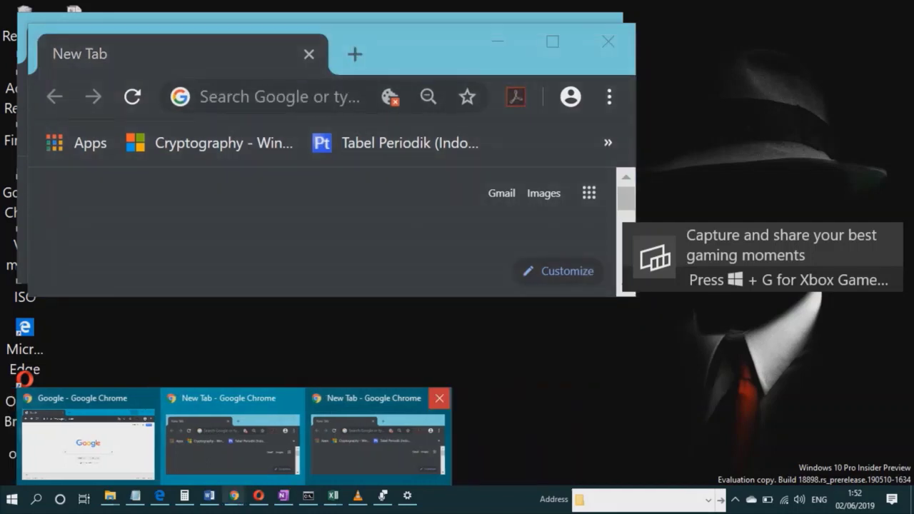
{"action": "left_click", "coordinate": [439, 398]}
{"action": "left_click", "coordinate": [367, 397]}
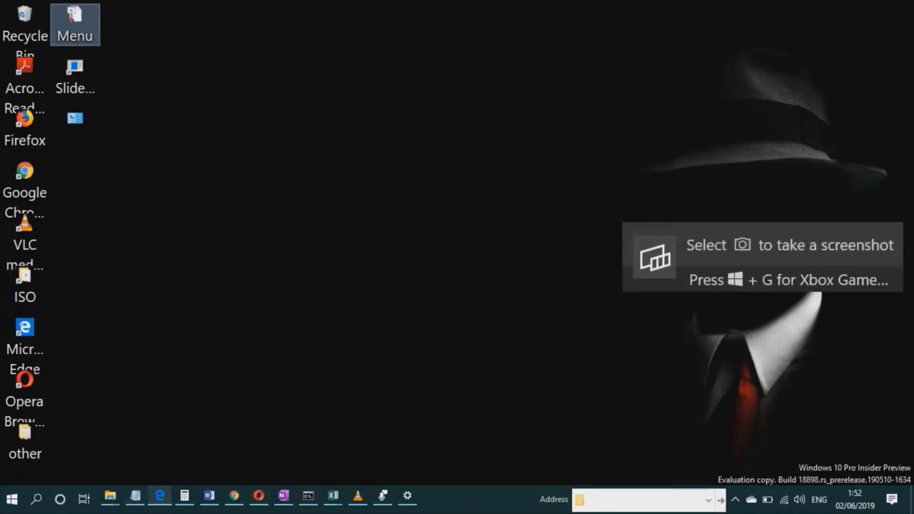
Open three additional Microsoft Edge windows from the running Edge program
{"action": "mouse_move", "coordinate": [160, 495]}
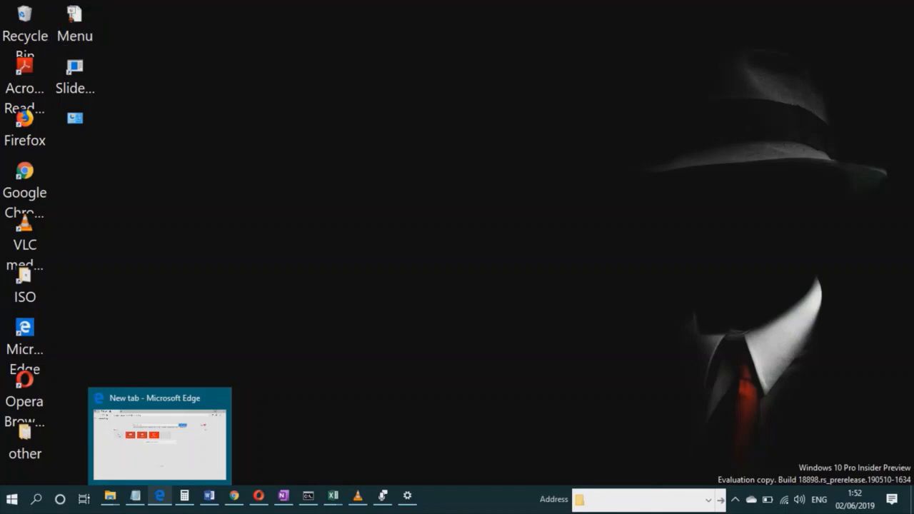
{"action": "middle_click", "coordinate": [160, 495]}
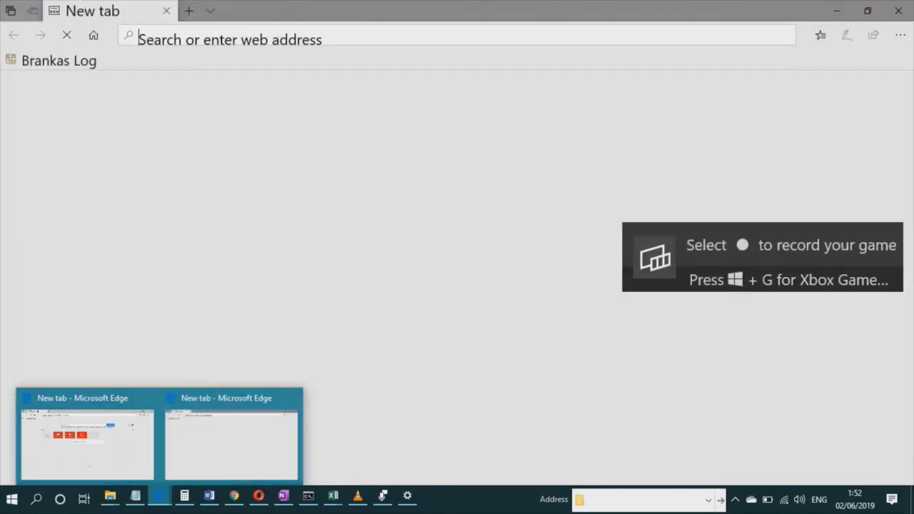
{"action": "middle_click", "coordinate": [160, 495]}
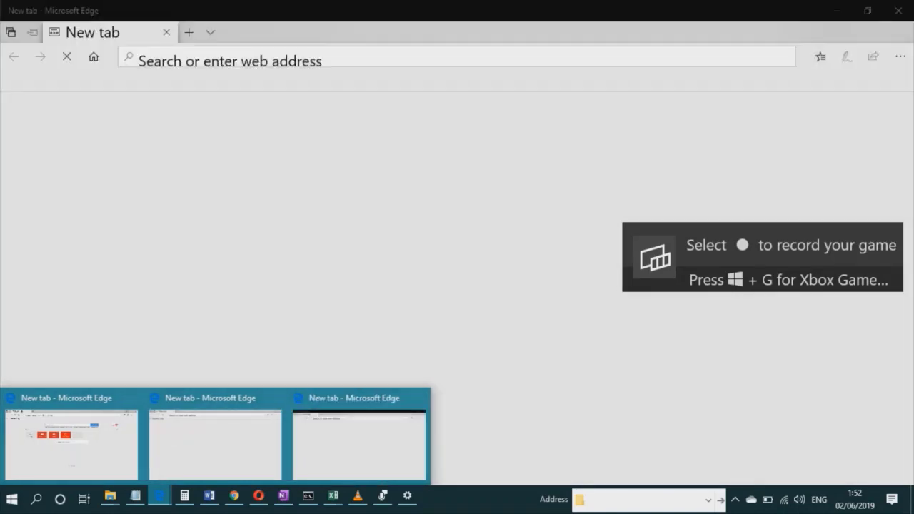
{"action": "middle_click", "coordinate": [160, 495]}
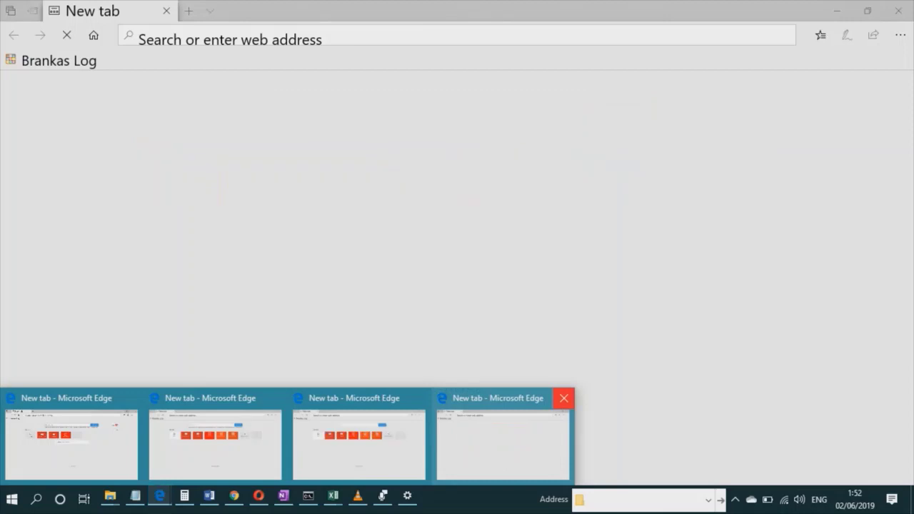
Close the three extra Edge windows and open the Menu slideshow on the desktop
{"action": "left_click", "coordinate": [563, 397]}
{"action": "left_click", "coordinate": [420, 398]}
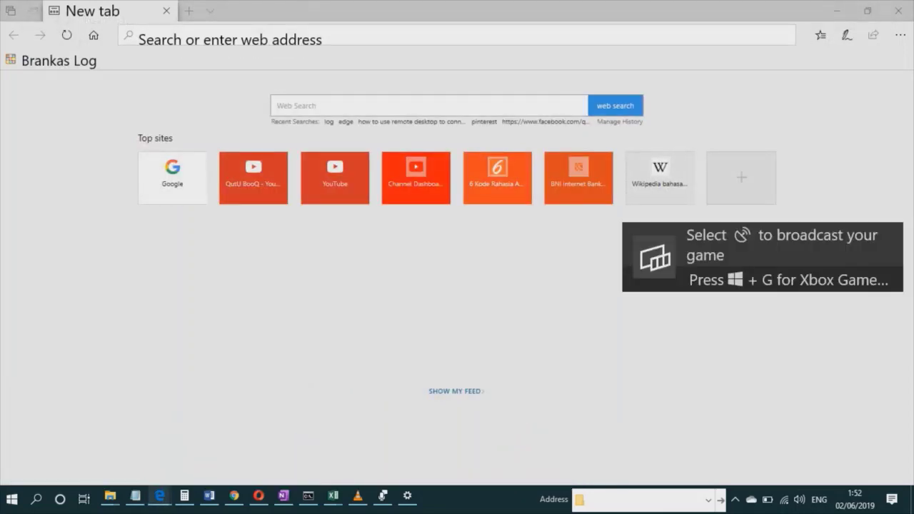
{"action": "mouse_move", "coordinate": [160, 495]}
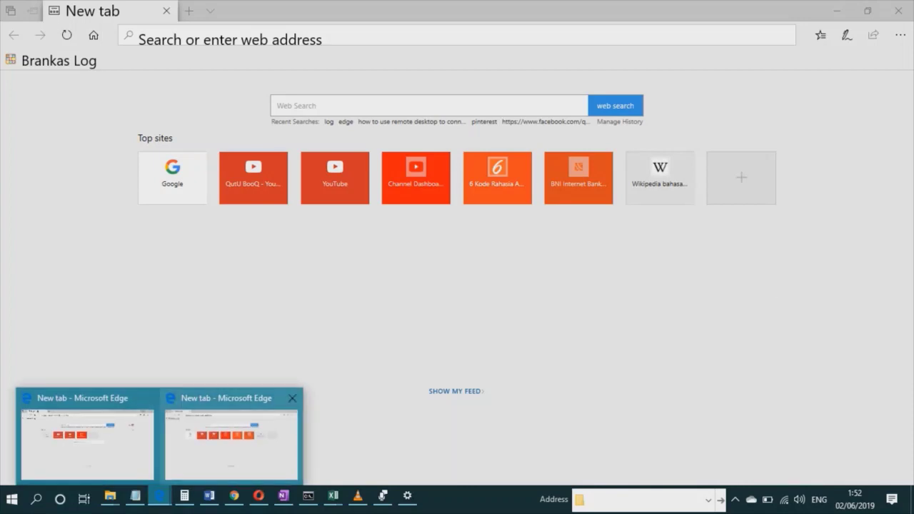
{"action": "left_click", "coordinate": [292, 397]}
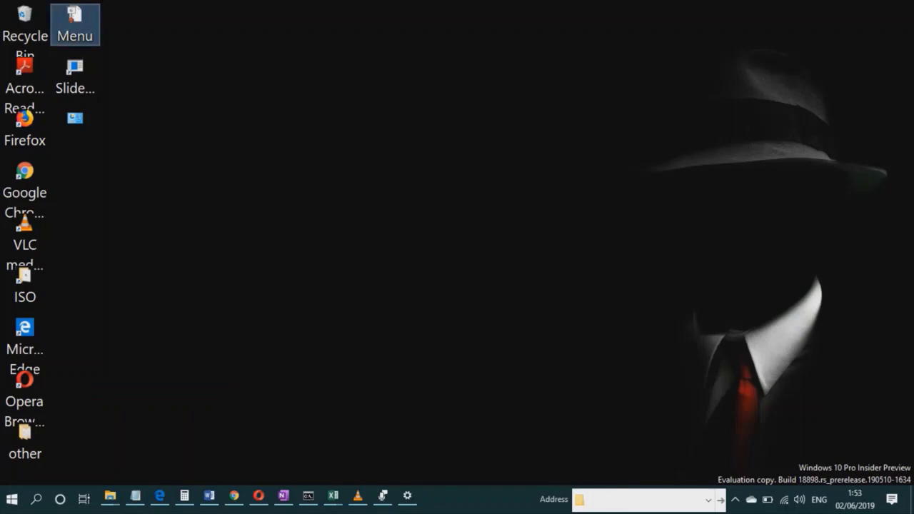
{"action": "double_click", "coordinate": [75, 25]}
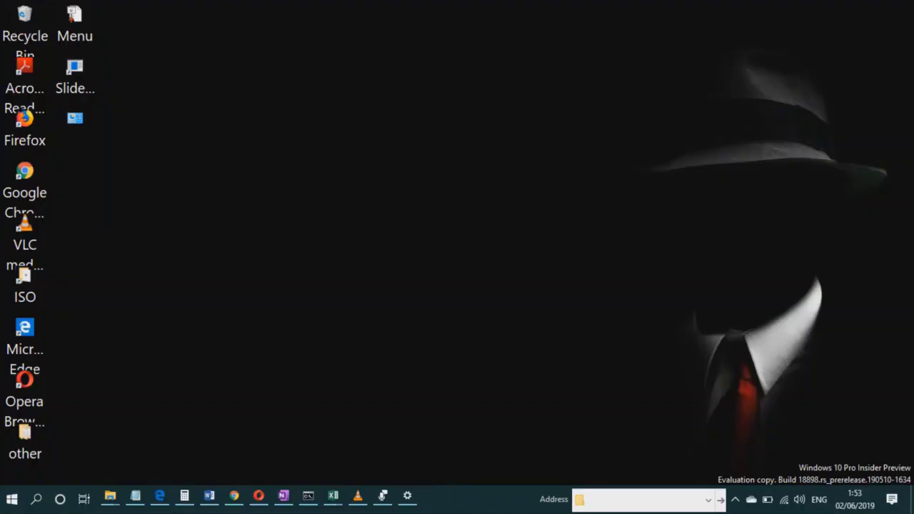
Bring up Notepad, copy the God Mode text, and replace it with "saya mau copy ini"
{"action": "left_click", "coordinate": [135, 495]}
{"action": "key", "text": "Right"}
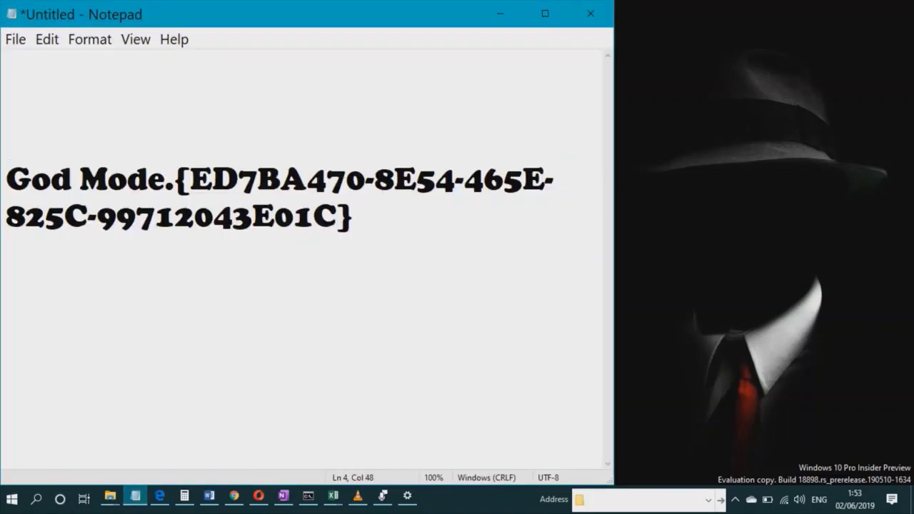
{"action": "key", "text": "ctrl+a"}
{"action": "key", "text": "ctrl+c"}
{"action": "key", "text": "Delete"}
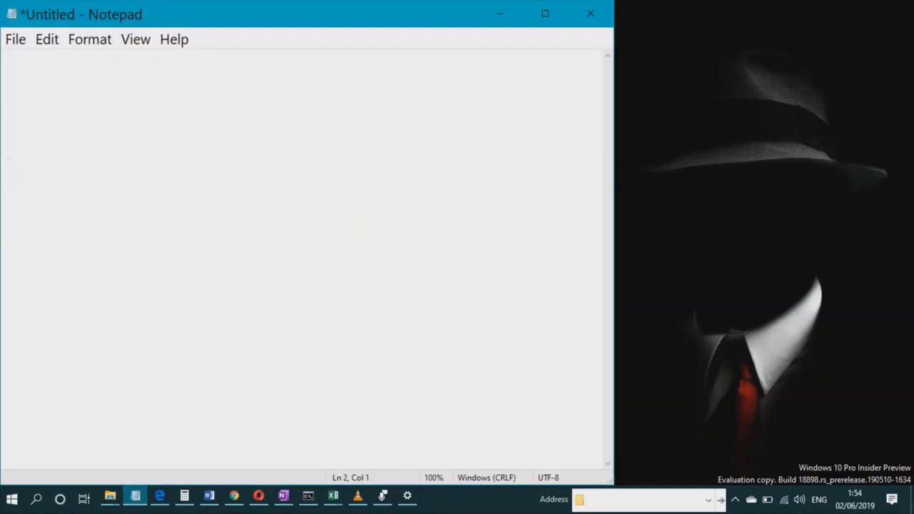
{"action": "type", "text": "saya ma"}
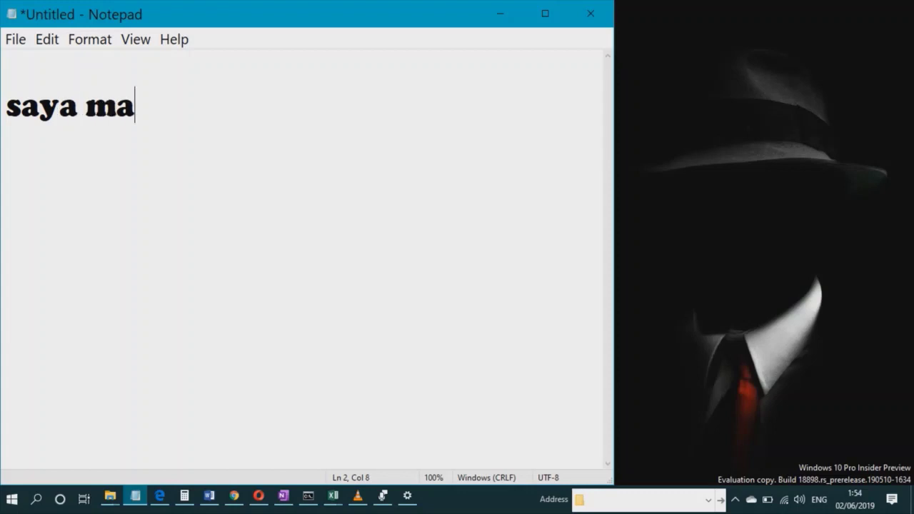
{"action": "type", "text": "u copy ini"}
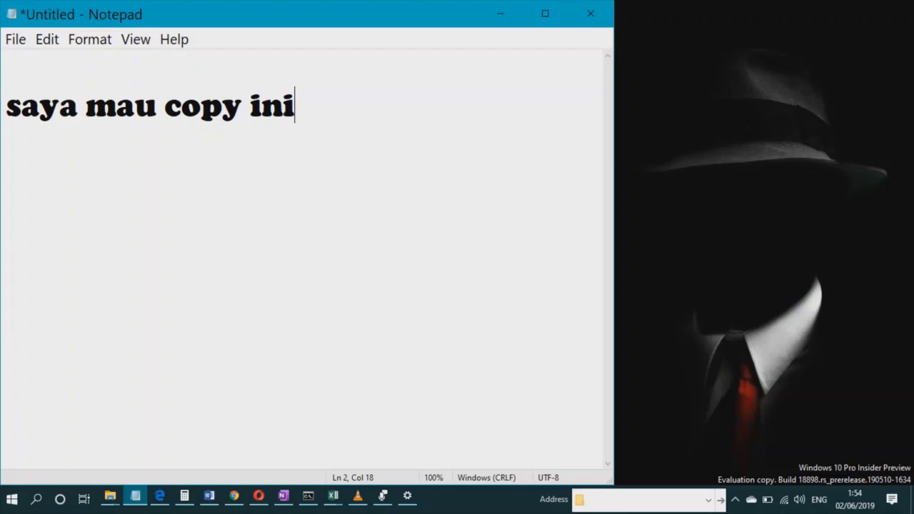
Bring up the clipboard history over the note twice to view the copied items, dismissing it each time
{"action": "key", "text": "super+v"}
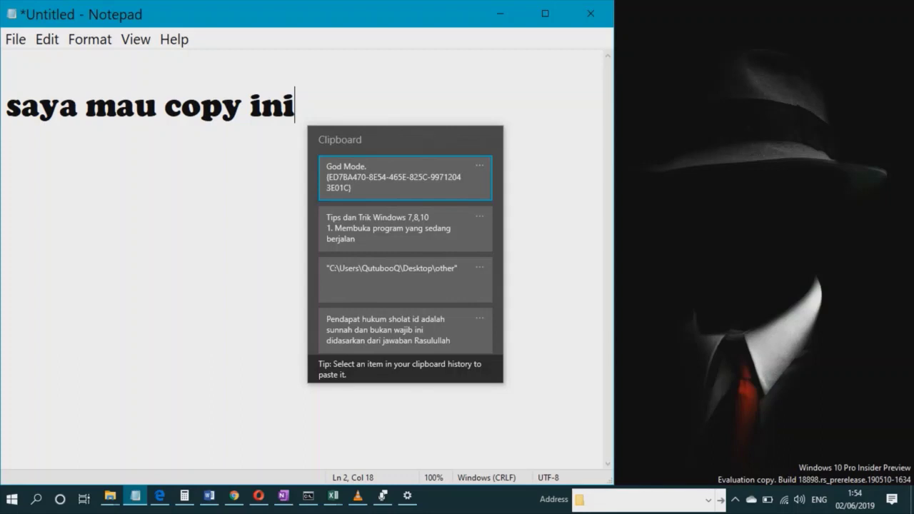
{"action": "key", "text": "Escape"}
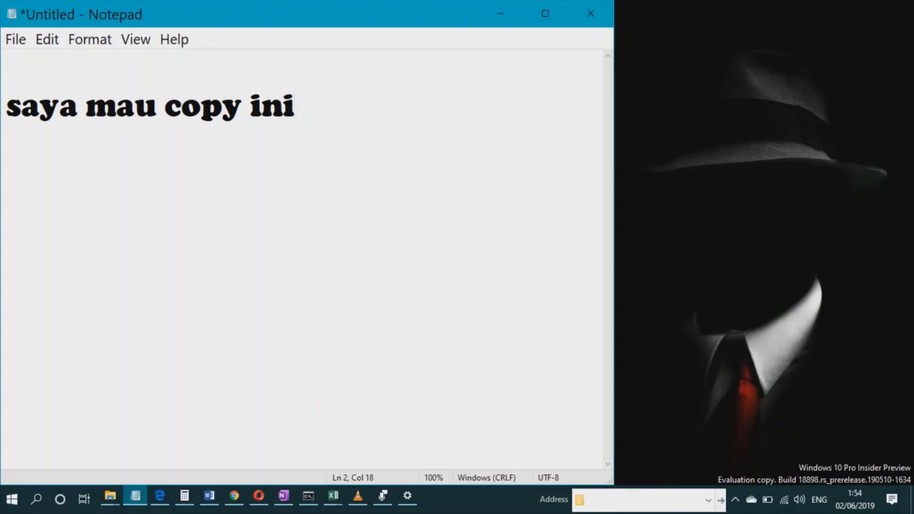
{"action": "key", "text": "super+v"}
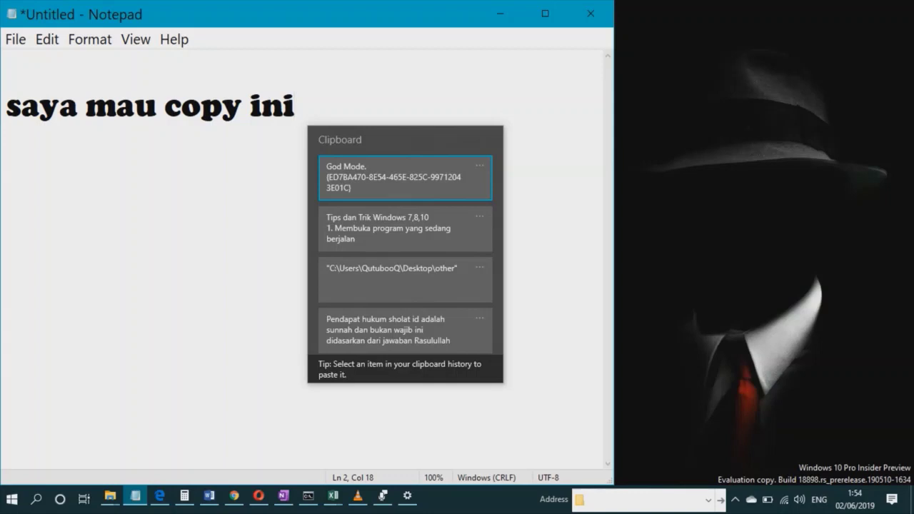
{"action": "key", "text": "Escape"}
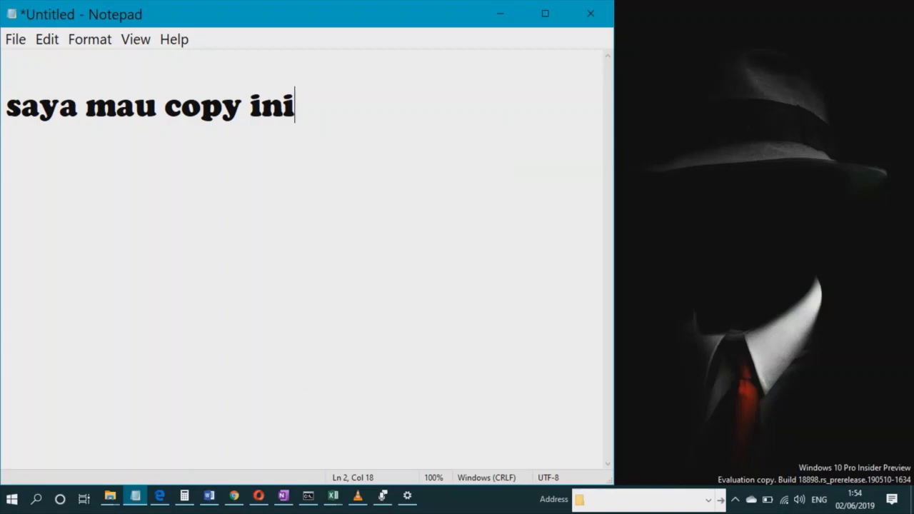
Paste the copied God Mode text two lines below "saya mau copy ini"
{"action": "key", "text": "Return"}
{"action": "key", "text": "Return"}
{"action": "key", "text": "ctrl+v"}
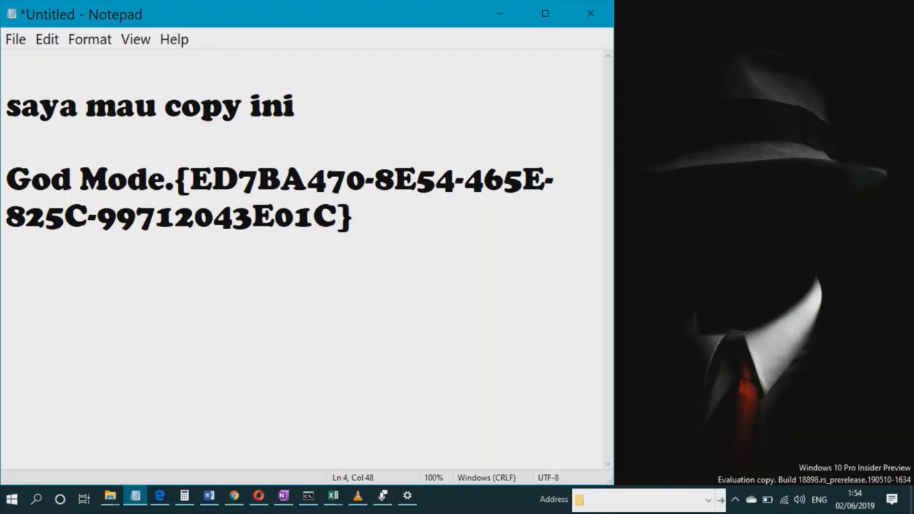
Delete the pasted God Mode text from the note
{"action": "key", "text": "BackSpace"}
{"action": "key", "text": "BackSpace"}
{"action": "key", "text": "BackSpace"}
{"action": "key", "text": "BackSpace"}
{"action": "key", "text": "BackSpace"}
{"action": "key", "text": "BackSpace"}
{"action": "key", "text": "BackSpace"}
{"action": "key", "text": "BackSpace"}
{"action": "key", "text": "BackSpace"}
{"action": "key", "text": "BackSpace"}
{"action": "key", "text": "BackSpace"}
{"action": "key", "text": "BackSpace"}
{"action": "key", "text": "BackSpace"}
{"action": "key", "text": "BackSpace"}
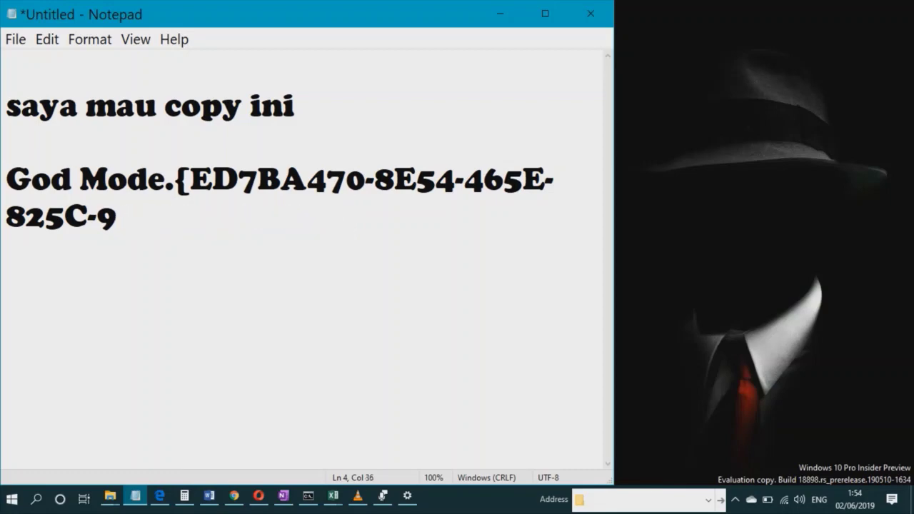
{"action": "key", "text": "shift+Home"}
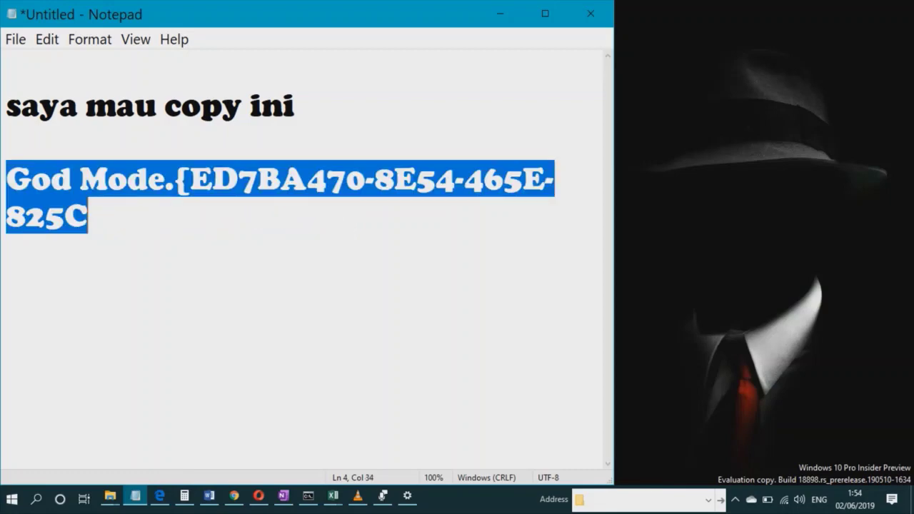
{"action": "key", "text": "BackSpace"}
Select the whole line "saya mau copy ini" in the note and copy it
{"action": "key", "text": "Up"}
{"action": "key", "text": "Up"}
{"action": "key", "text": "shift+Down"}
{"action": "key", "text": "ctrl+c"}
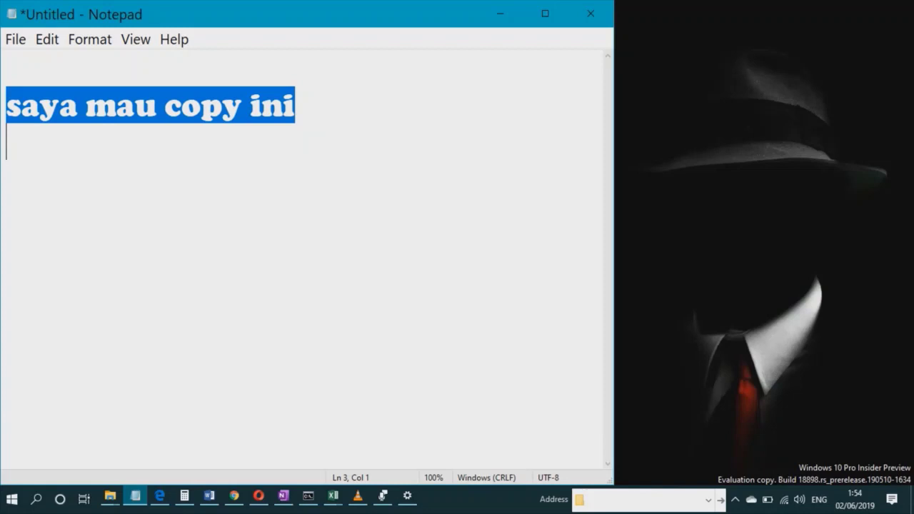
Place the cursor on the empty fourth line, view the clipboard history for the newly copied line, and dismiss it
{"action": "left_click", "coordinate": [7, 179]}
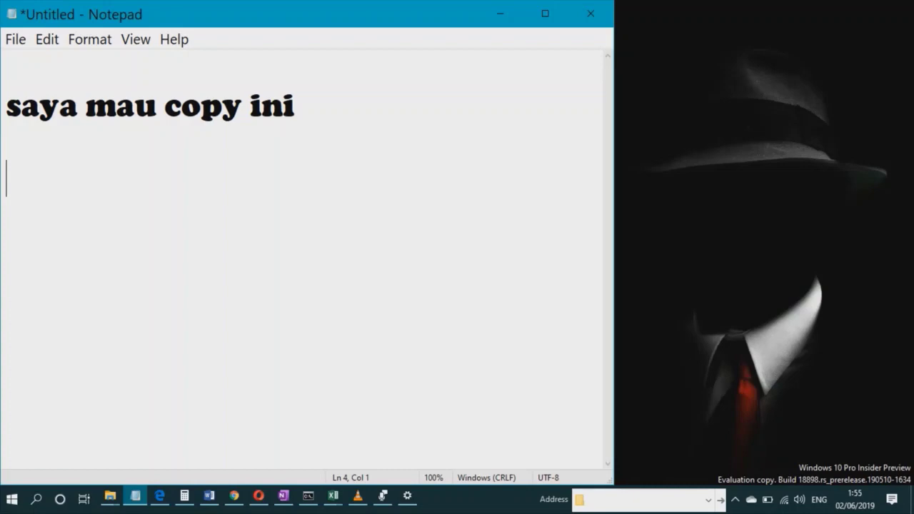
{"action": "key", "text": "super+v"}
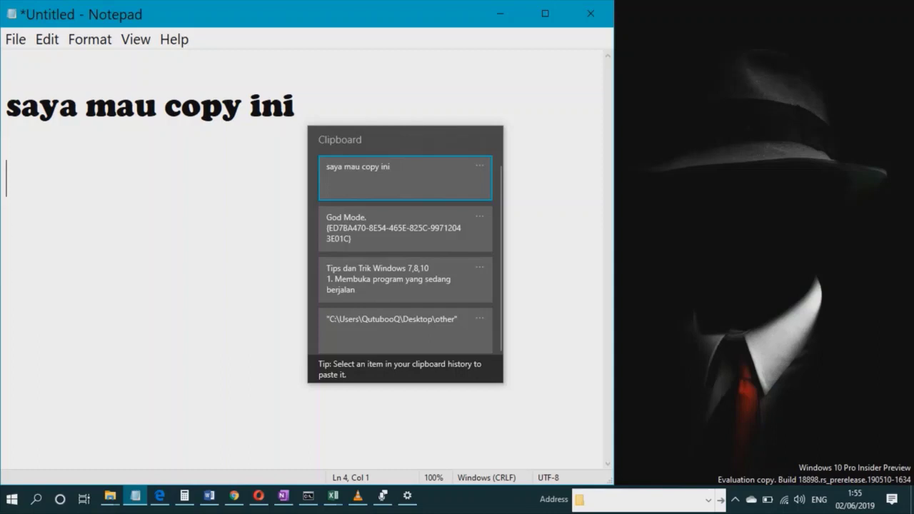
{"action": "key", "text": "Escape"}
{"action": "key", "text": "BackSpace"}
{"action": "key", "text": "BackSpace"}
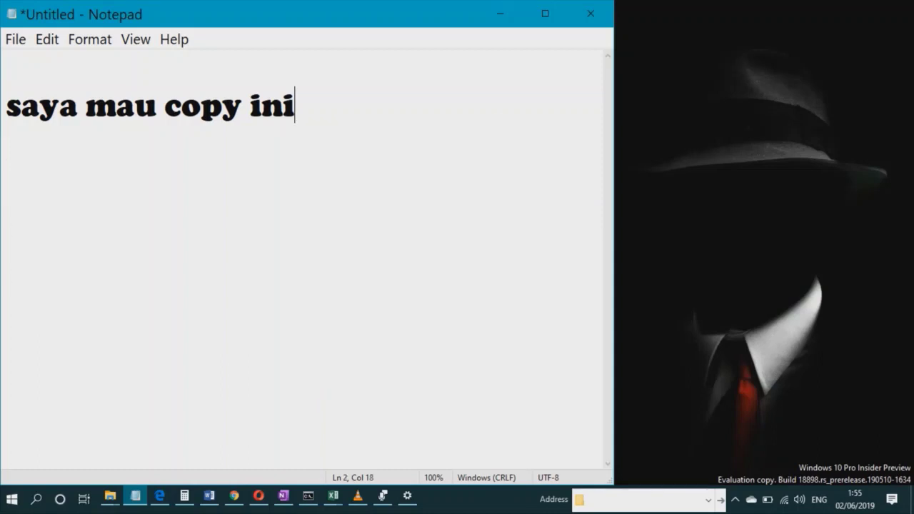
{"action": "key", "text": "Return"}
{"action": "key", "text": "Return"}
{"action": "key", "text": "super"}
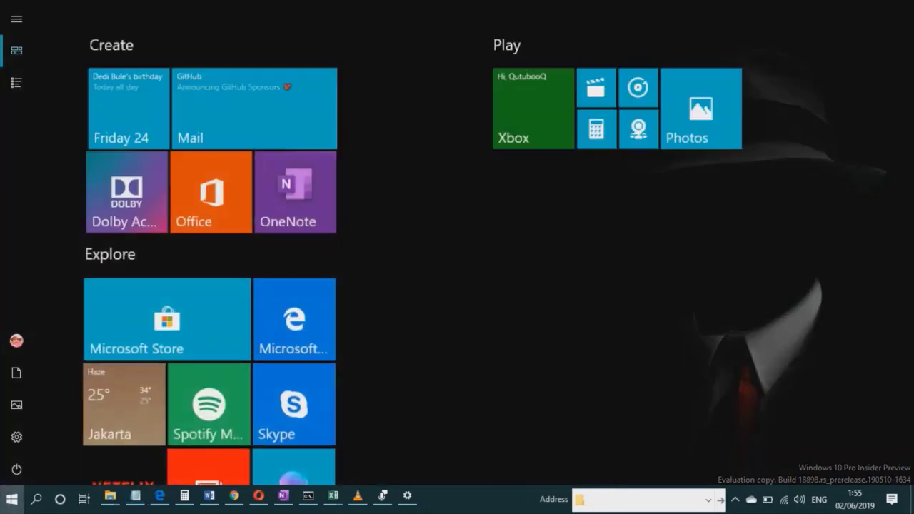
{"action": "key", "text": "Escape"}
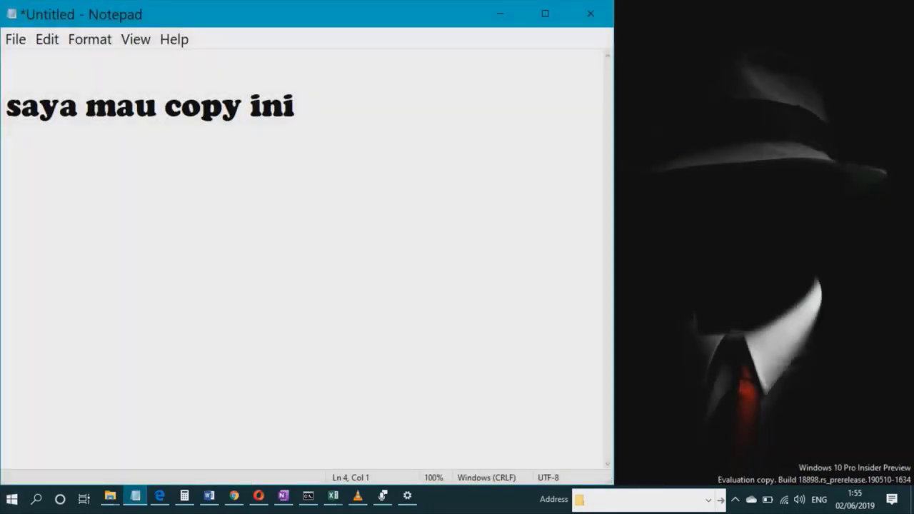
Paste the copied line "saya mau copy ini" four times below the original, after an added empty line
{"action": "key", "text": "Return"}
{"action": "key", "text": "ctrl+v"}
{"action": "key", "text": "ctrl+v"}
{"action": "key", "text": "ctrl+v"}
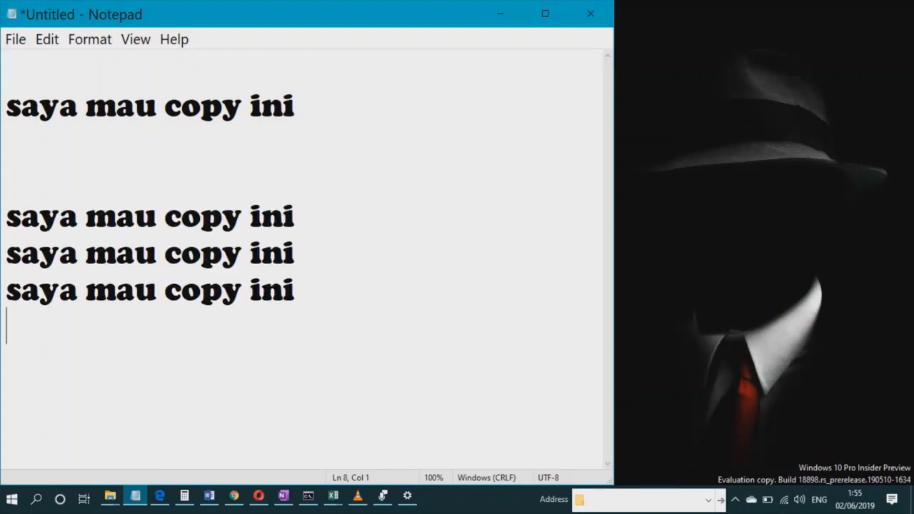
{"action": "key", "text": "ctrl+v"}
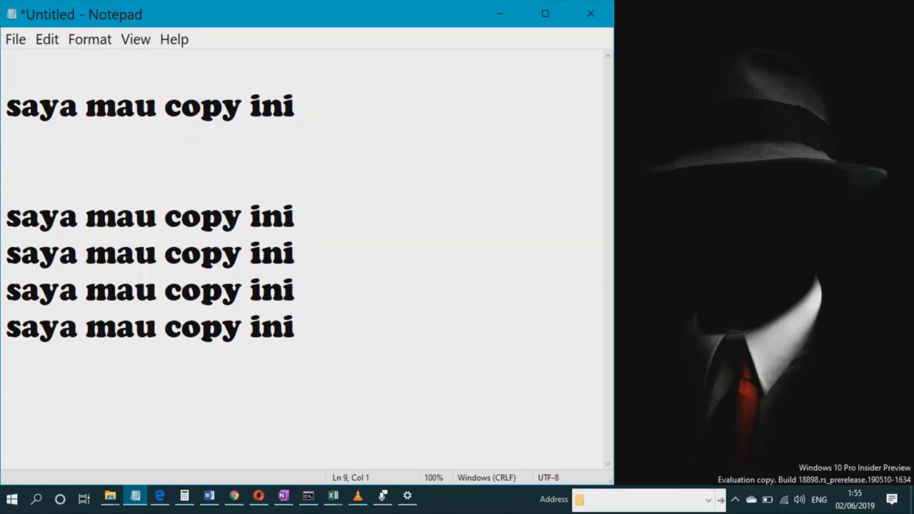
Minimize the note and create a folder with the default name "New folder" on the desktop
{"action": "left_click", "coordinate": [500, 13]}
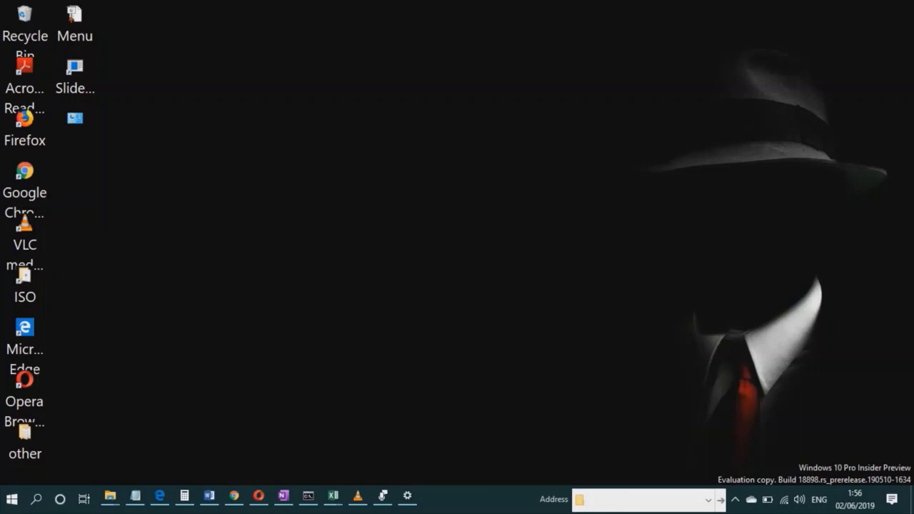
{"action": "right_click", "coordinate": [227, 185]}
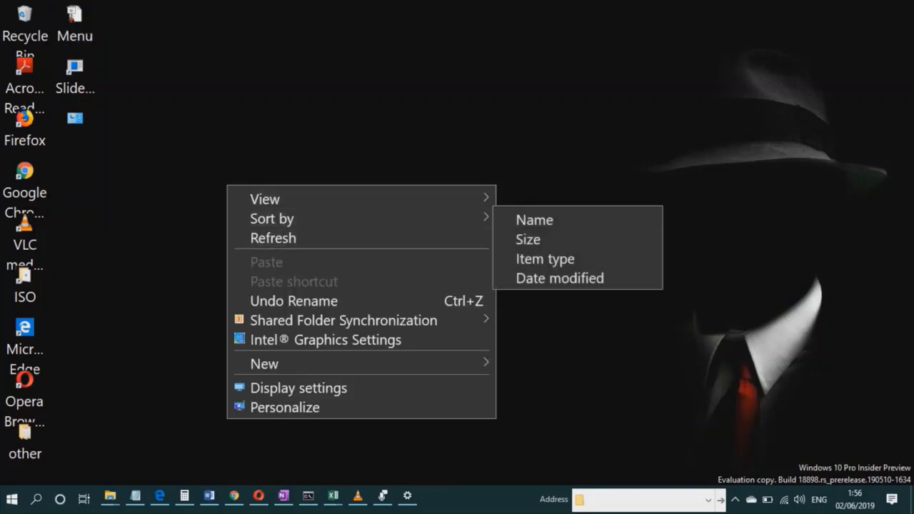
{"action": "mouse_move", "coordinate": [264, 364]}
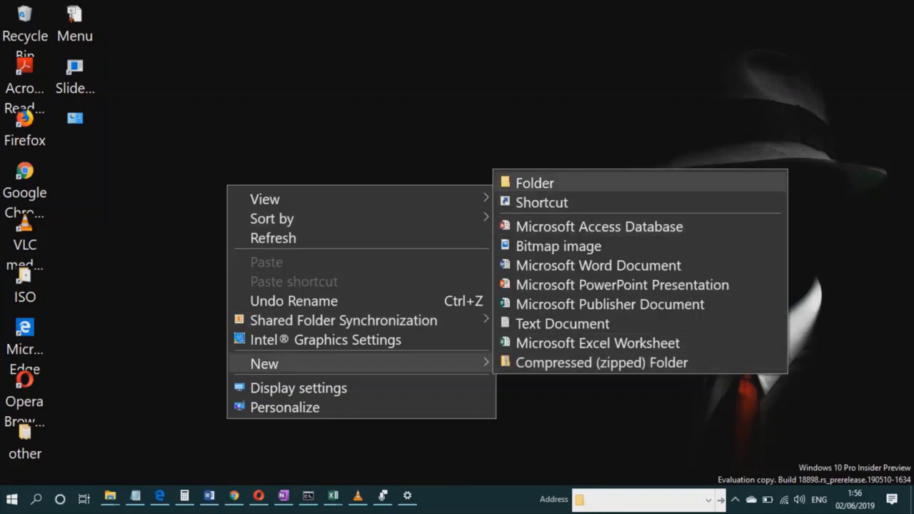
{"action": "left_click", "coordinate": [528, 183]}
{"action": "key", "text": "Return"}
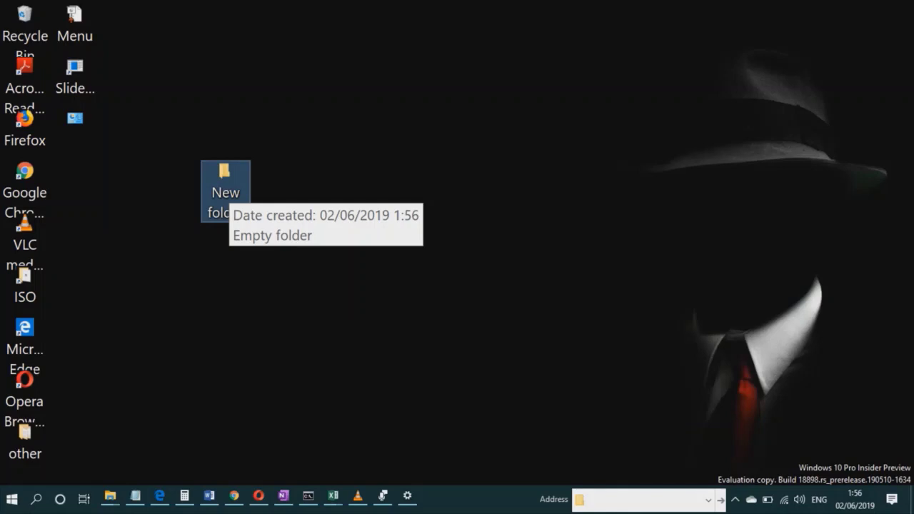
Compare the new desktop folder's standard and extended context options, including Send to and Copy as path
{"action": "right_click", "coordinate": [229, 193]}
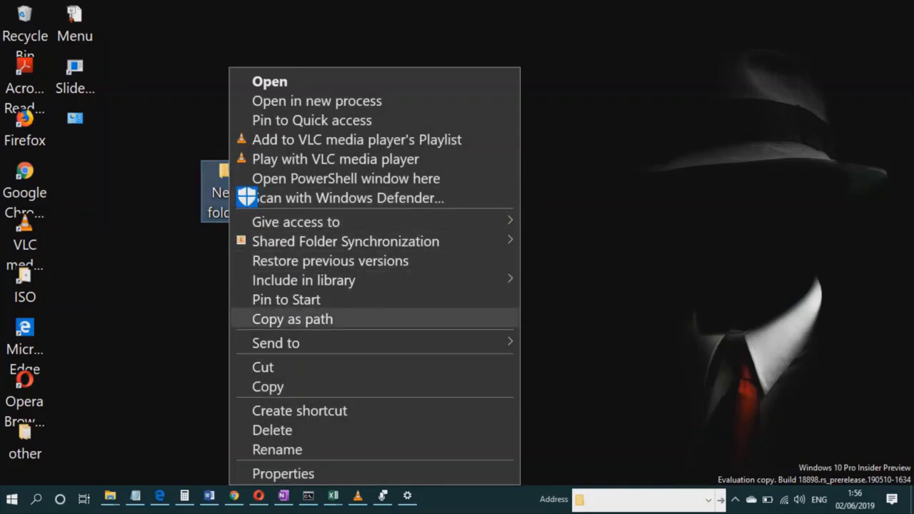
{"action": "left_click", "coordinate": [292, 319]}
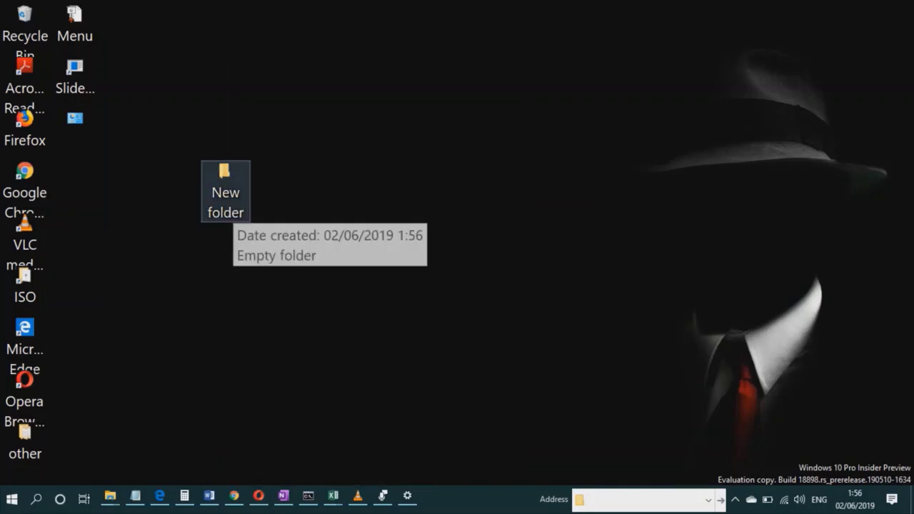
{"action": "right_click", "coordinate": [229, 207]}
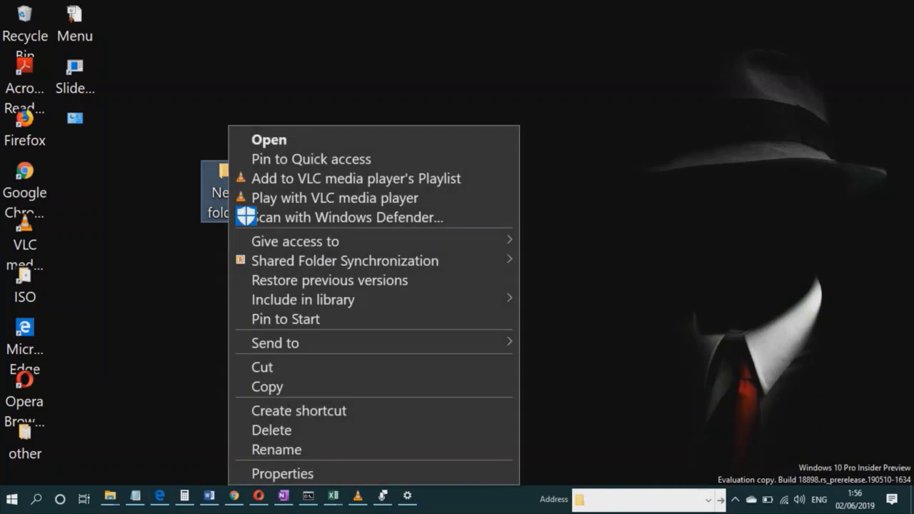
{"action": "mouse_move", "coordinate": [285, 343]}
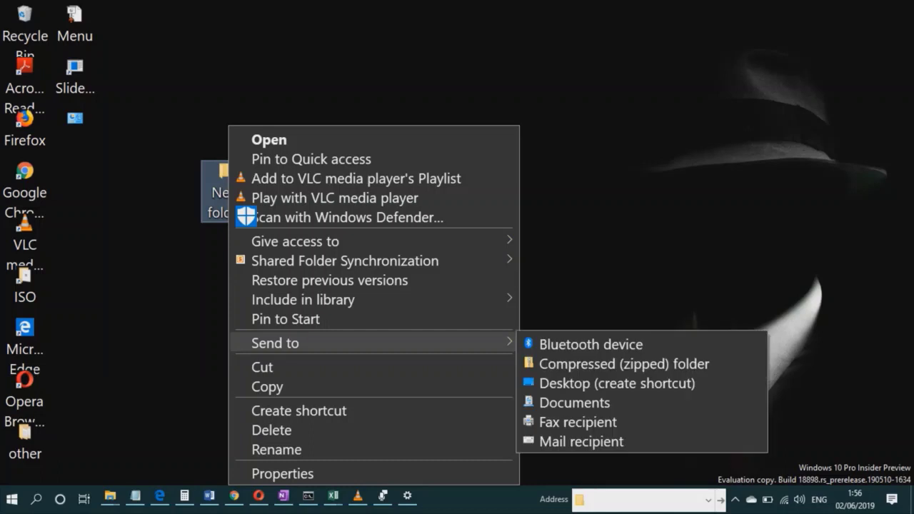
{"action": "key", "text": "Escape"}
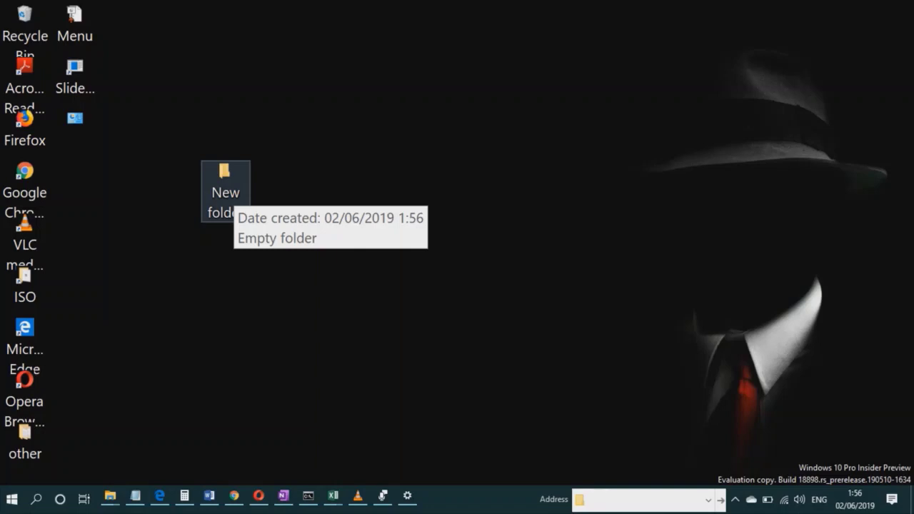
{"action": "right_click", "coordinate": [234, 204]}
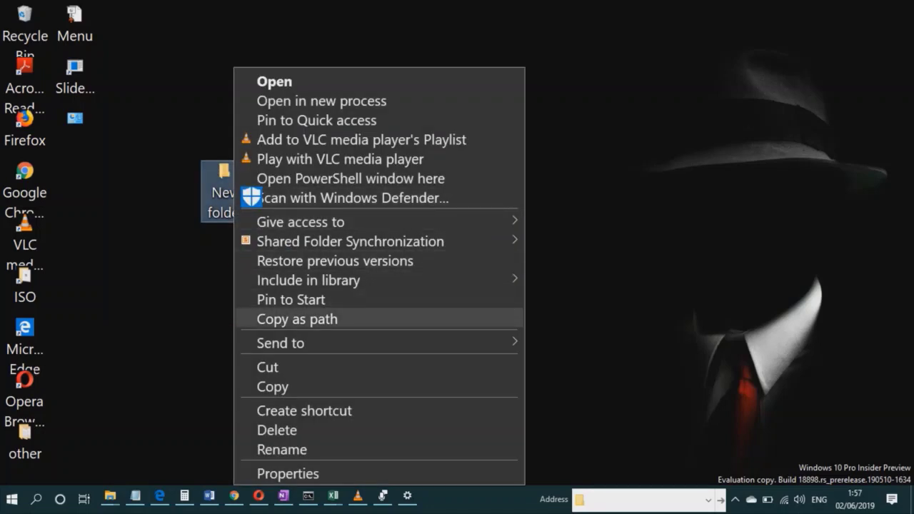
{"action": "left_click", "coordinate": [297, 319]}
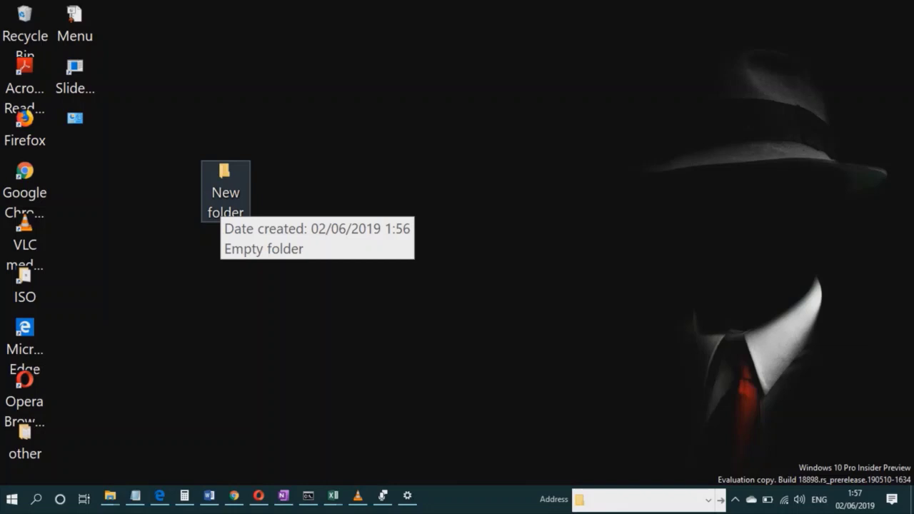
{"action": "right_click", "coordinate": [221, 208]}
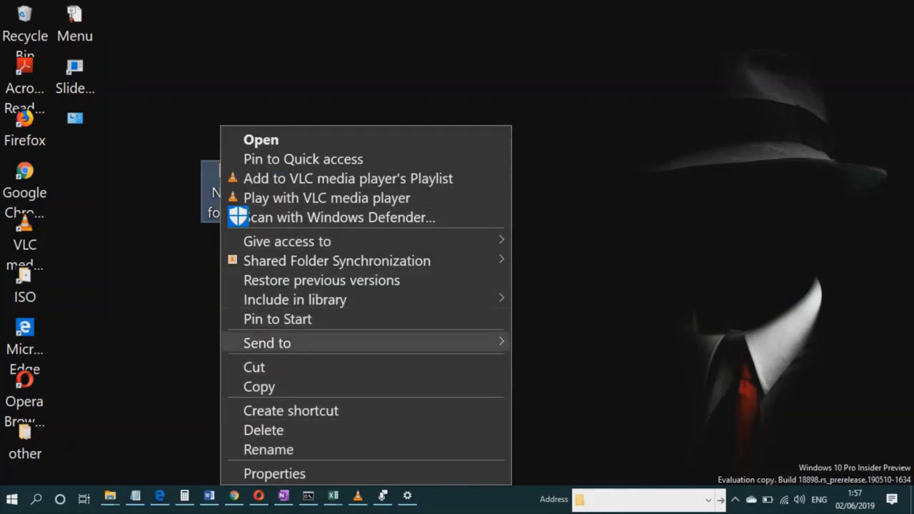
{"action": "key", "text": "Escape"}
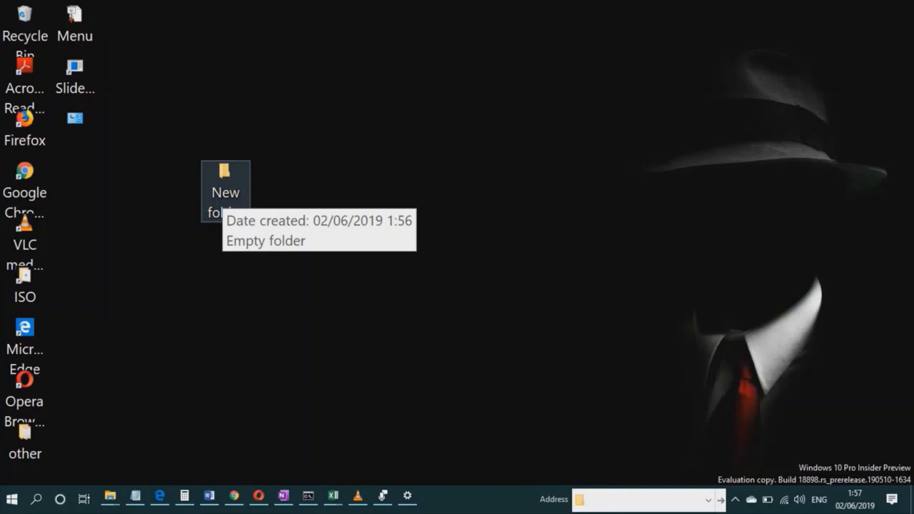
Copy the new desktop folder as a path and replace all text in the Notepad note with it
{"action": "right_click", "coordinate": [223, 200]}
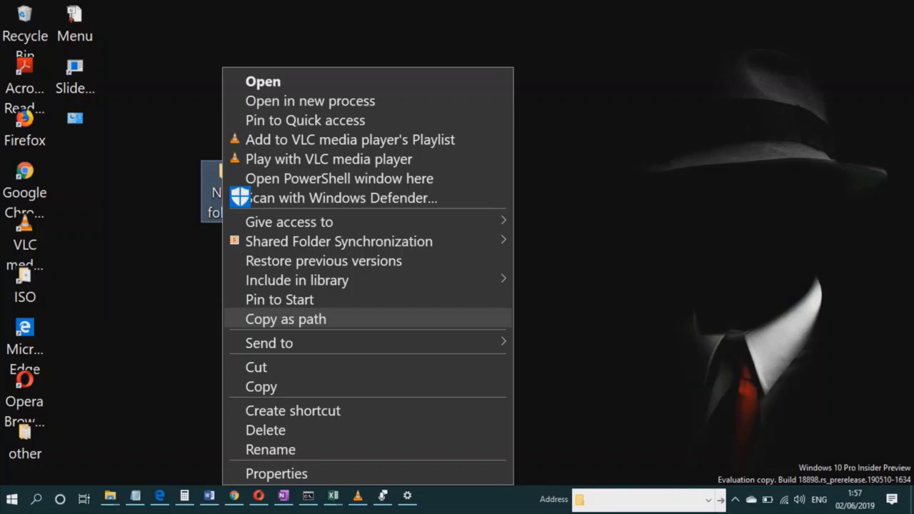
{"action": "left_click", "coordinate": [286, 319]}
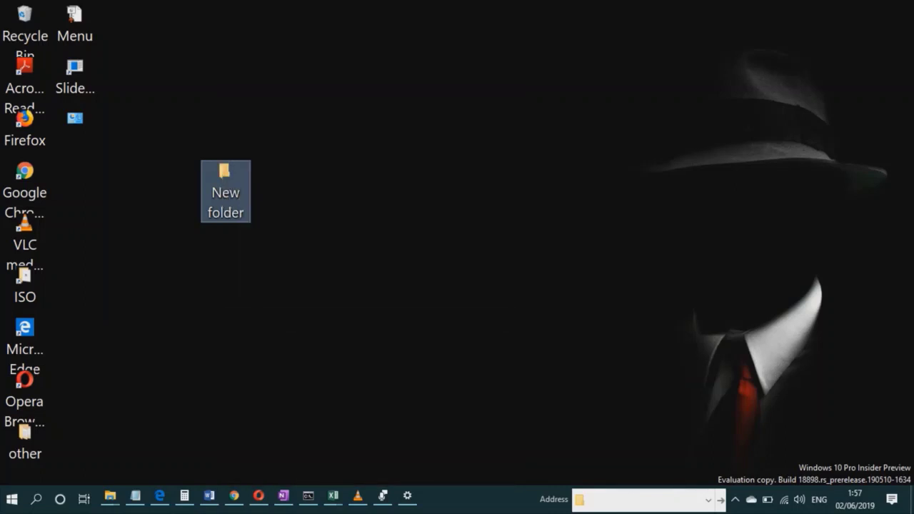
{"action": "left_click", "coordinate": [135, 496]}
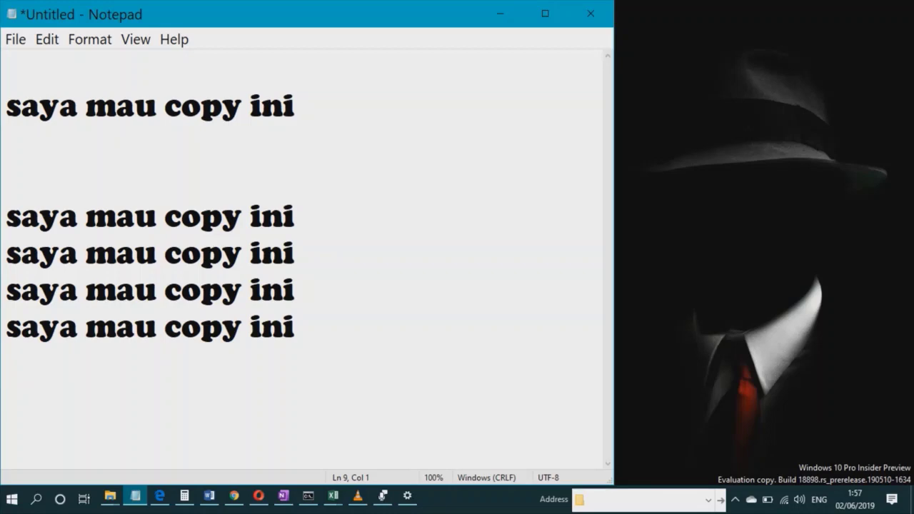
{"action": "left_click", "coordinate": [295, 327]}
{"action": "key", "text": "ctrl+a"}
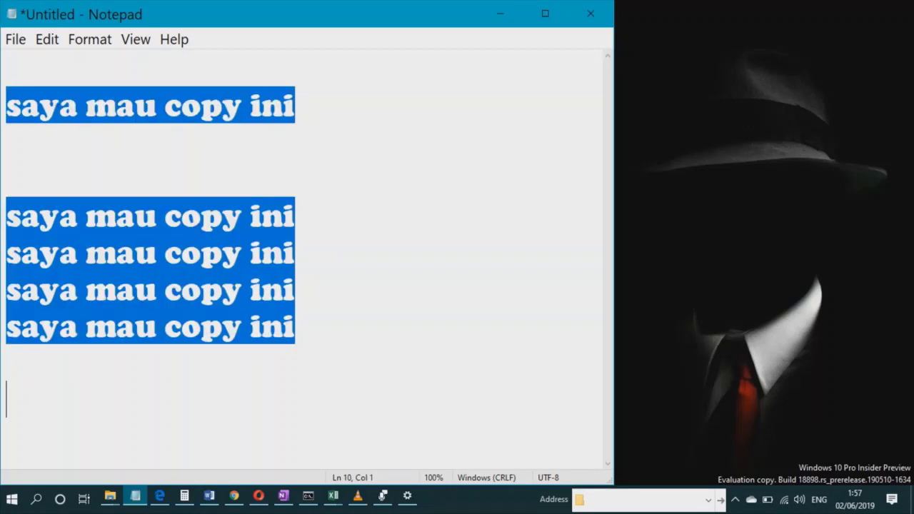
{"action": "key", "text": "ctrl+v"}
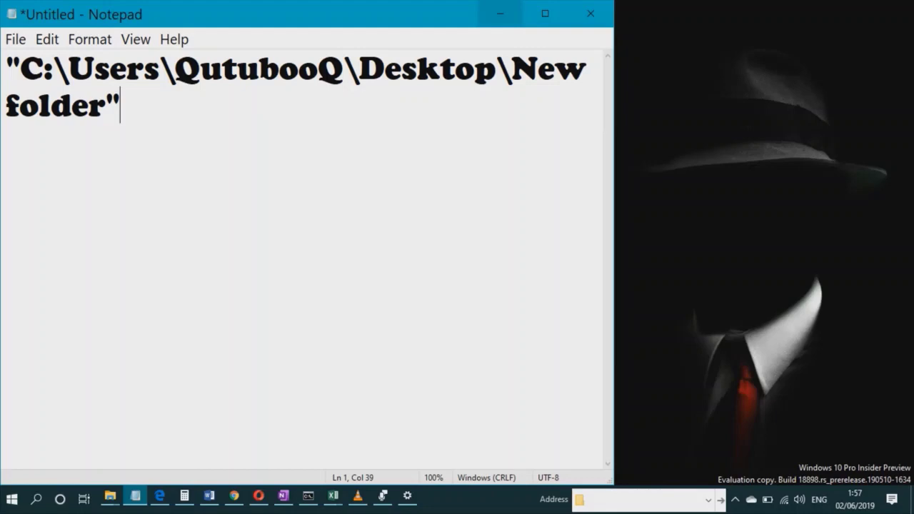
Highlight the "C:\Users\" portion of the path pasted in the note
{"action": "key", "text": "ctrl+Home"}
{"action": "key", "text": "Right"}
{"action": "key", "text": "shift+Right"}
{"action": "key", "text": "shift+Right"}
{"action": "key", "text": "shift+Right"}
{"action": "key", "text": "shift+Right"}
{"action": "key", "text": "shift+Right"}
{"action": "key", "text": "shift+Right"}
{"action": "key", "text": "shift+Right"}
{"action": "key", "text": "shift+Right"}
{"action": "key", "text": "shift+Right"}
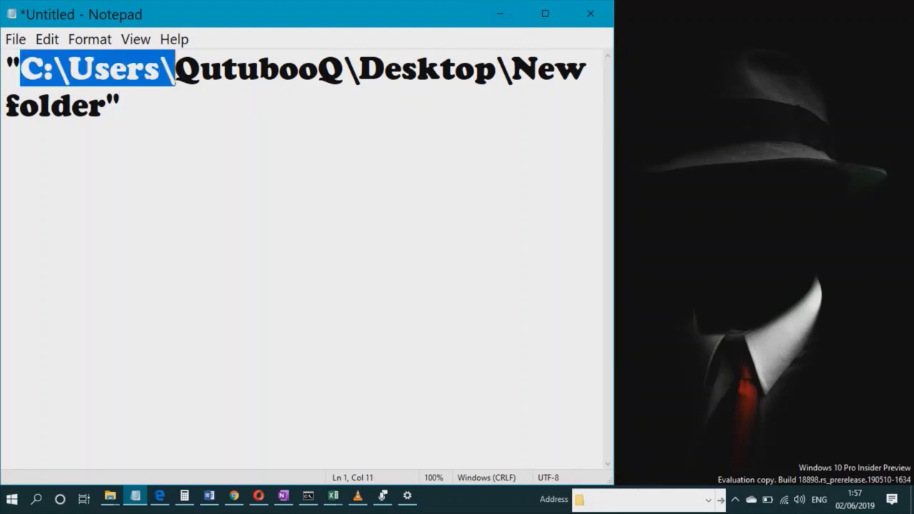
Highlight the Desktop portion of the pasted path, from "esktop" through its trailing backslash
{"action": "key", "text": "Right"}
{"action": "key", "text": "Right"}
{"action": "key", "text": "Right"}
{"action": "key", "text": "Right"}
{"action": "key", "text": "Right"}
{"action": "key", "text": "Right"}
{"action": "key", "text": "Right"}
{"action": "key", "text": "Right"}
{"action": "key", "text": "Right"}
{"action": "key", "text": "Right"}
{"action": "key", "text": "Right"}
{"action": "key", "text": "shift+Right"}
{"action": "key", "text": "shift+Right"}
{"action": "key", "text": "shift+Right"}
{"action": "key", "text": "shift+Right"}
{"action": "key", "text": "shift+Right"}
{"action": "key", "text": "shift+Right"}
{"action": "key", "text": "shift+Right"}
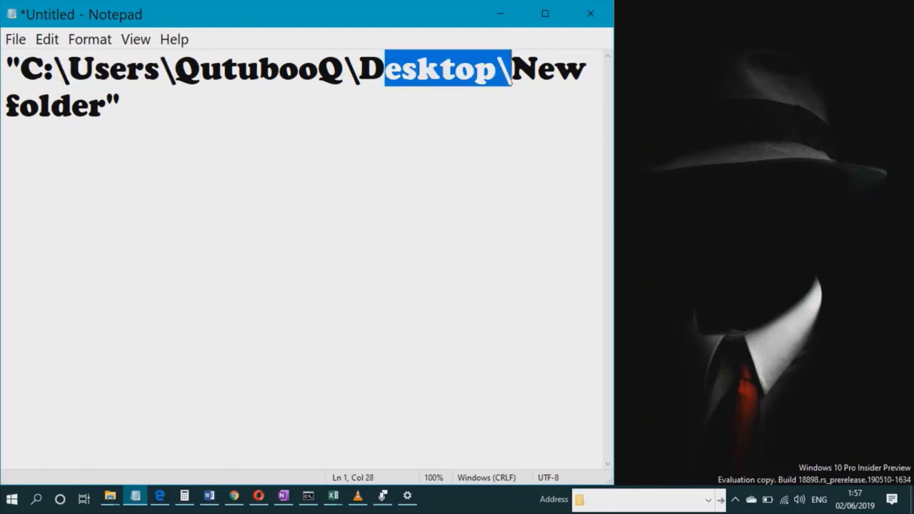
Highlight the start of the folder name at the end of the pasted path, "New fo"
{"action": "key", "text": "Right"}
{"action": "key", "text": "Right"}
{"action": "key", "text": "Right"}
{"action": "key", "text": "Right"}
{"action": "key", "text": "Right"}
{"action": "key", "text": "shift+Right"}
{"action": "key", "text": "shift+Right"}
{"action": "key", "text": "Right"}
{"action": "key", "text": "shift+Right"}
{"action": "key", "text": "shift+Right"}
{"action": "key", "text": "shift+Right"}
{"action": "key", "text": "shift+Right"}
{"action": "key", "text": "shift+Right"}
{"action": "key", "text": "shift+Left"}
{"action": "key", "text": "shift+Left"}
{"action": "key", "text": "shift+Left"}
{"action": "key", "text": "shift+Left"}
{"action": "key", "text": "shift+Left"}
{"action": "key", "text": "shift+Left"}
{"action": "key", "text": "shift+Left"}
{"action": "key", "text": "shift+Left"}
{"action": "key", "text": "shift+Left"}
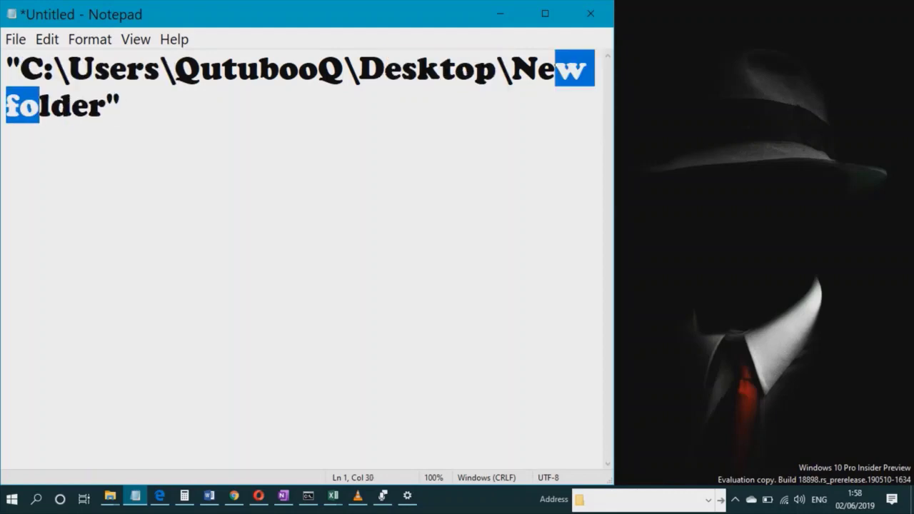
{"action": "key", "text": "shift+Left"}
{"action": "key", "text": "shift+Left"}
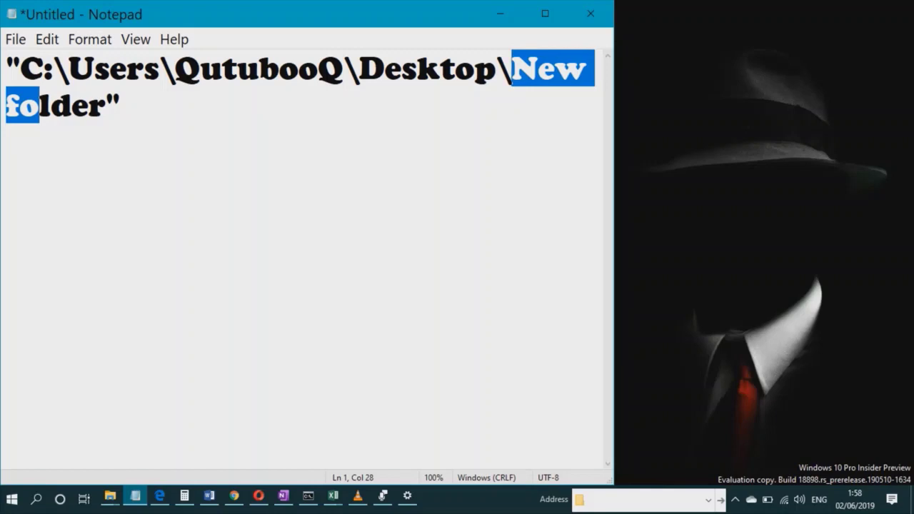
Minimize the note and move the new folder into the second column of desktop icons, below the unnamed icon
{"action": "left_click", "coordinate": [499, 13]}
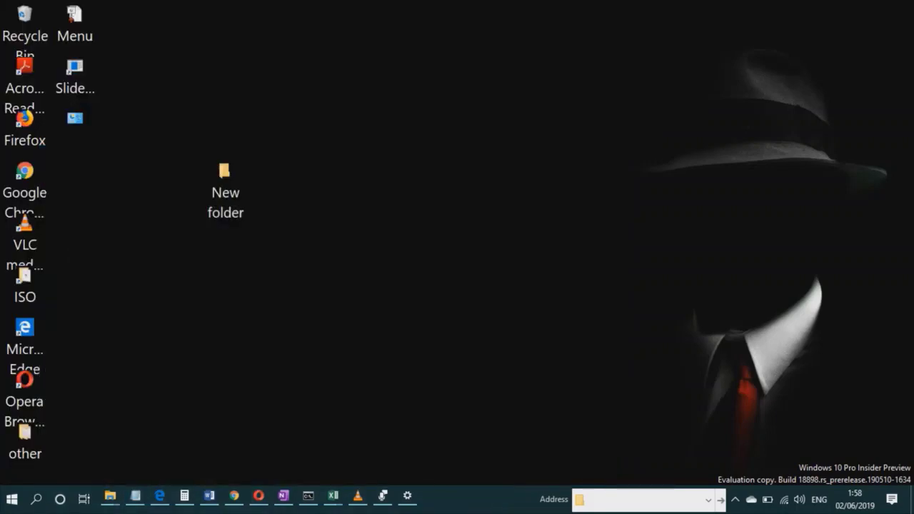
{"action": "left_click_drag", "start_coordinate": [225, 182], "coordinate": [74, 182]}
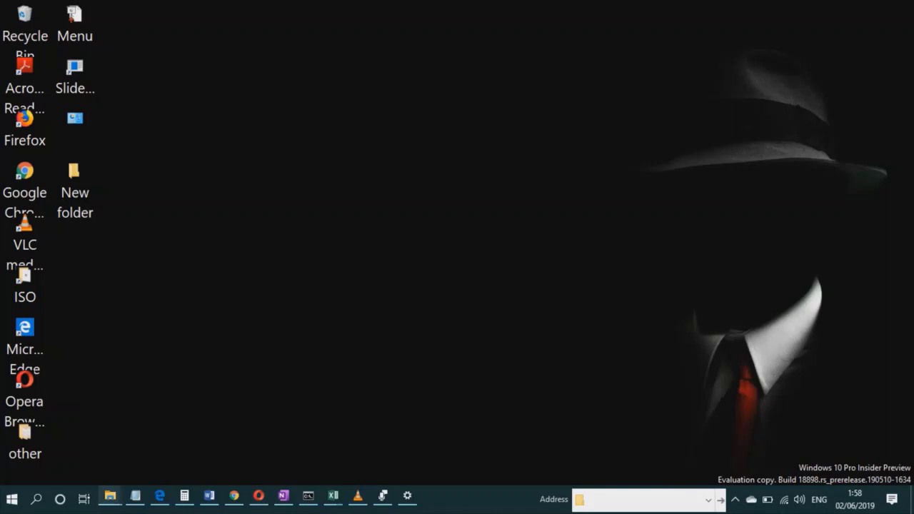
Switch to the File Explorer window showing Quick access and create a folder named "test" in Documents
{"action": "mouse_move", "coordinate": [110, 495]}
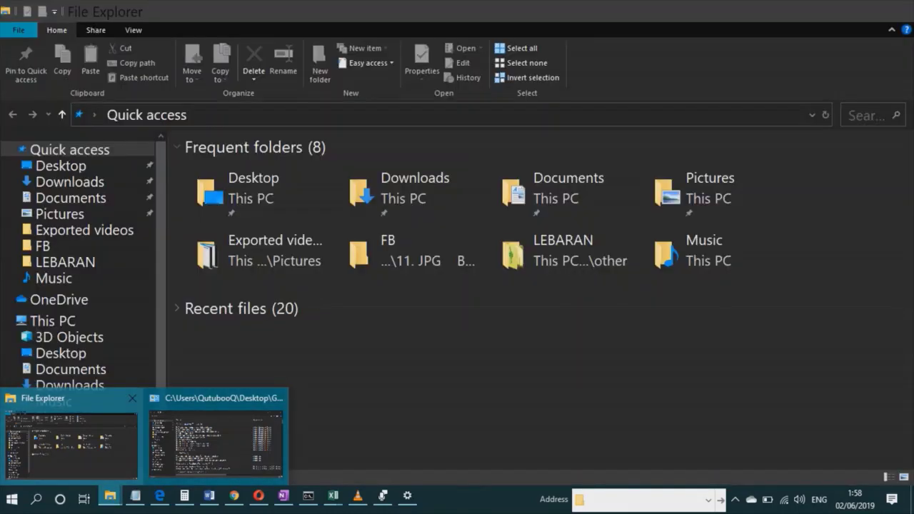
{"action": "left_click", "coordinate": [71, 443]}
{"action": "scroll", "coordinate": [71, 422], "scroll_direction": "down", "scroll_amount": 1}
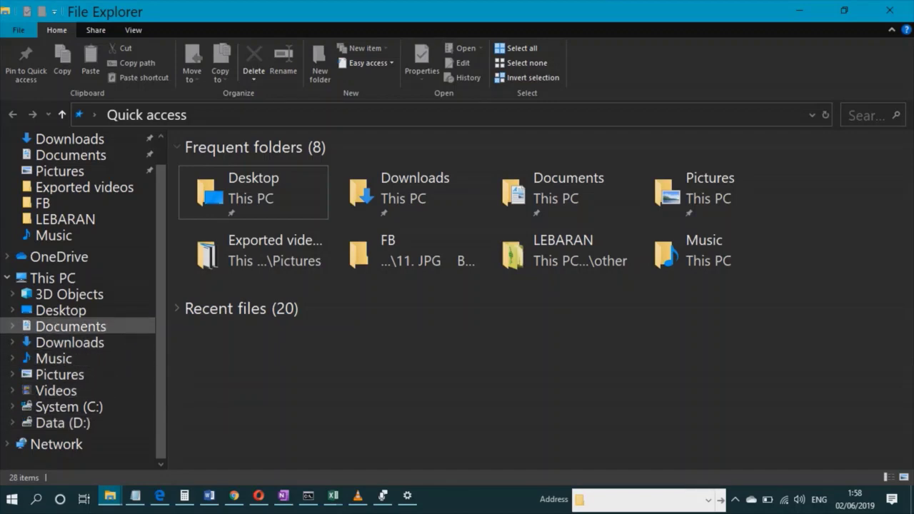
{"action": "left_click", "coordinate": [71, 326]}
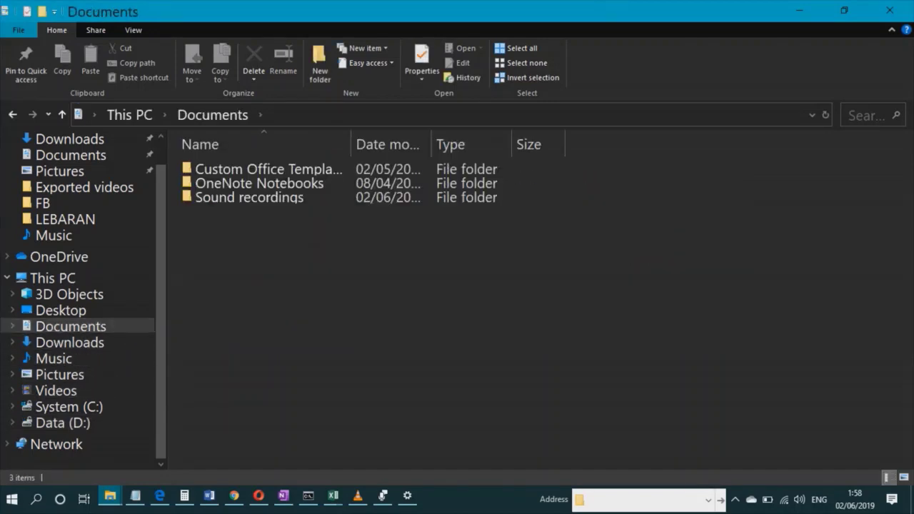
{"action": "right_click", "coordinate": [272, 222]}
{"action": "mouse_move", "coordinate": [400, 449]}
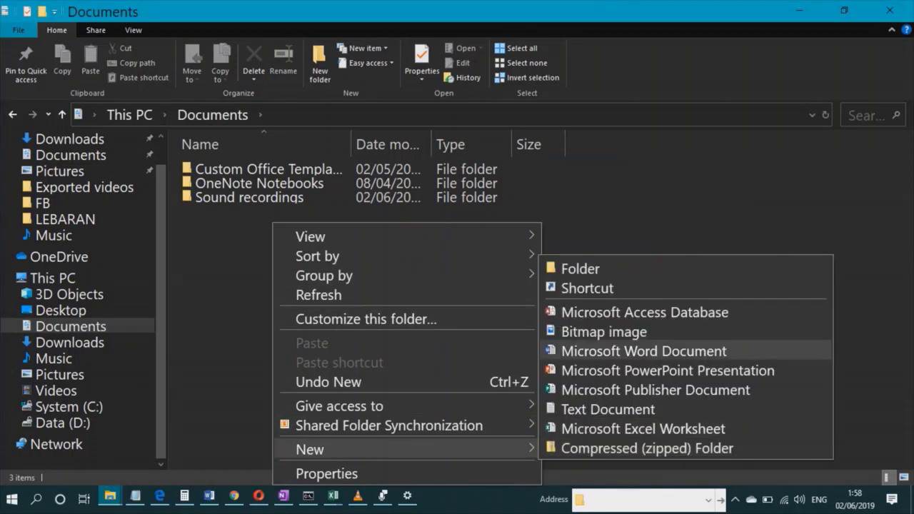
{"action": "left_click", "coordinate": [581, 267]}
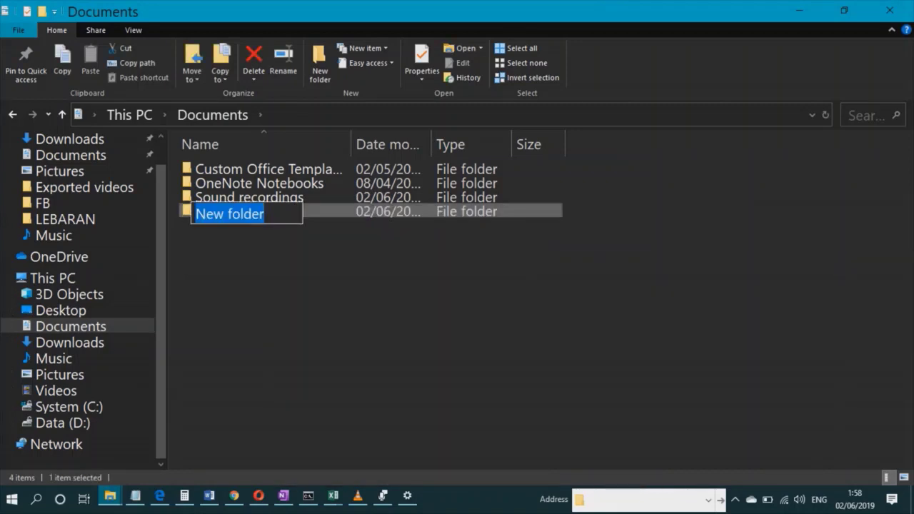
{"action": "type", "text": "test"}
{"action": "key", "text": "Return"}
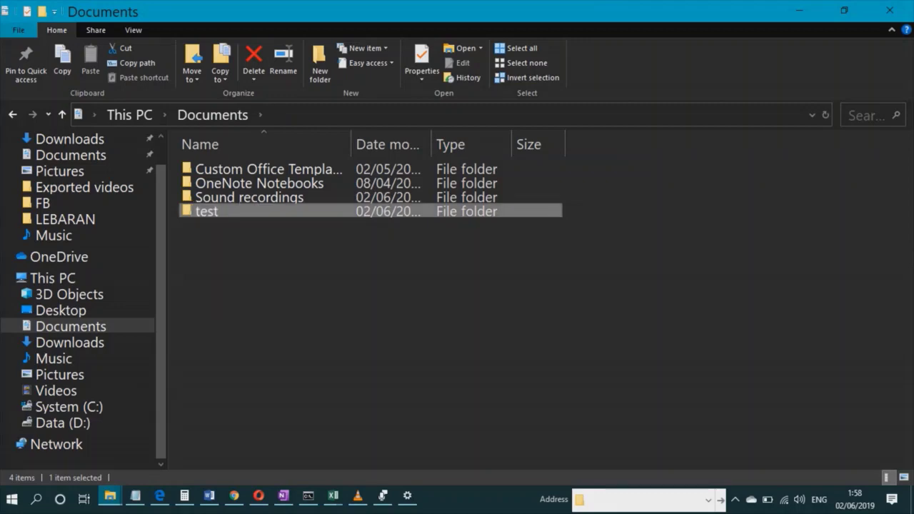
Copy the path of the "test" folder in Documents using the extended folder options
{"action": "right_click", "coordinate": [211, 212]}
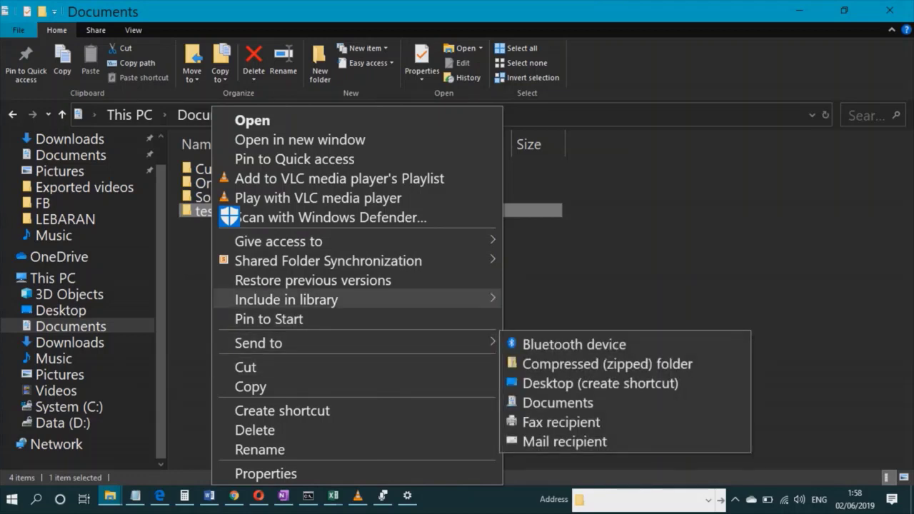
{"action": "key", "text": "Escape"}
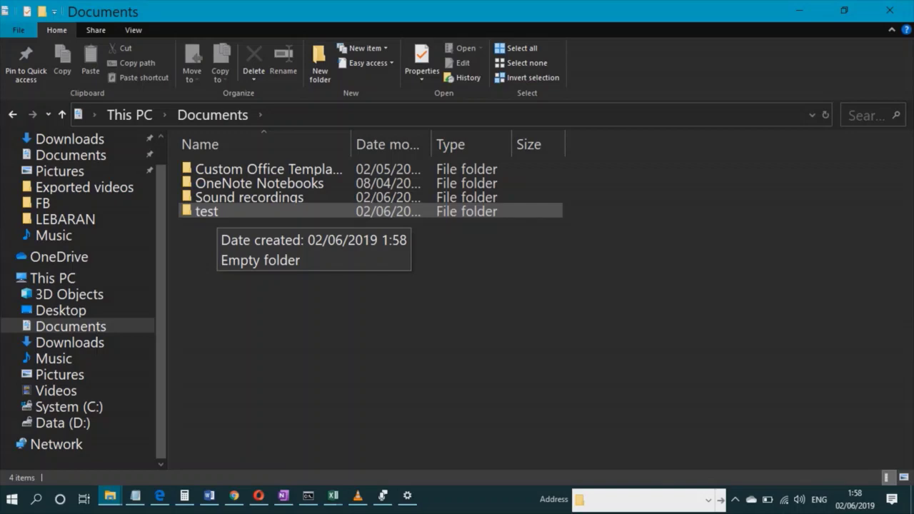
{"action": "right_click", "coordinate": [217, 210]}
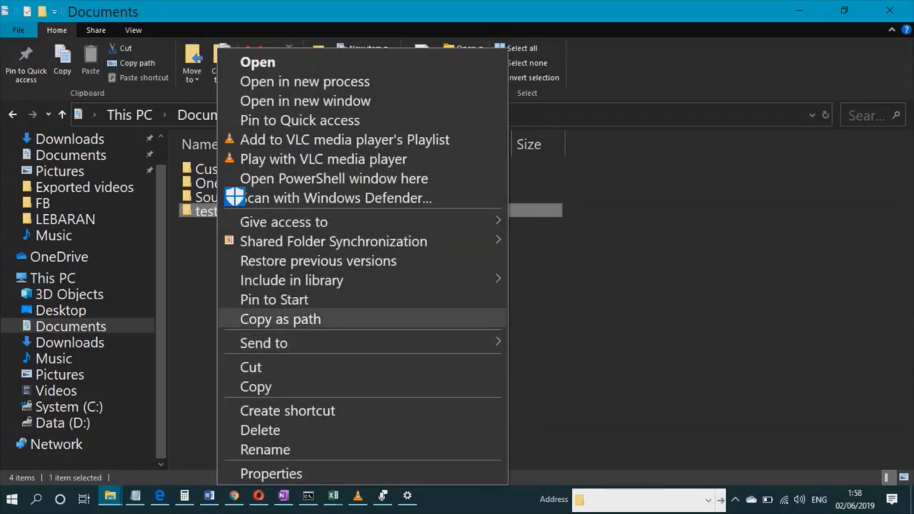
{"action": "left_click", "coordinate": [280, 318]}
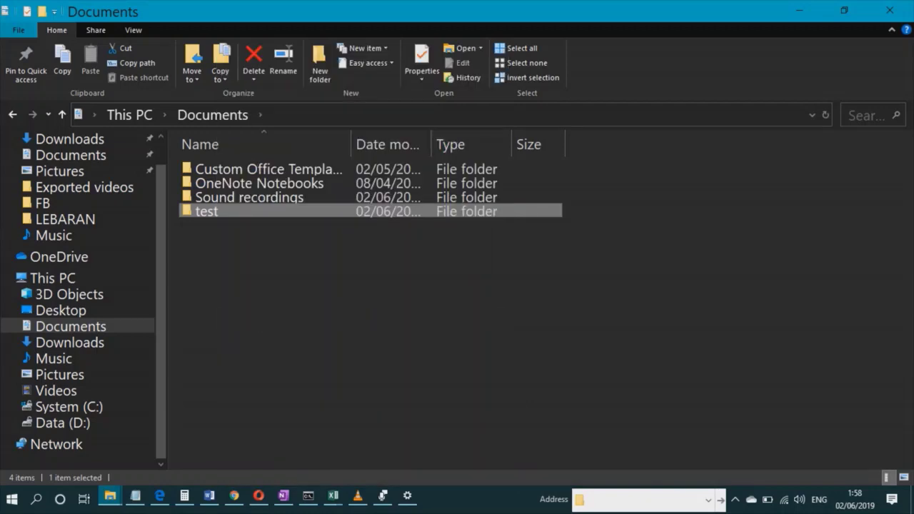
Switch to the Notepad note and paste the "test" folder's path two lines below the New folder path
{"action": "left_click", "coordinate": [135, 496]}
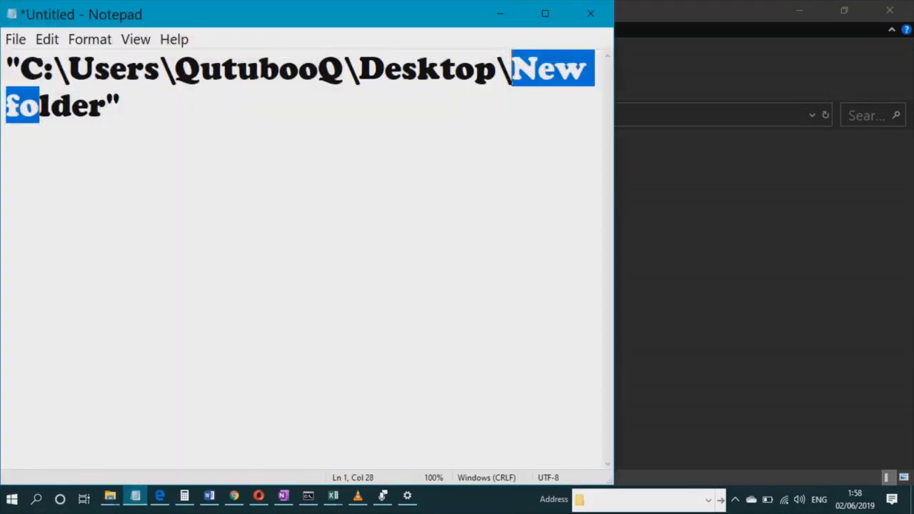
{"action": "left_click", "coordinate": [120, 106]}
{"action": "key", "text": "Return"}
{"action": "key", "text": "Return"}
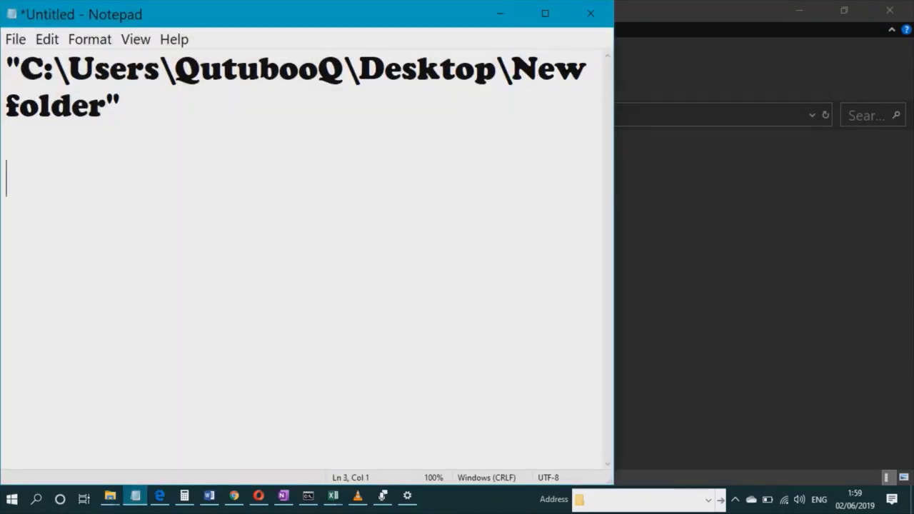
{"action": "type", "text": "\"C:\\Users\\QutubooQ\\Documents\\test\""}
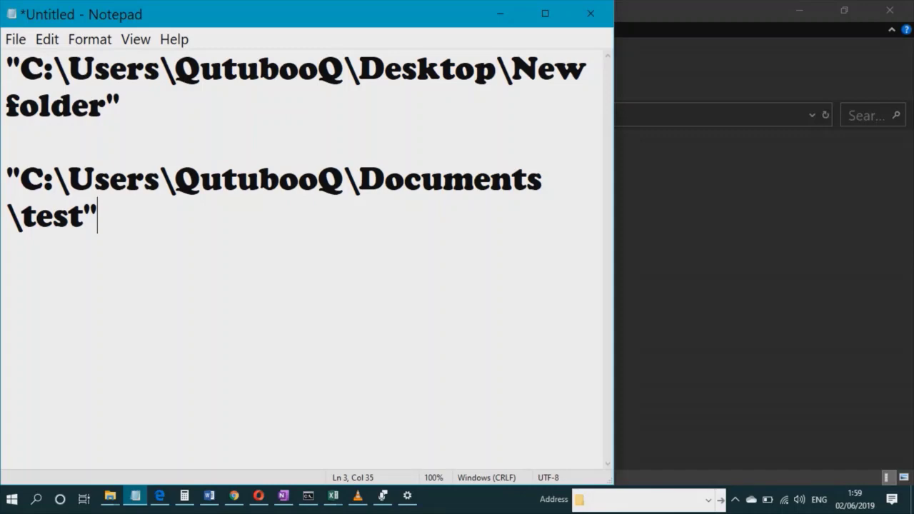
Highlight "Documents" and separately the folder name "test" in the newly pasted path
{"action": "left_click_drag", "start_coordinate": [174, 178], "coordinate": [542, 179]}
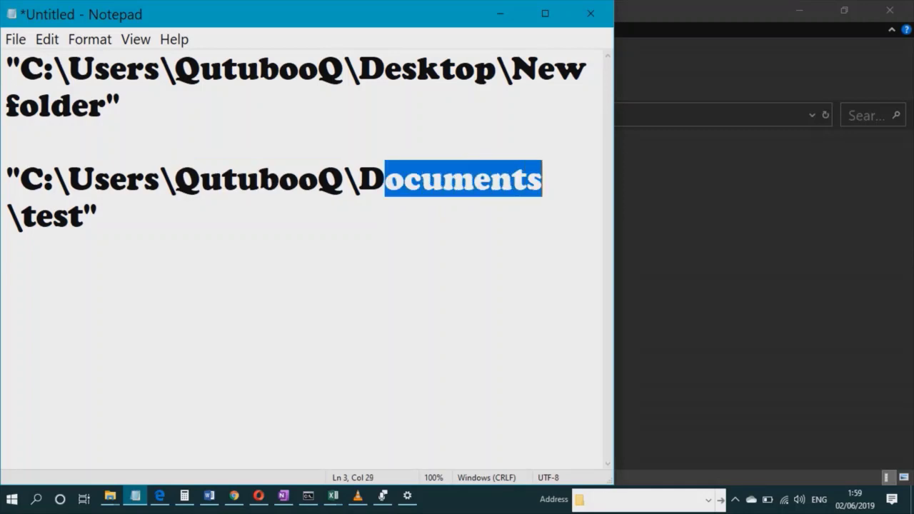
{"action": "left_click_drag", "start_coordinate": [22, 215], "coordinate": [84, 215]}
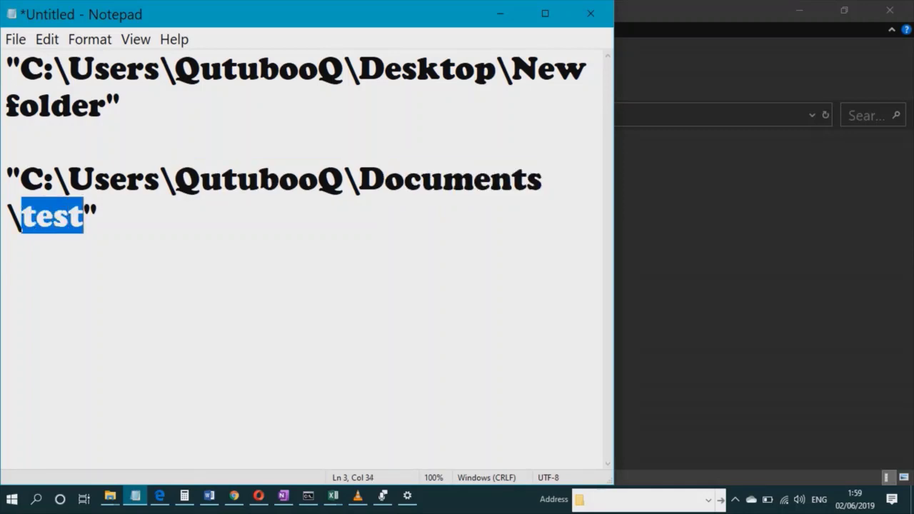
Minimize the note and the Documents window to get back to the desktop
{"action": "left_click", "coordinate": [500, 13]}
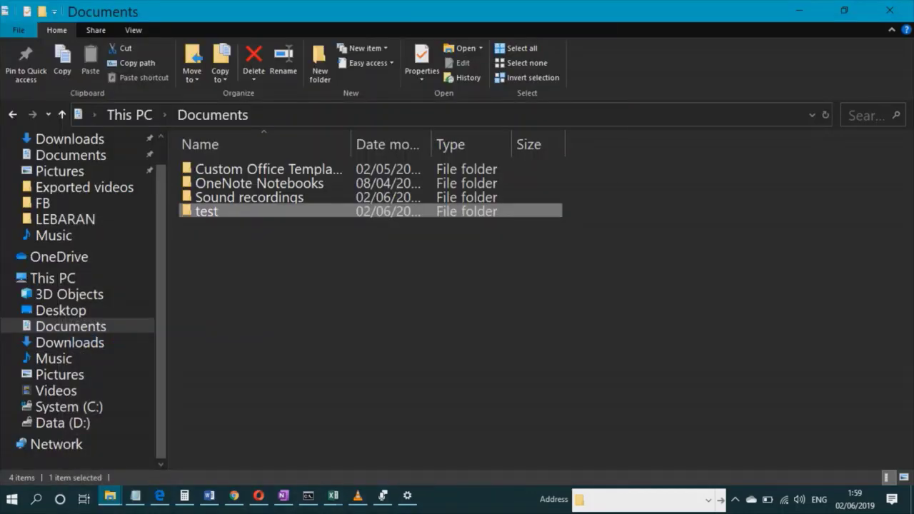
{"action": "left_click", "coordinate": [799, 10]}
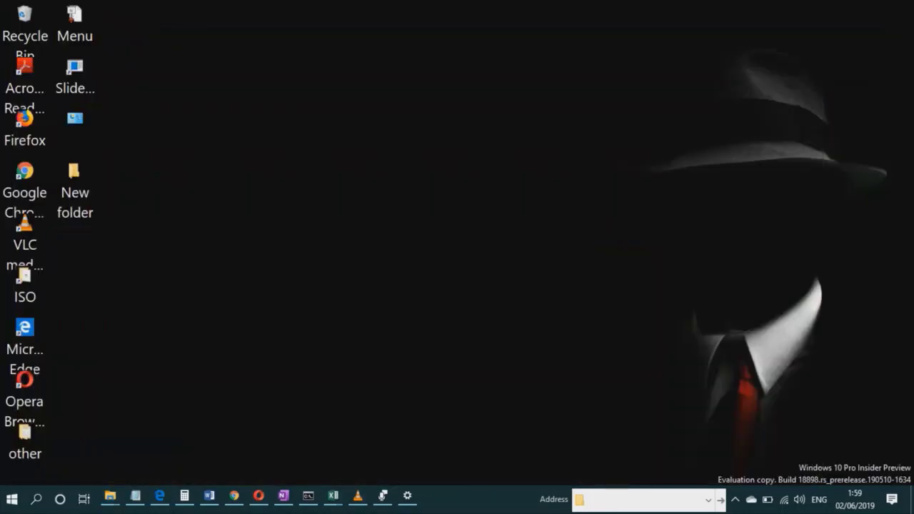
{"action": "left_click", "coordinate": [75, 25]}
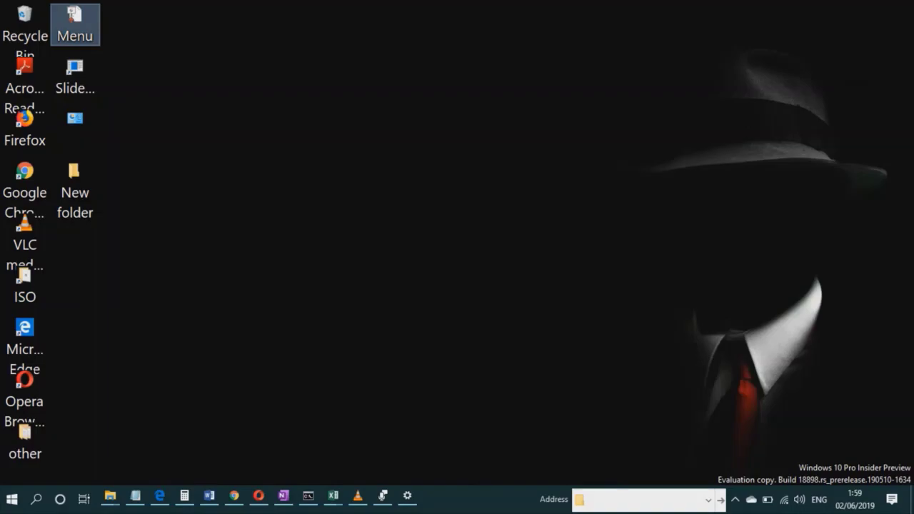
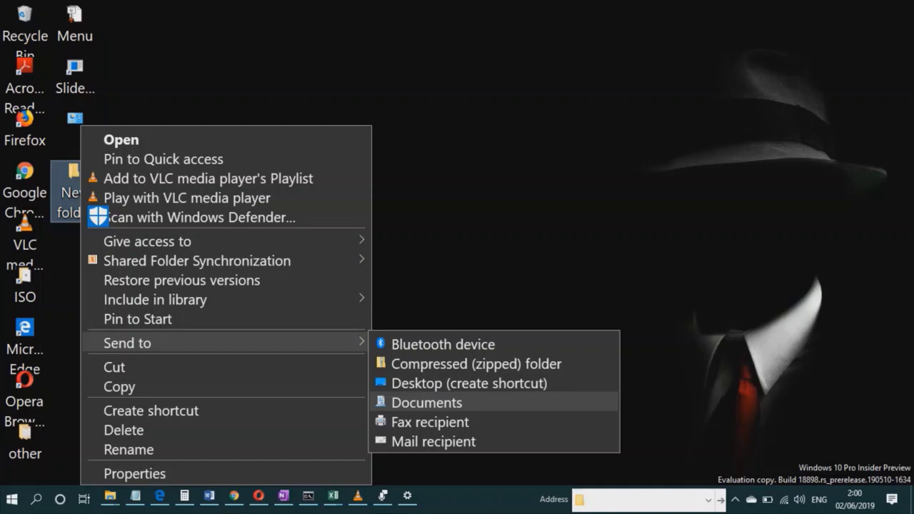
Go through the standard Send to destinations of the desktop's New folder, such as Fax recipient and Mail recipient, and dismiss them
{"action": "key", "text": "Down"}
{"action": "key", "text": "Down"}
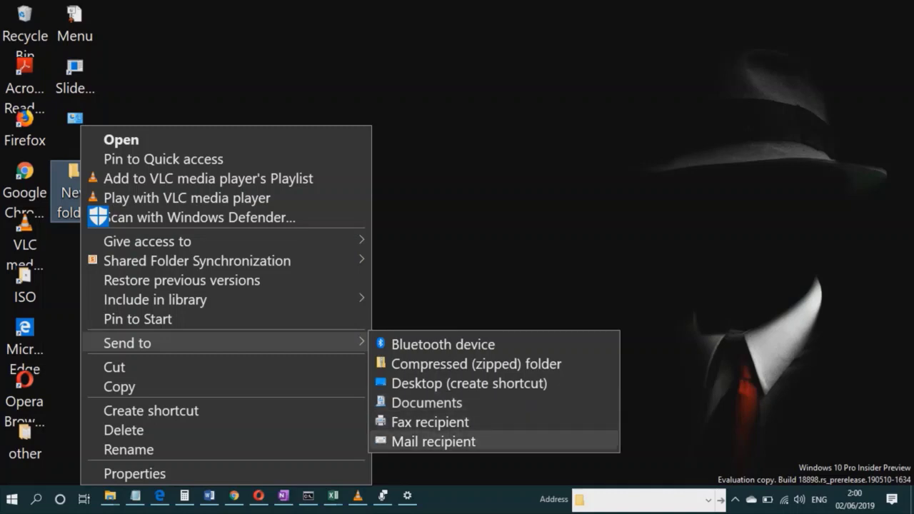
{"action": "key", "text": "Up"}
{"action": "key", "text": "Down"}
{"action": "key", "text": "Up"}
{"action": "key", "text": "Escape"}
{"action": "key", "text": "Escape"}
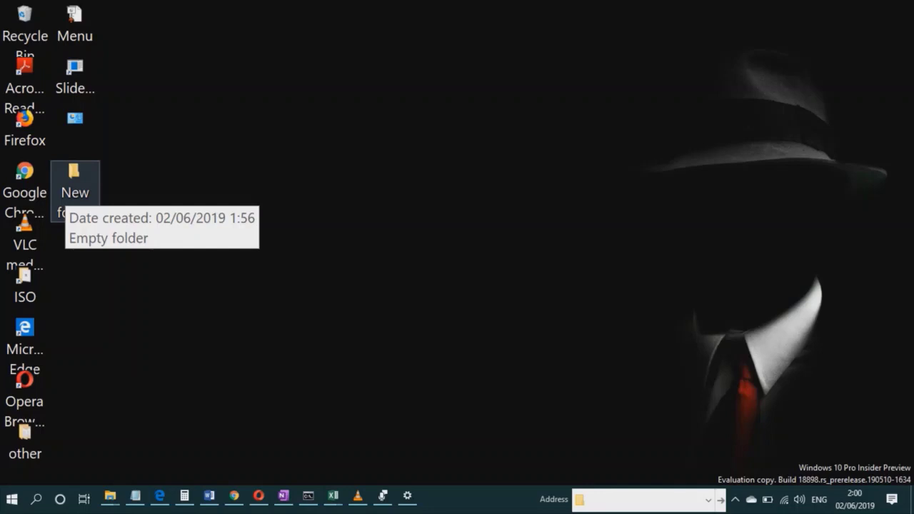
Display the extended Send to destinations for the desktop's New folder, then leave the folder's name as it is
{"action": "right_click", "coordinate": [75, 191]}
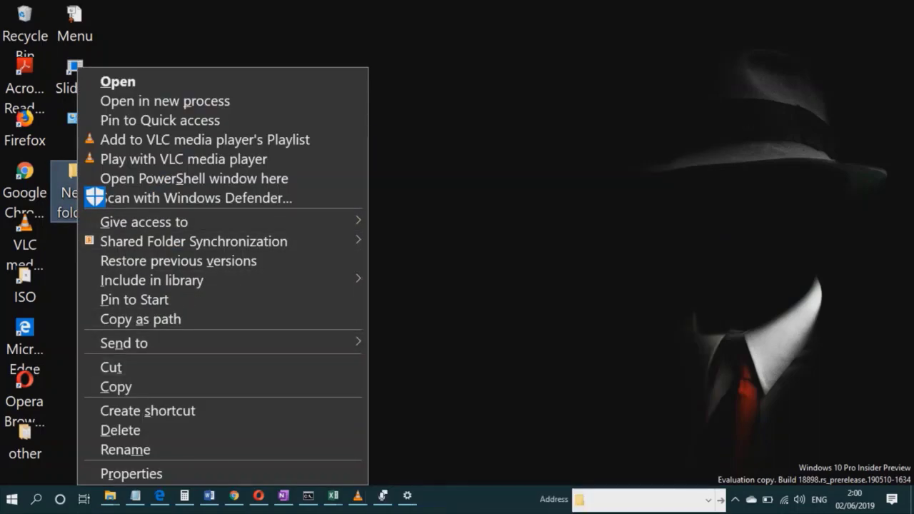
{"action": "mouse_move", "coordinate": [124, 342]}
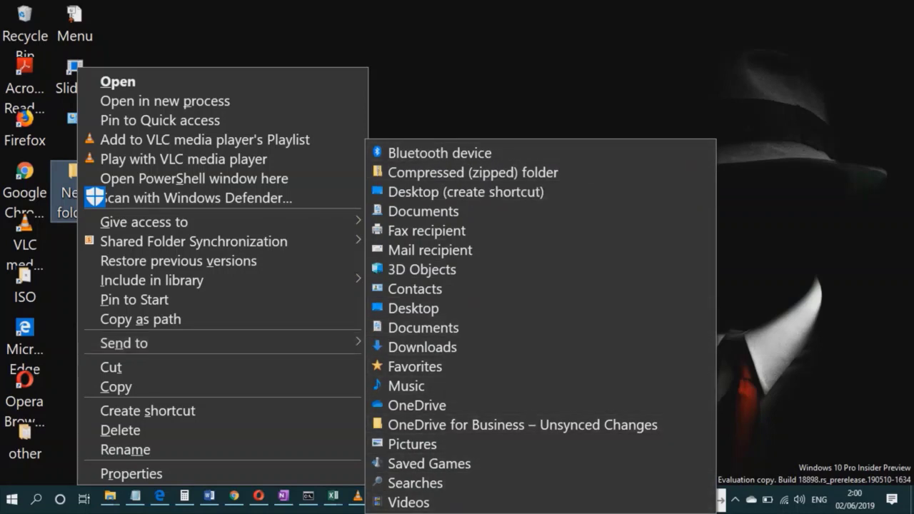
{"action": "key", "text": "m"}
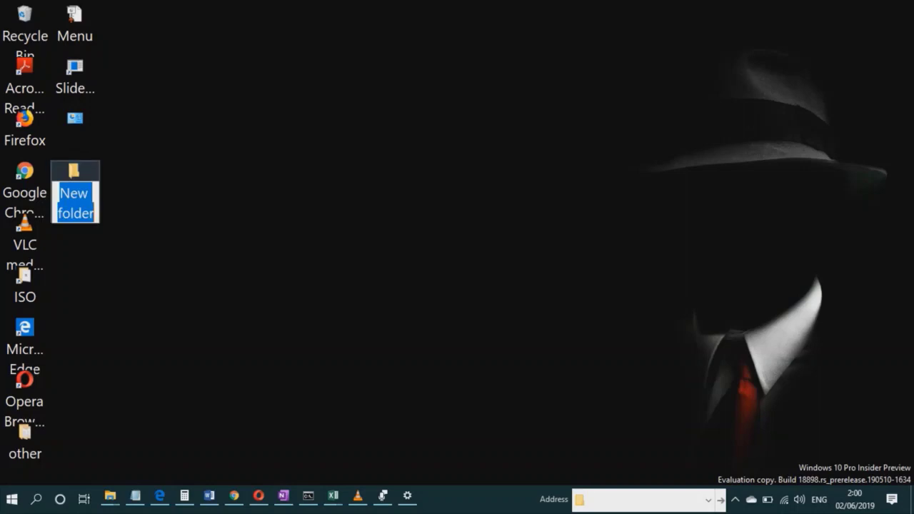
{"action": "key", "text": "Return"}
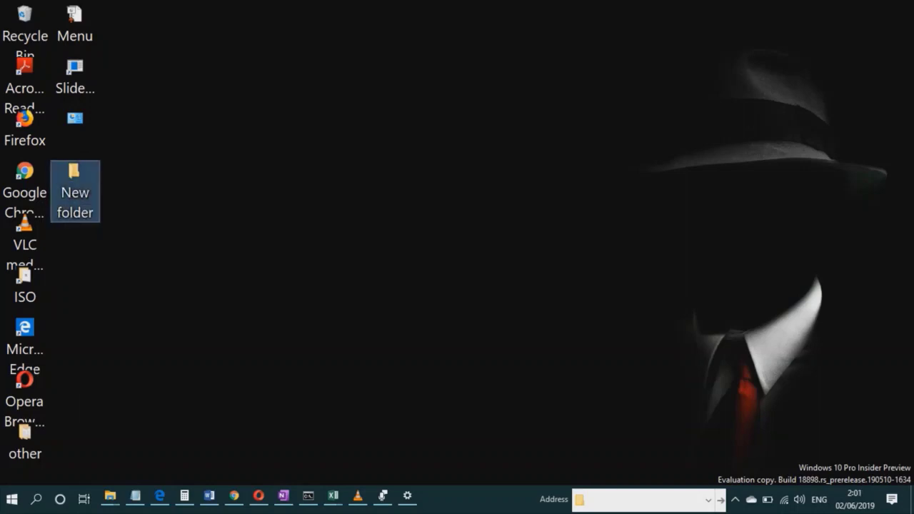
Go through the standard Send to destinations of the SlideToShutDown shortcut, from Bluetooth device to Mail recipient
{"action": "right_click", "coordinate": [82, 203]}
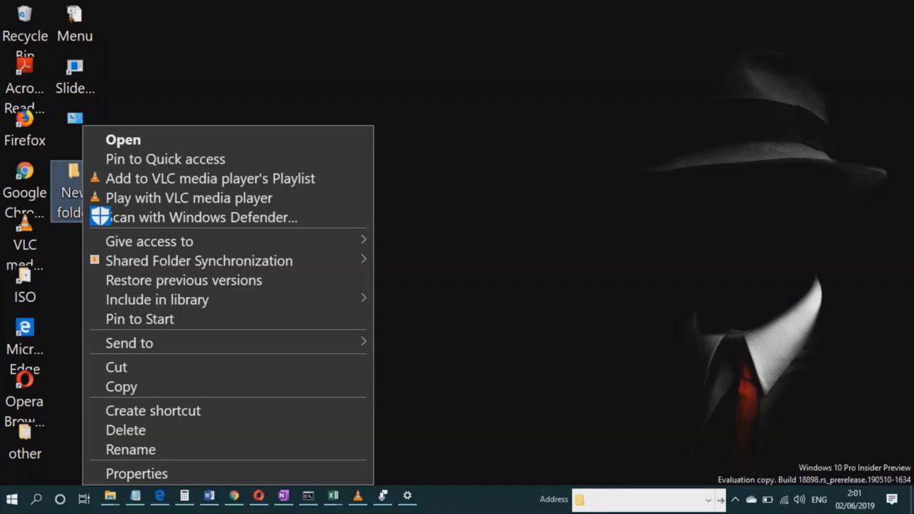
{"action": "right_click", "coordinate": [65, 99]}
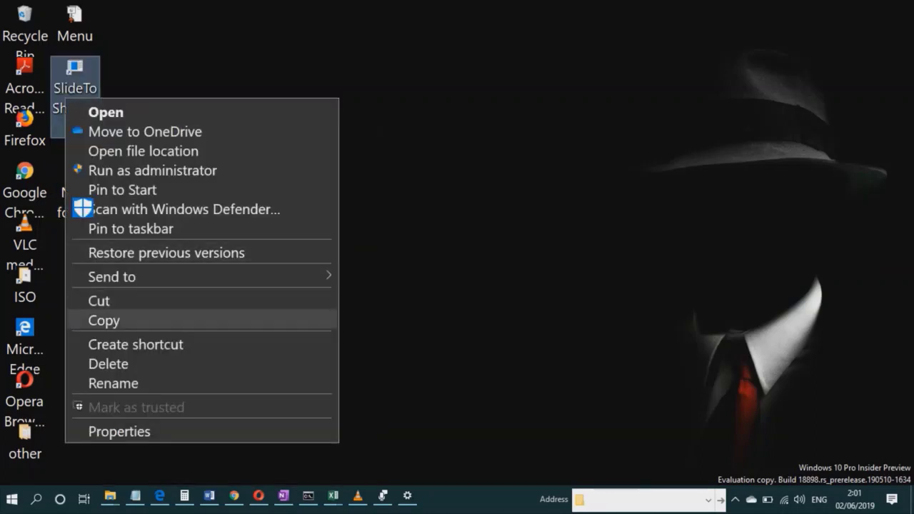
{"action": "mouse_move", "coordinate": [214, 276]}
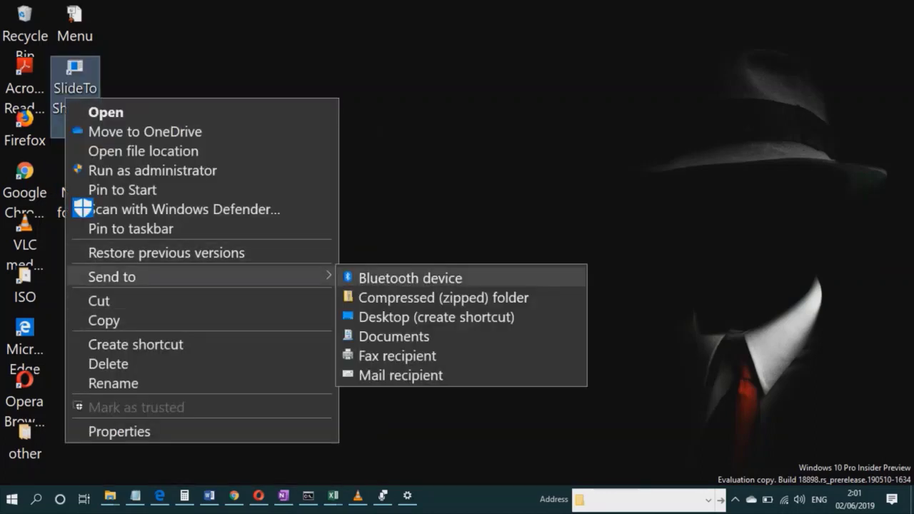
{"action": "key", "text": "Down"}
{"action": "key", "text": "Down"}
{"action": "key", "text": "Down"}
{"action": "key", "text": "Down"}
{"action": "key", "text": "Down"}
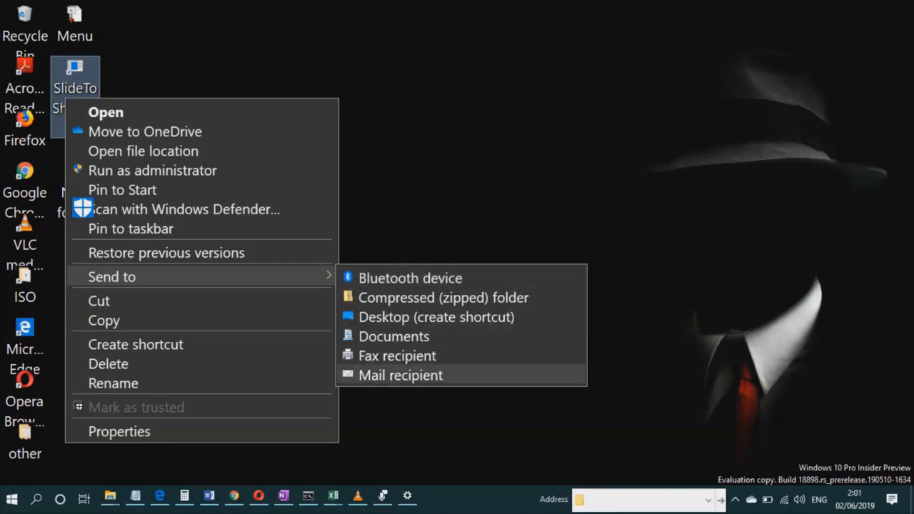
{"action": "key", "text": "Down"}
{"action": "key", "text": "Down"}
{"action": "key", "text": "Up"}
{"action": "key", "text": "Down"}
{"action": "key", "text": "Down"}
{"action": "key", "text": "Return"}
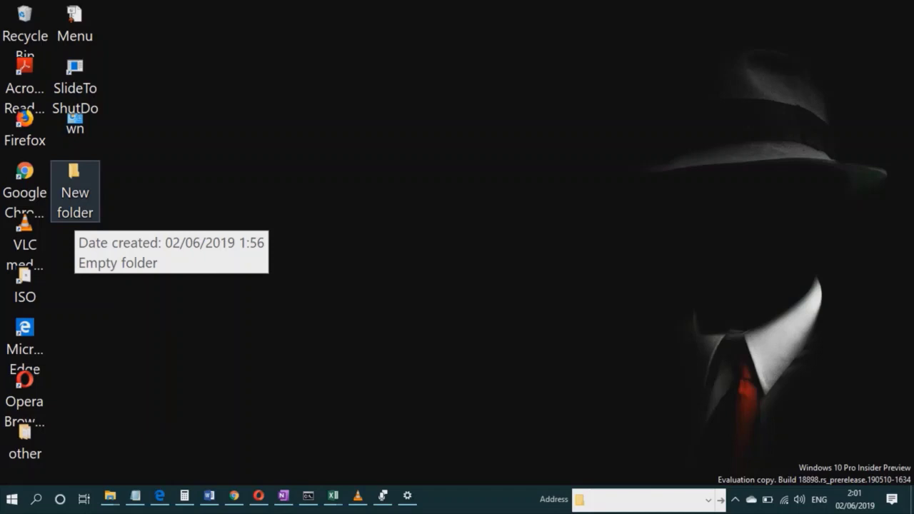
Review the extended options and full Send to destinations of the desktop's New folder, then dismiss them
{"action": "right_click", "coordinate": [74, 208]}
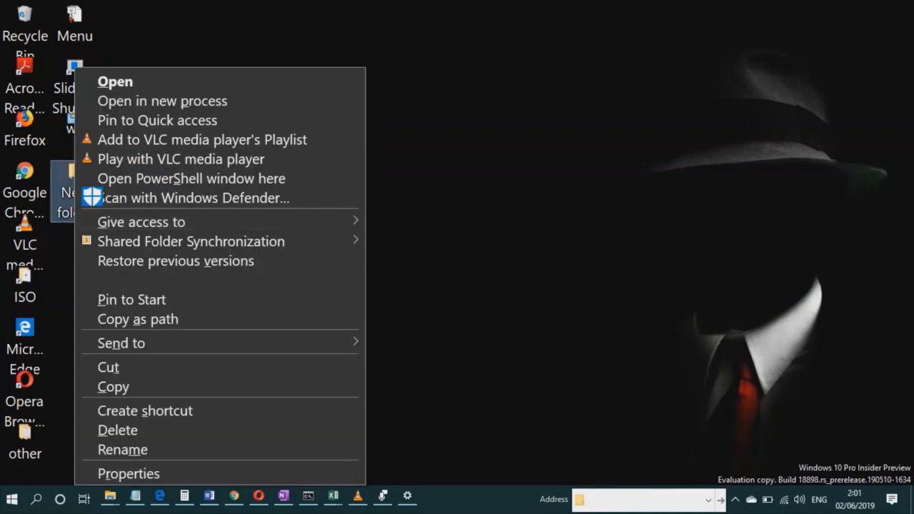
{"action": "mouse_move", "coordinate": [285, 344]}
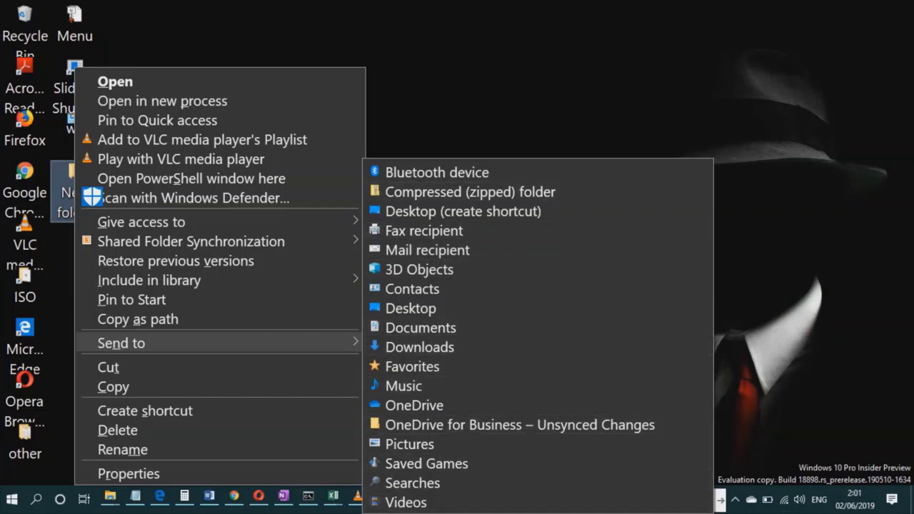
{"action": "key", "text": "Escape"}
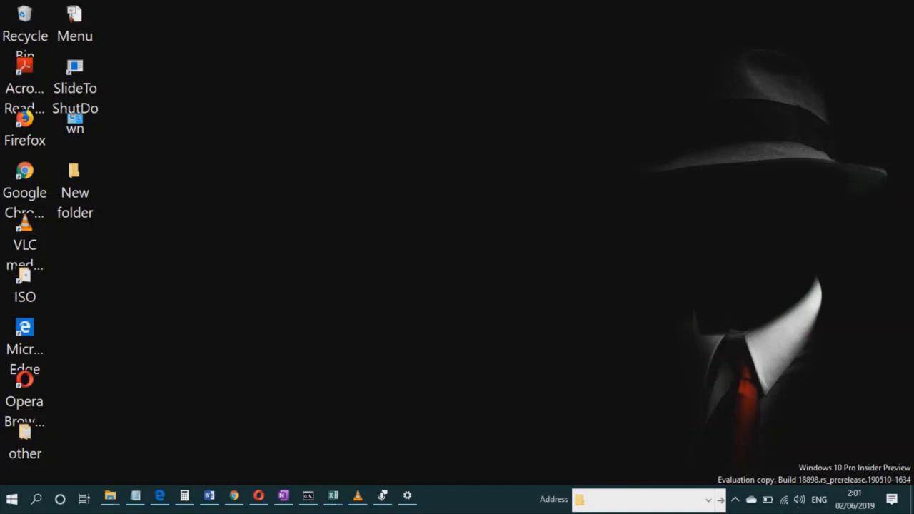
{"action": "key", "text": "Up"}
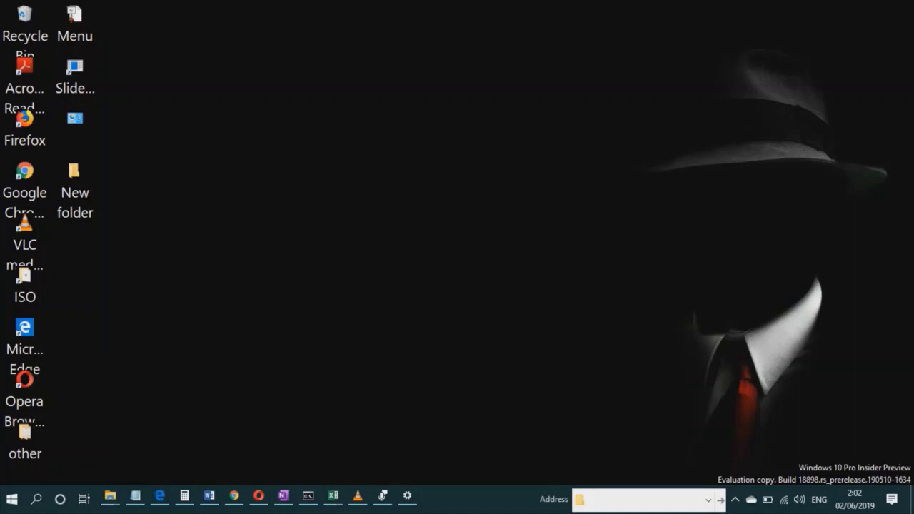
Close both open File Explorer windows, Documents and the God Mode folder
{"action": "mouse_move", "coordinate": [110, 496]}
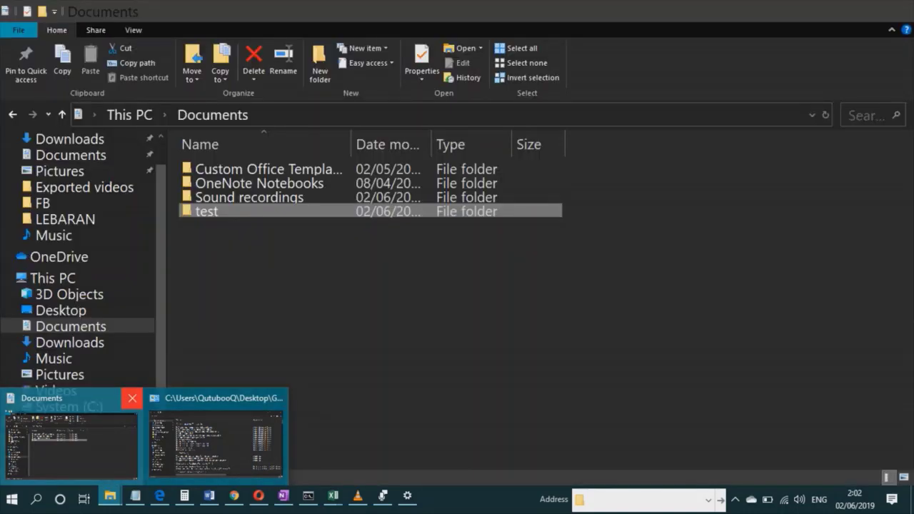
{"action": "left_click", "coordinate": [131, 397]}
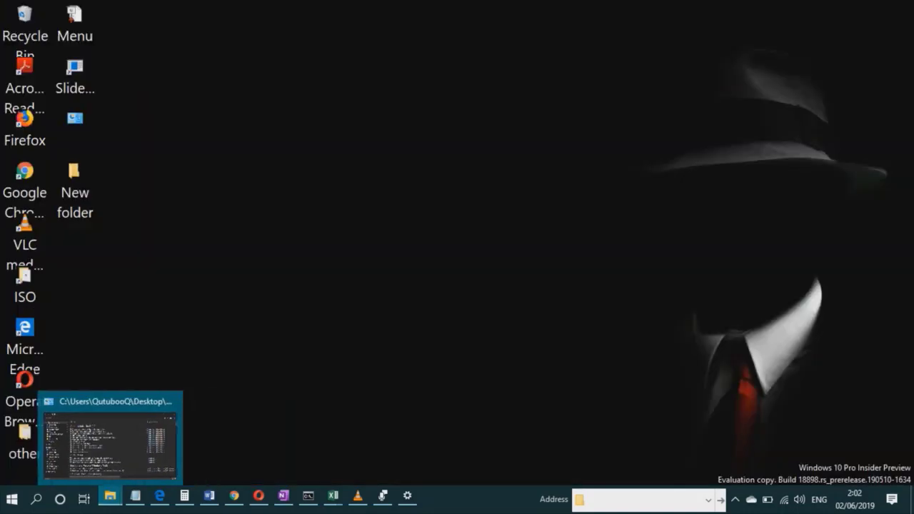
{"action": "left_click", "coordinate": [170, 402]}
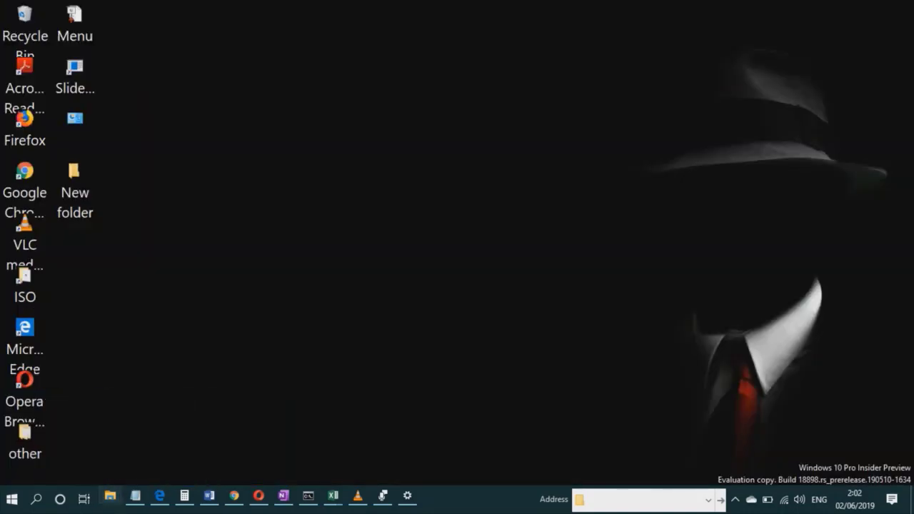
Open a new File Explorer window, browse to Documents from Quick access and close the window
{"action": "key", "text": "super+e"}
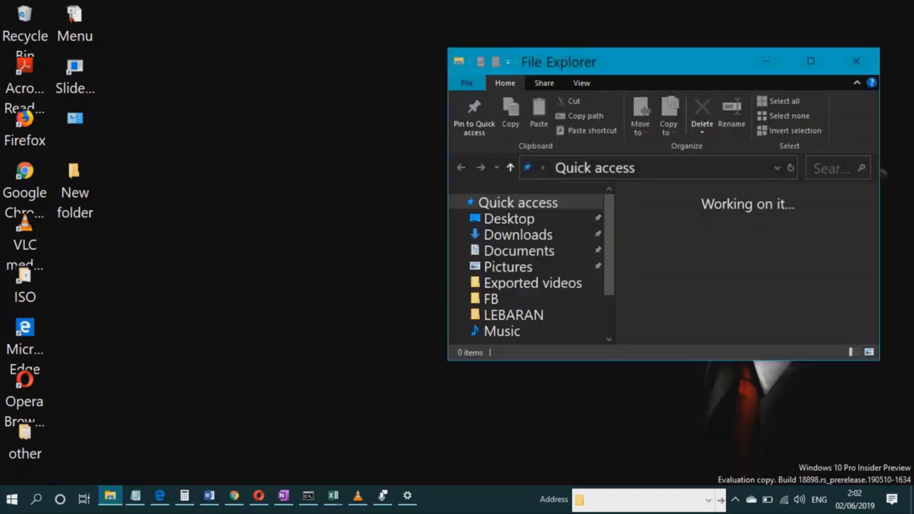
{"action": "left_click", "coordinate": [517, 234]}
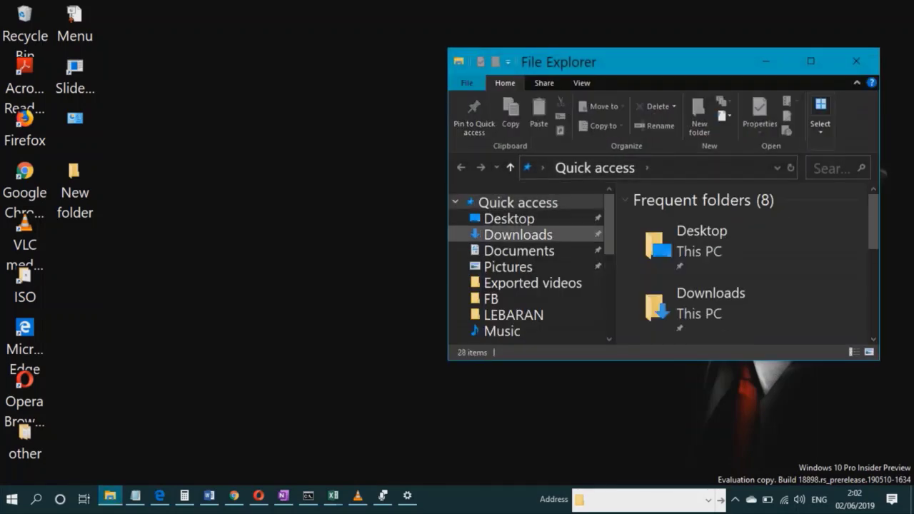
{"action": "left_click", "coordinate": [519, 250]}
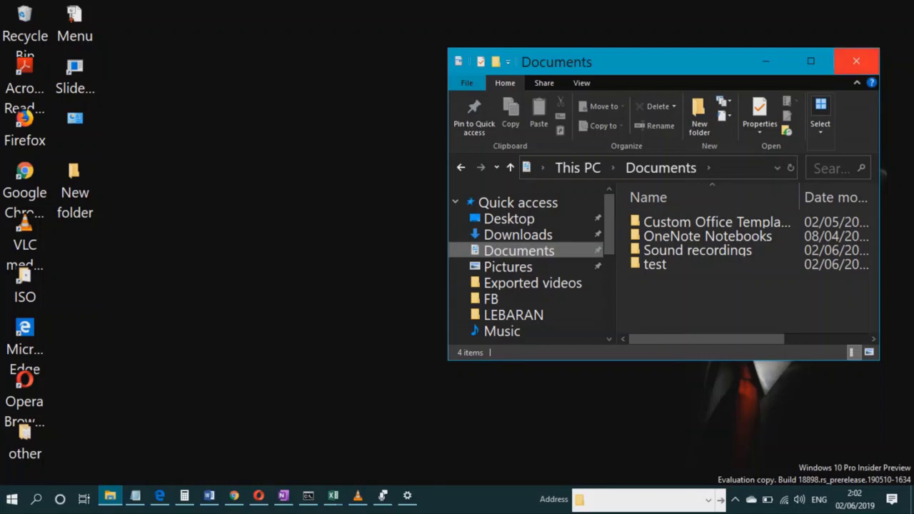
{"action": "left_click", "coordinate": [856, 61]}
Open the Downloads folder by running shell:downloads from the taskbar Address box, and maximize its window
{"action": "left_click", "coordinate": [593, 499]}
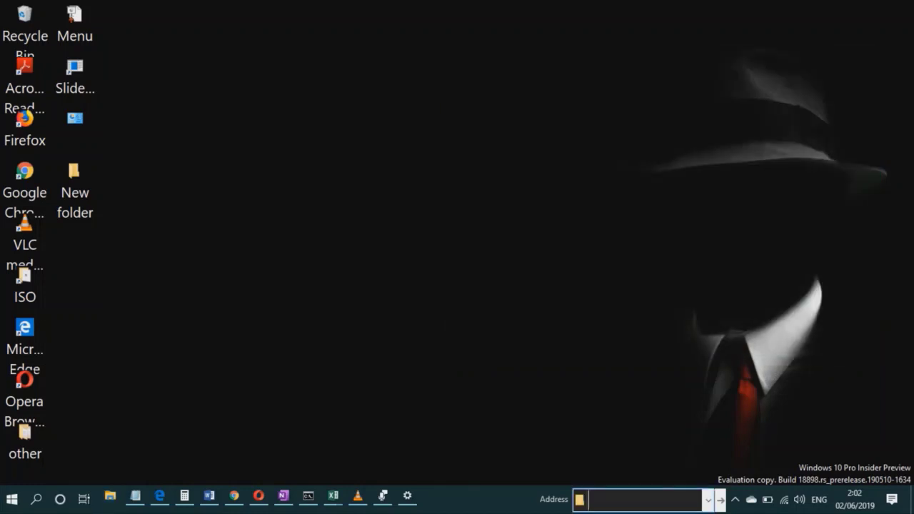
{"action": "type", "text": "shell:do"}
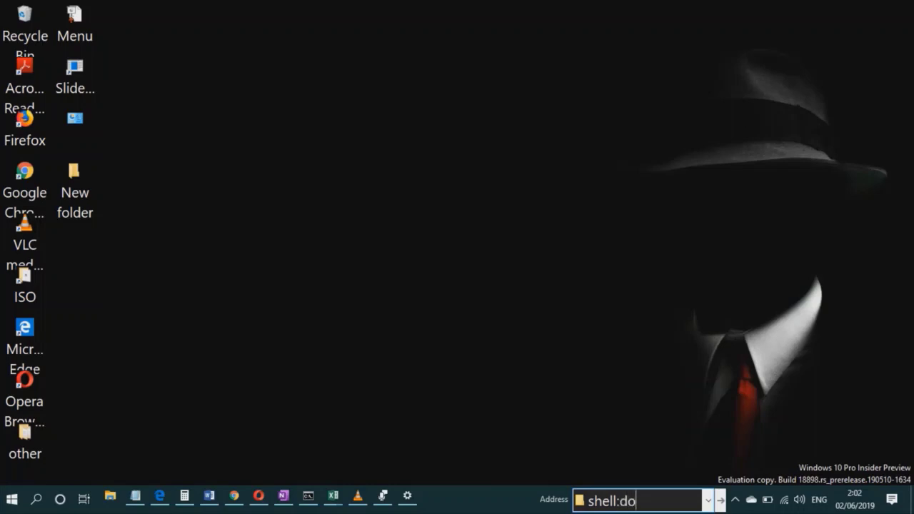
{"action": "type", "text": "wnloads"}
{"action": "key", "text": "Return"}
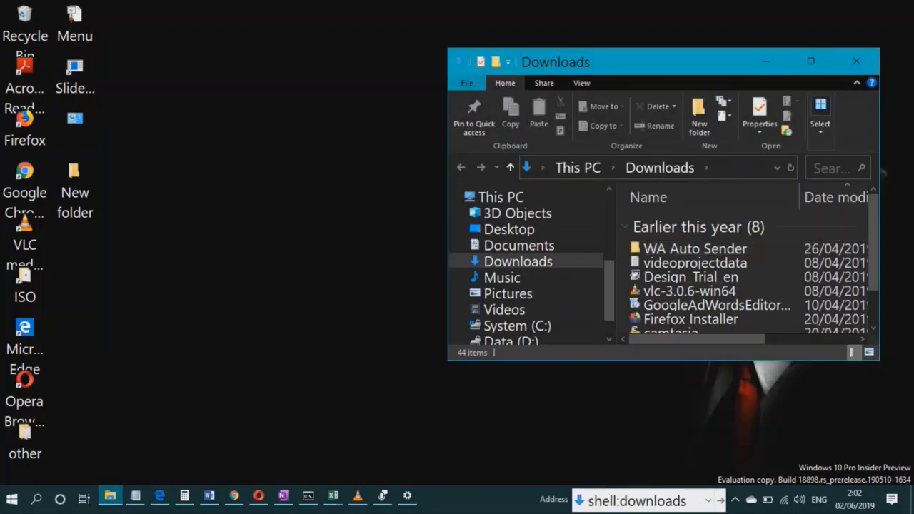
{"action": "left_click", "coordinate": [810, 61]}
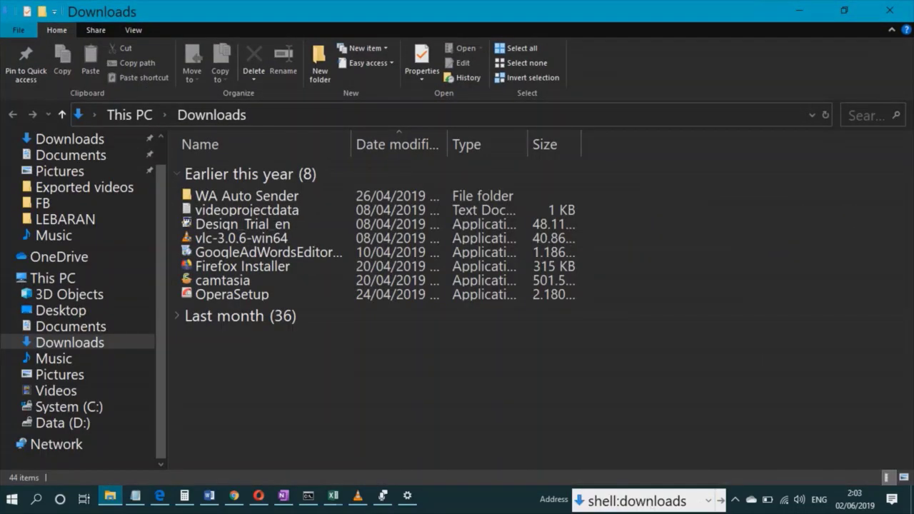
Try to open the Documents folder by running shell:documents from the taskbar Address box
{"action": "left_click", "coordinate": [635, 501]}
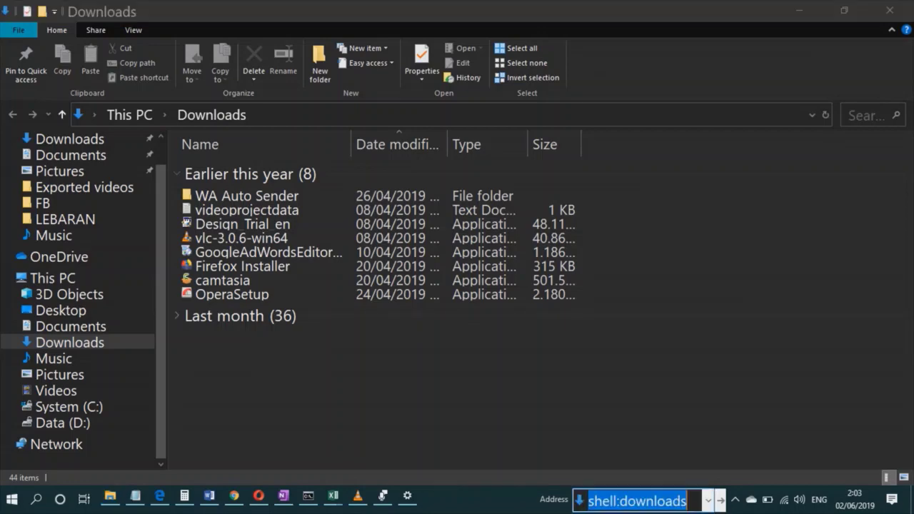
{"action": "key", "text": "End"}
{"action": "key", "text": "BackSpace"}
{"action": "key", "text": "BackSpace"}
{"action": "key", "text": "BackSpace"}
{"action": "key", "text": "BackSpace"}
{"action": "key", "text": "BackSpace"}
{"action": "key", "text": "BackSpace"}
{"action": "key", "text": "BackSpace"}
{"action": "key", "text": "BackSpace"}
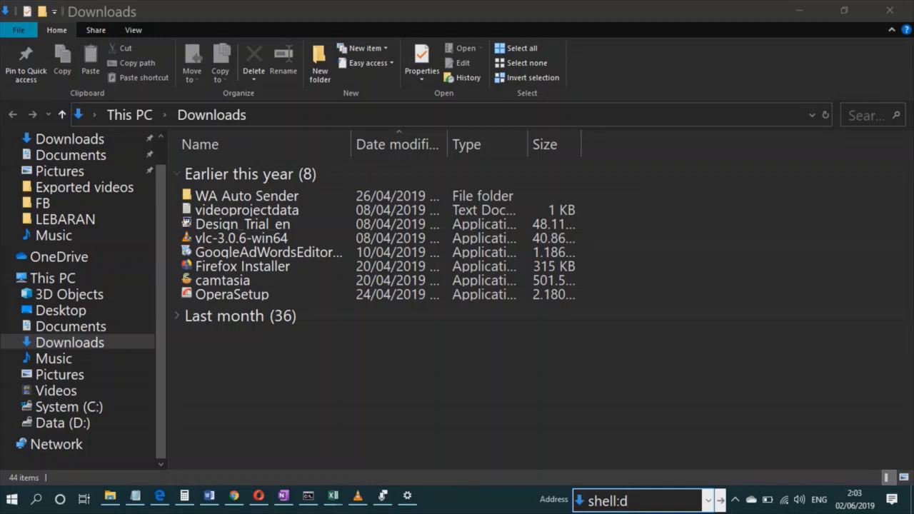
{"action": "type", "text": "ocuments"}
{"action": "key", "text": "Return"}
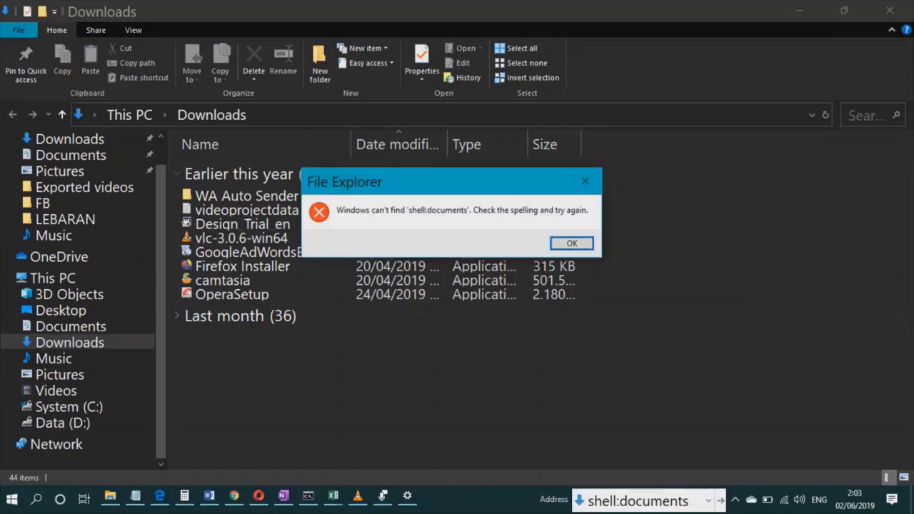
{"action": "key", "text": "Return"}
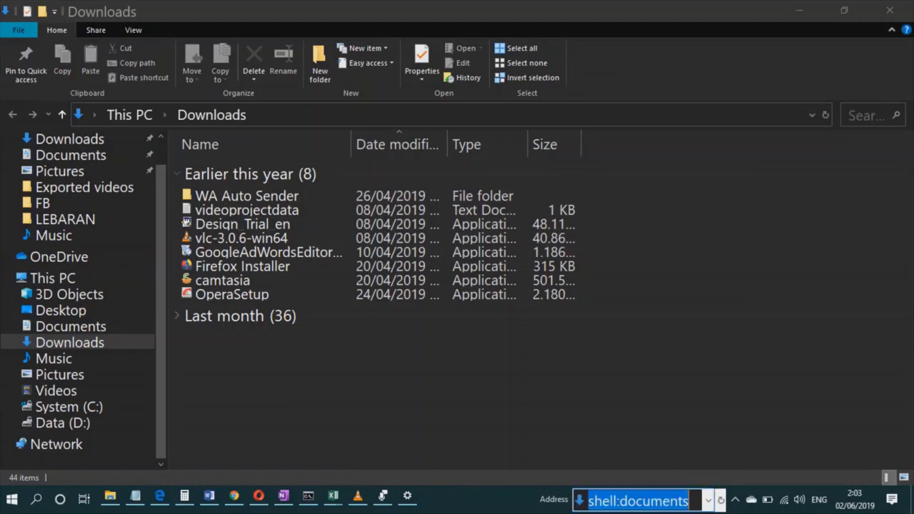
Try the singular form shell:document in the taskbar Address box to reach the Documents folder
{"action": "key", "text": "End"}
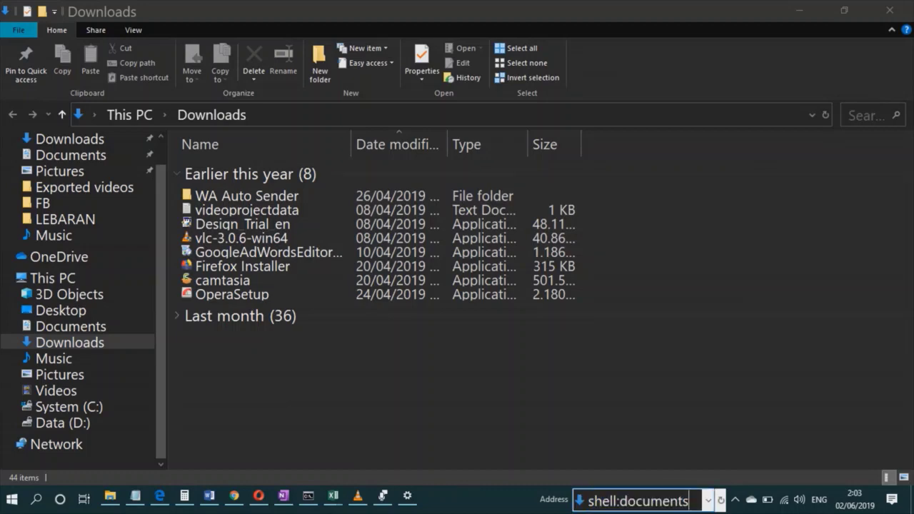
{"action": "key", "text": "BackSpace"}
{"action": "key", "text": "Return"}
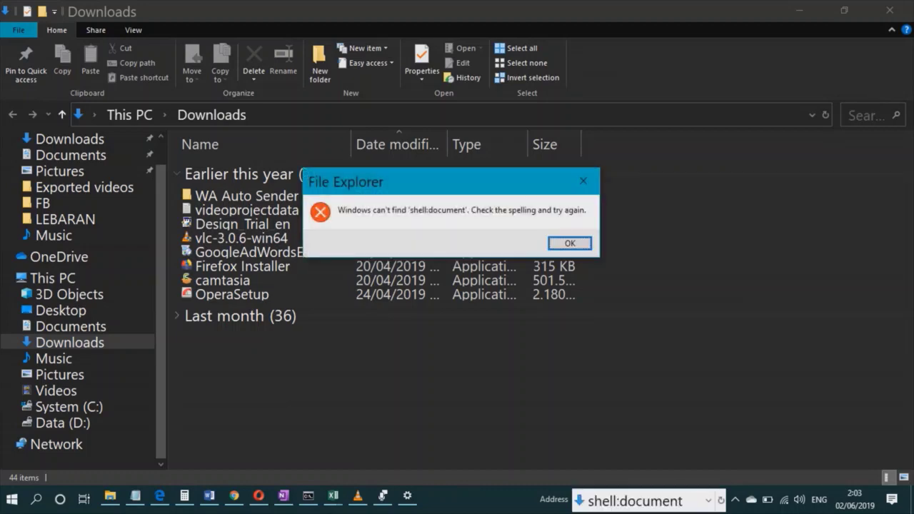
{"action": "key", "text": "Return"}
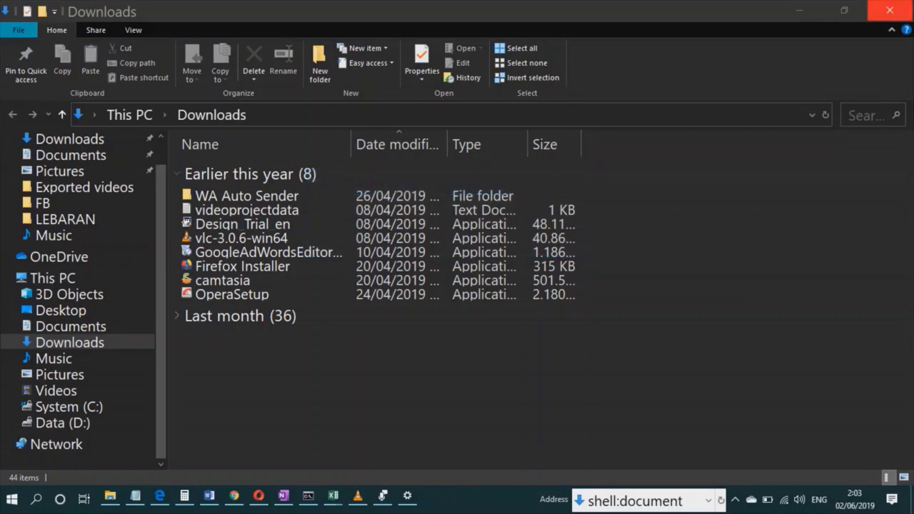
Close the Downloads window and try shell:documents once more from the taskbar Address box
{"action": "left_click", "coordinate": [890, 10]}
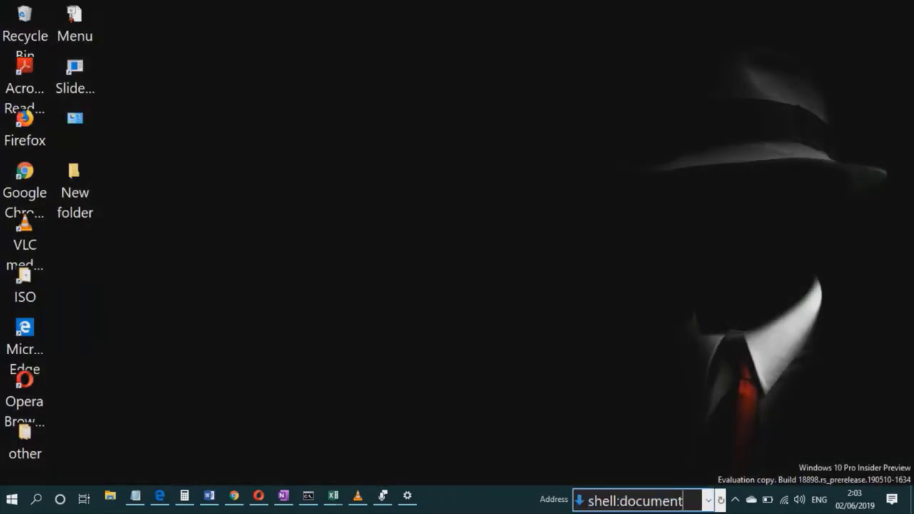
{"action": "type", "text": "s"}
{"action": "key", "text": "Return"}
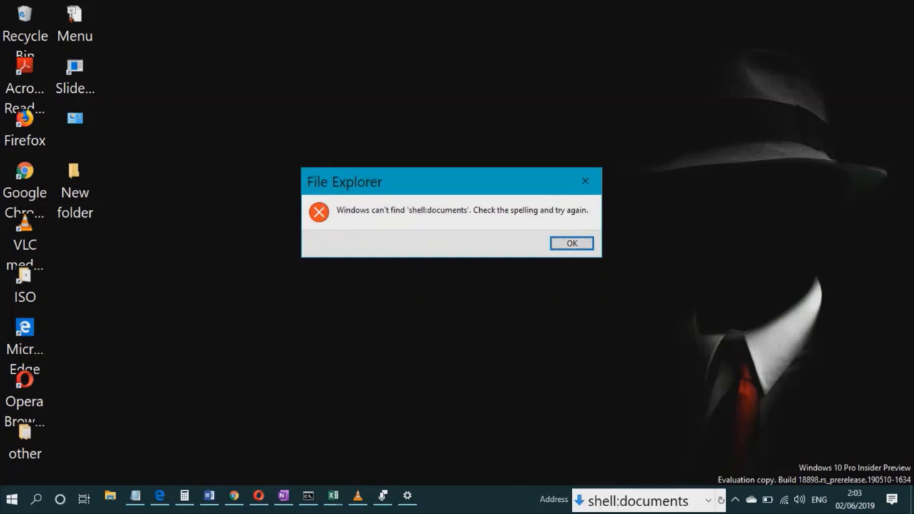
{"action": "key", "text": "Return"}
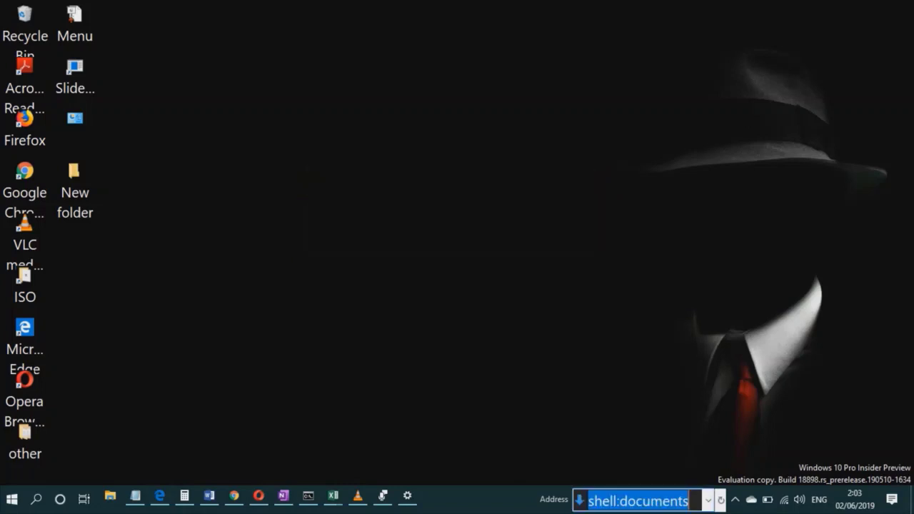
Try to open the Send to folder by running shell:sndto from the taskbar Address box
{"action": "key", "text": "End"}
{"action": "key", "text": "BackSpace"}
{"action": "key", "text": "BackSpace"}
{"action": "key", "text": "BackSpace"}
{"action": "key", "text": "BackSpace"}
{"action": "key", "text": "BackSpace"}
{"action": "key", "text": "BackSpace"}
{"action": "key", "text": "BackSpace"}
{"action": "key", "text": "BackSpace"}
{"action": "key", "text": "BackSpace"}
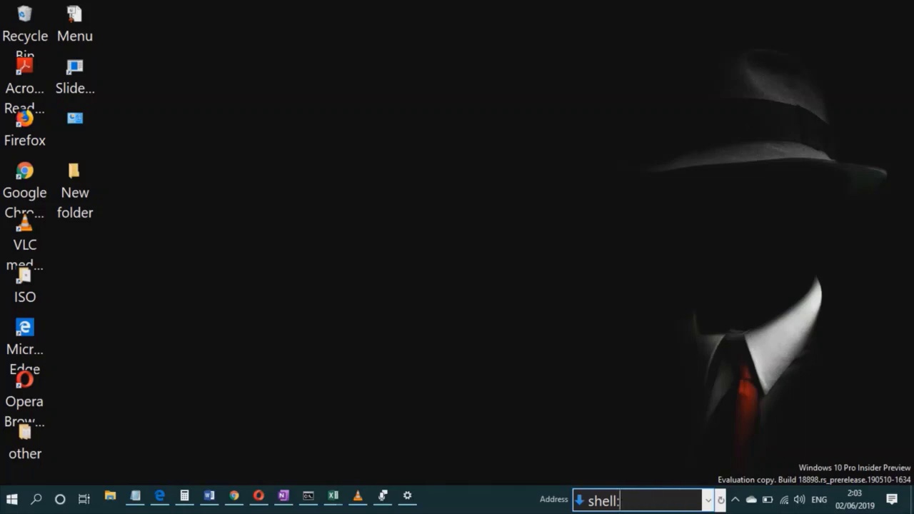
{"action": "type", "text": "sndto"}
{"action": "key", "text": "Return"}
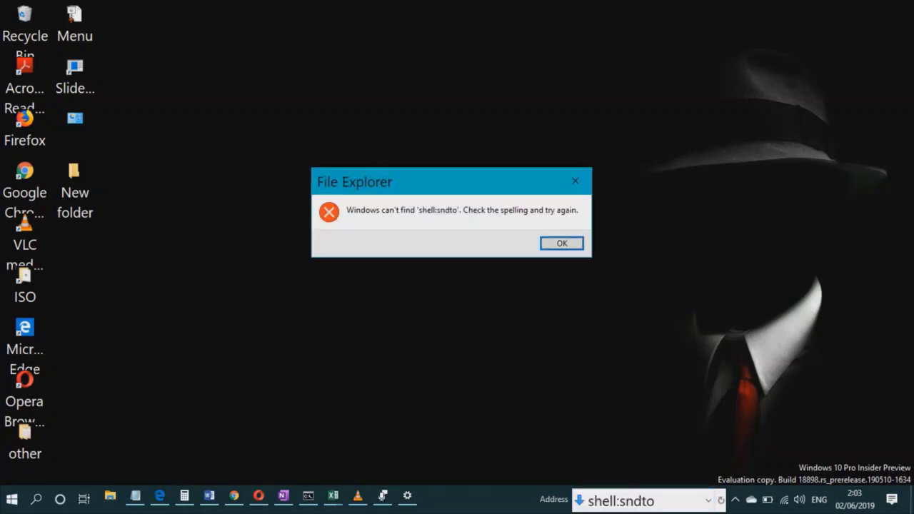
{"action": "key", "text": "Return"}
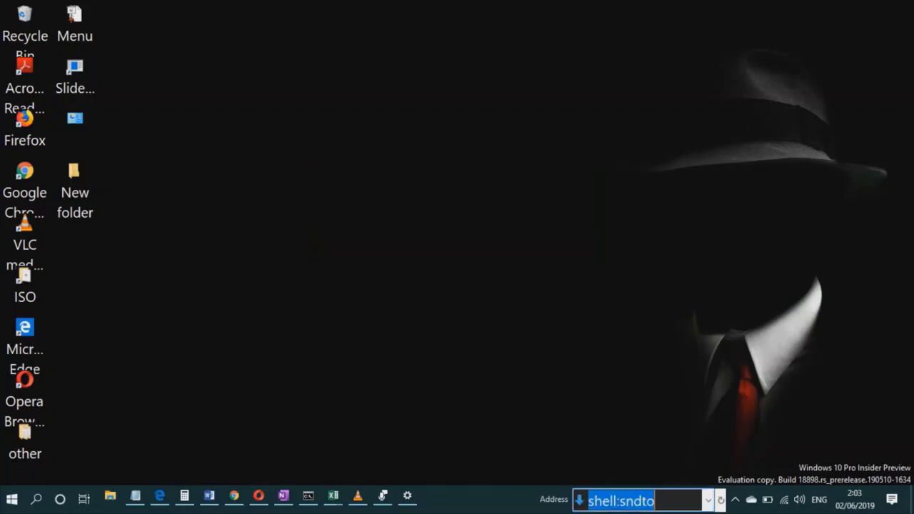
Open the SendTo folder by correcting the Address box command to shell:sendto and running it
{"action": "key", "text": "End"}
{"action": "key", "text": "BackSpace"}
{"action": "key", "text": "BackSpace"}
{"action": "key", "text": "BackSpace"}
{"action": "key", "text": "BackSpace"}
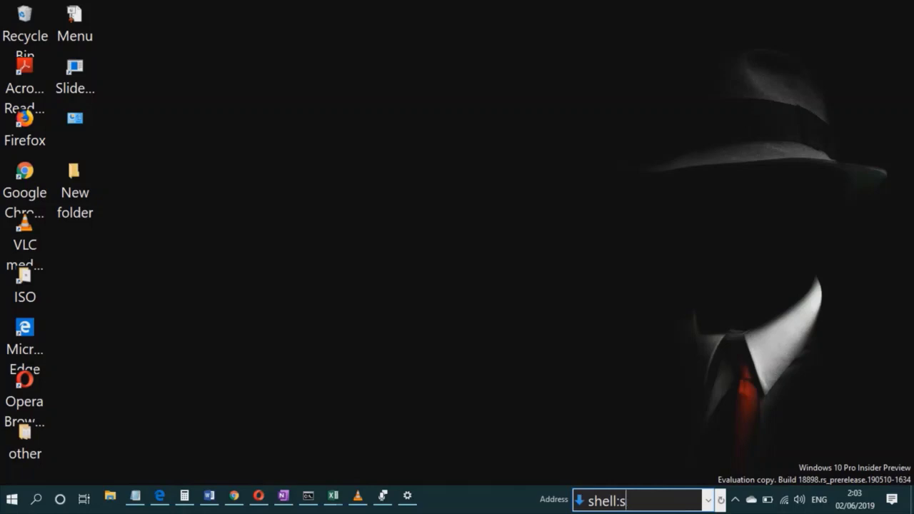
{"action": "type", "text": "endto"}
{"action": "key", "text": "Return"}
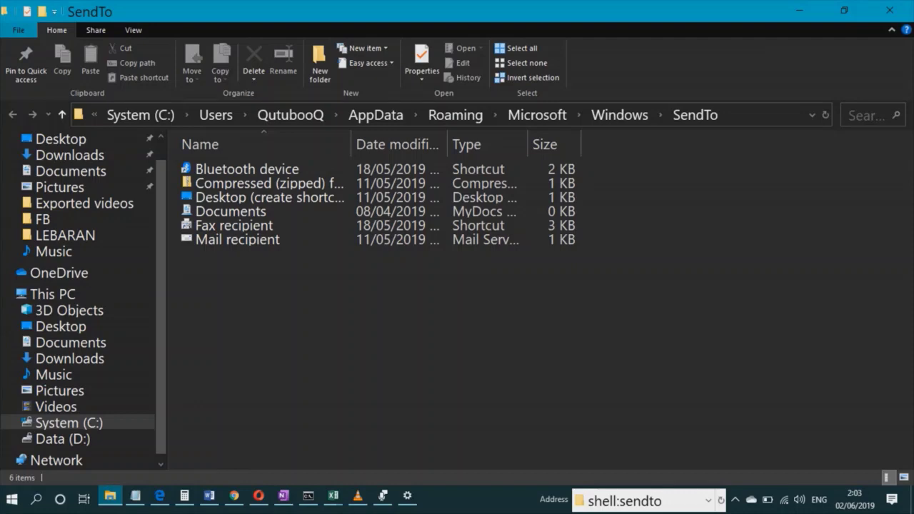
Open the Desktop folder by running shell:desktop from the Address box, then close the Desktop and SendTo windows
{"action": "left_click", "coordinate": [625, 500]}
{"action": "key", "text": "BackSpace"}
{"action": "key", "text": "BackSpace"}
{"action": "key", "text": "BackSpace"}
{"action": "key", "text": "BackSpace"}
{"action": "key", "text": "BackSpace"}
{"action": "key", "text": "BackSpace"}
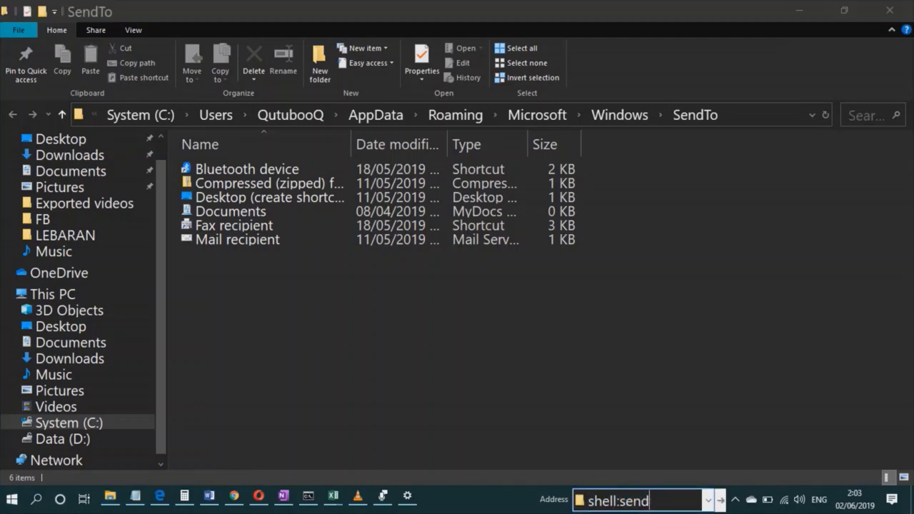
{"action": "type", "text": "desktop"}
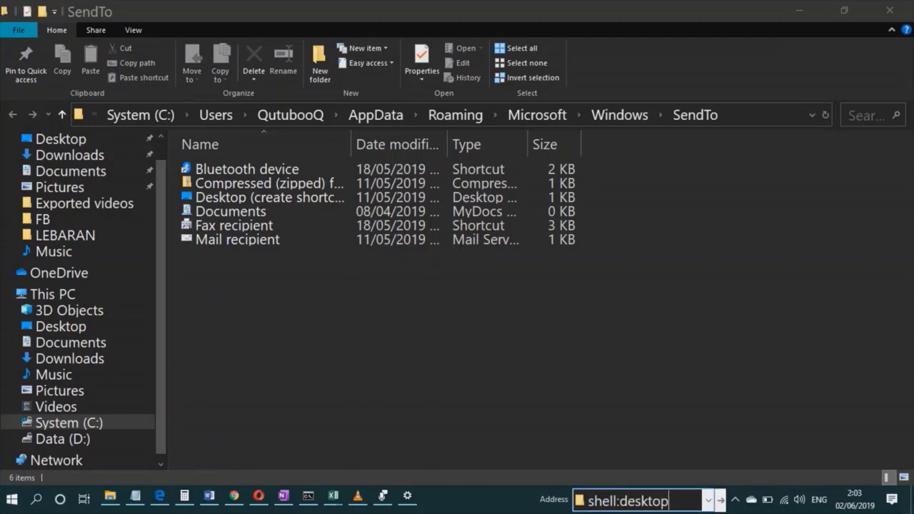
{"action": "key", "text": "Return"}
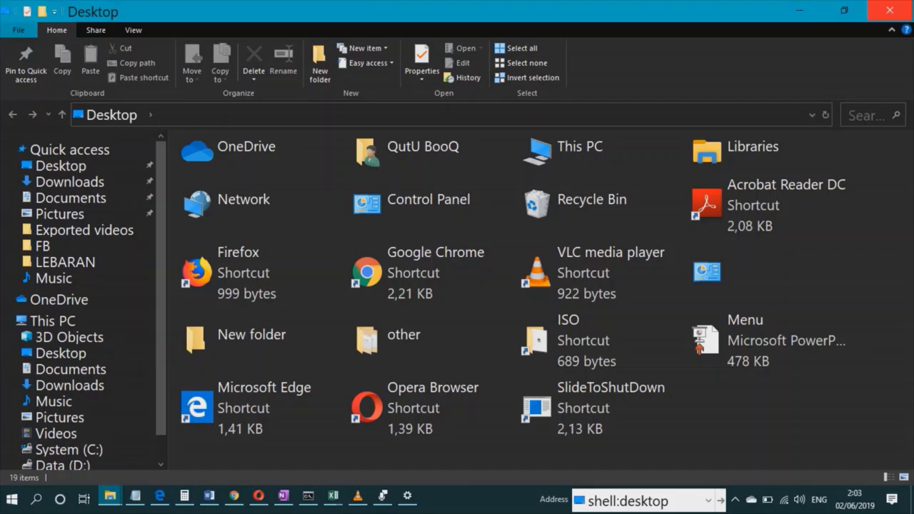
{"action": "left_click", "coordinate": [889, 10]}
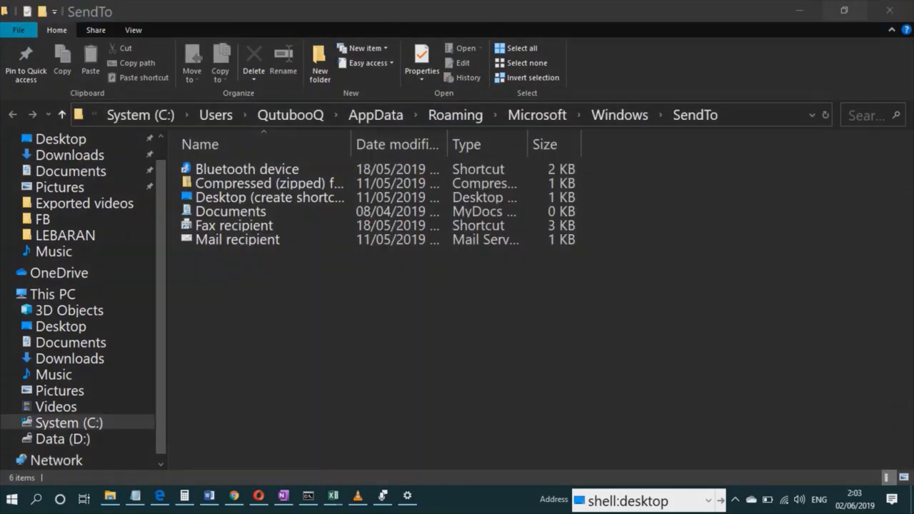
{"action": "left_click", "coordinate": [889, 10]}
Try to open the Videos folder by running shell:video from the taskbar Address box
{"action": "left_click", "coordinate": [629, 500]}
{"action": "left_click", "coordinate": [668, 501]}
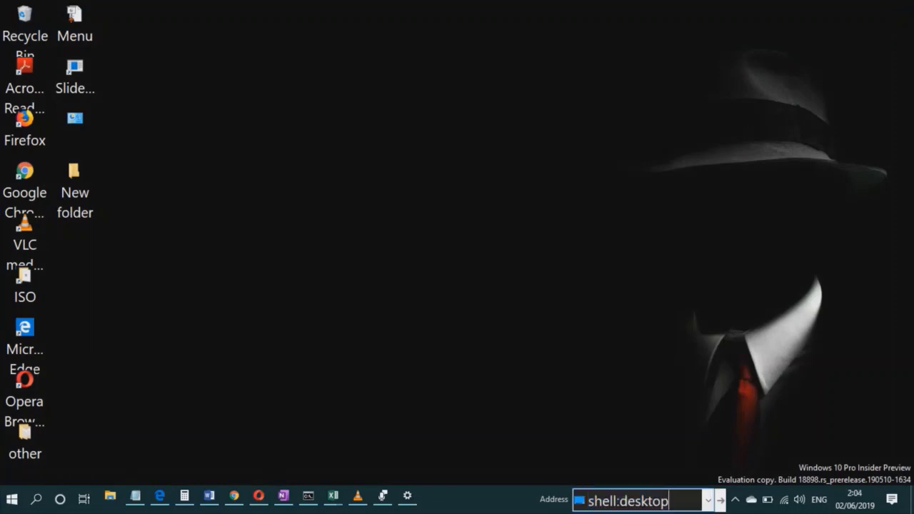
{"action": "key", "text": "BackSpace"}
{"action": "key", "text": "BackSpace"}
{"action": "key", "text": "BackSpace"}
{"action": "key", "text": "BackSpace"}
{"action": "key", "text": "BackSpace"}
{"action": "key", "text": "BackSpace"}
{"action": "key", "text": "BackSpace"}
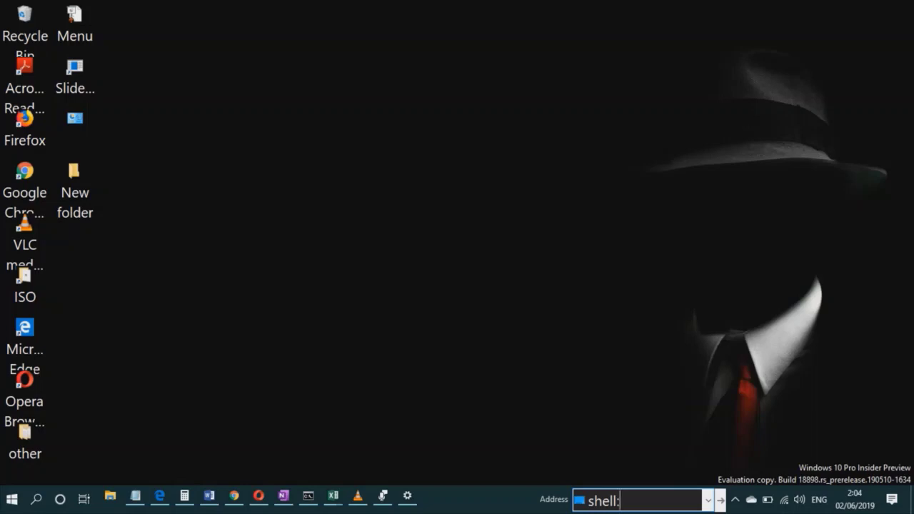
{"action": "type", "text": "video"}
{"action": "key", "text": "Return"}
{"action": "key", "text": "Return"}
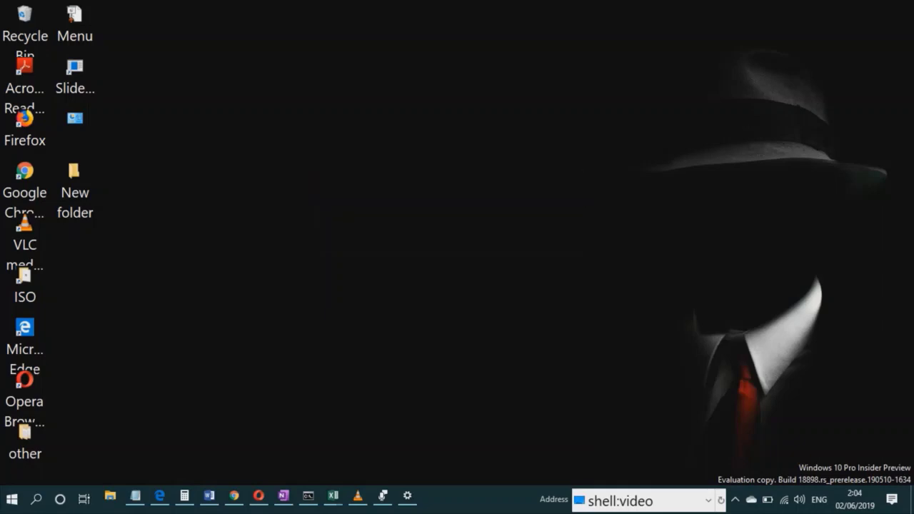
Try the plural form shell:videos in the taskbar Address box
{"action": "key", "text": "End"}
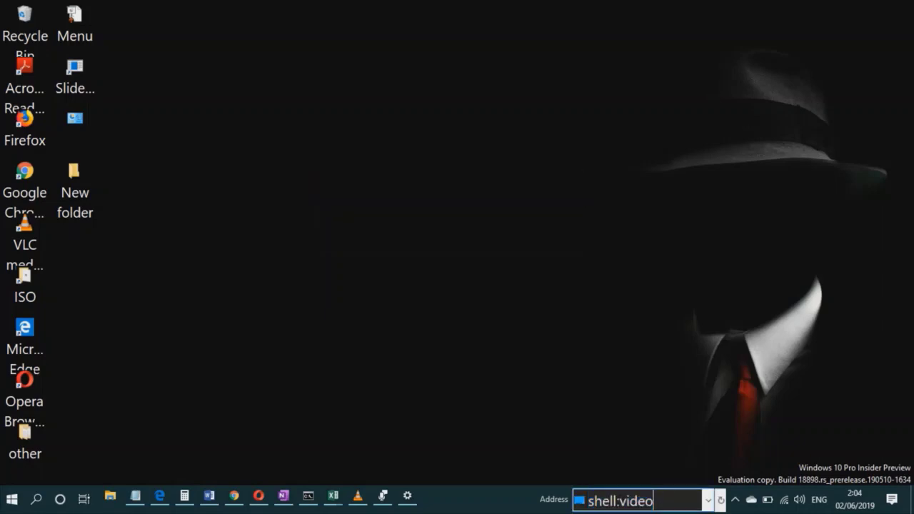
{"action": "type", "text": "s"}
{"action": "key", "text": "Return"}
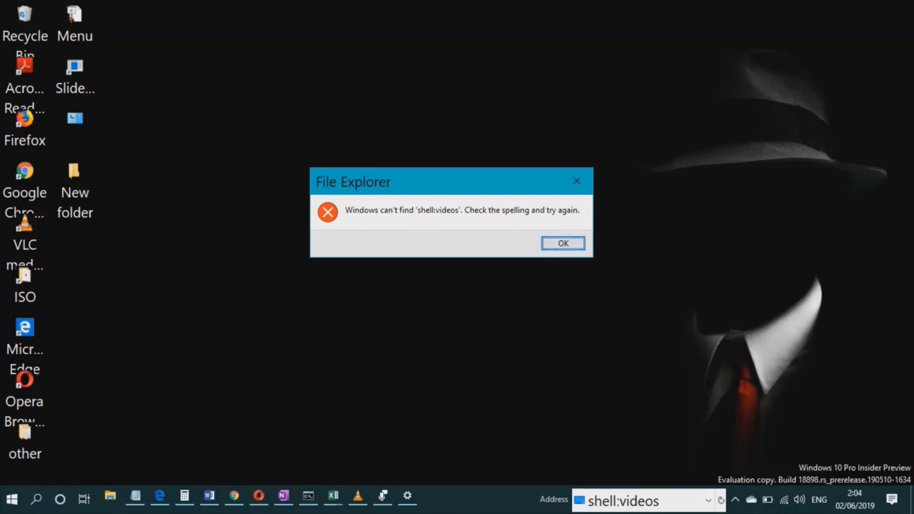
{"action": "key", "text": "Return"}
Try to open the Start Menu folder by running shell:startmenu from the taskbar Address box
{"action": "key", "text": "End"}
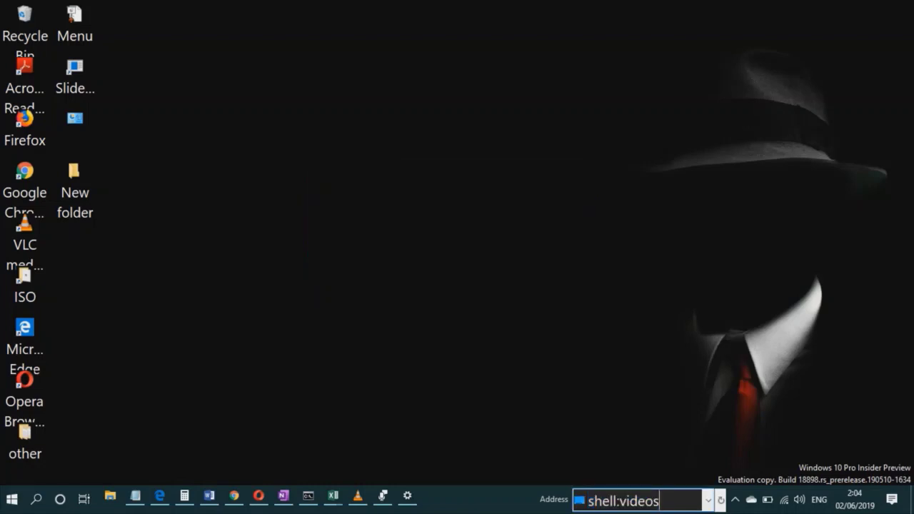
{"action": "key", "text": "BackSpace"}
{"action": "key", "text": "BackSpace"}
{"action": "key", "text": "BackSpace"}
{"action": "key", "text": "BackSpace"}
{"action": "key", "text": "BackSpace"}
{"action": "key", "text": "BackSpace"}
{"action": "type", "text": "startmenu"}
{"action": "key", "text": "Return"}
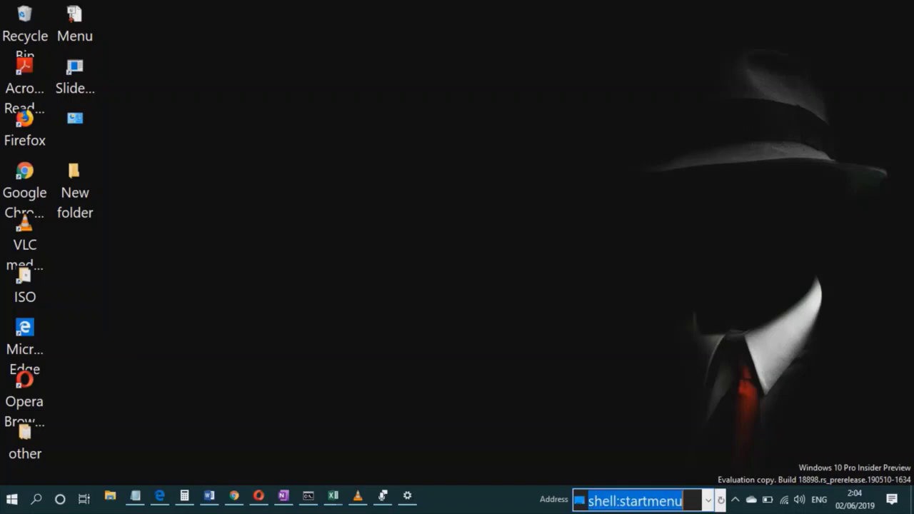
{"action": "key", "text": "Return"}
Open the Start Menu folder with shell:start menu, view its Programs subfolder and close the window
{"action": "left_click", "coordinate": [628, 501]}
{"action": "left_click", "coordinate": [640, 501]}
{"action": "key", "text": "Return"}
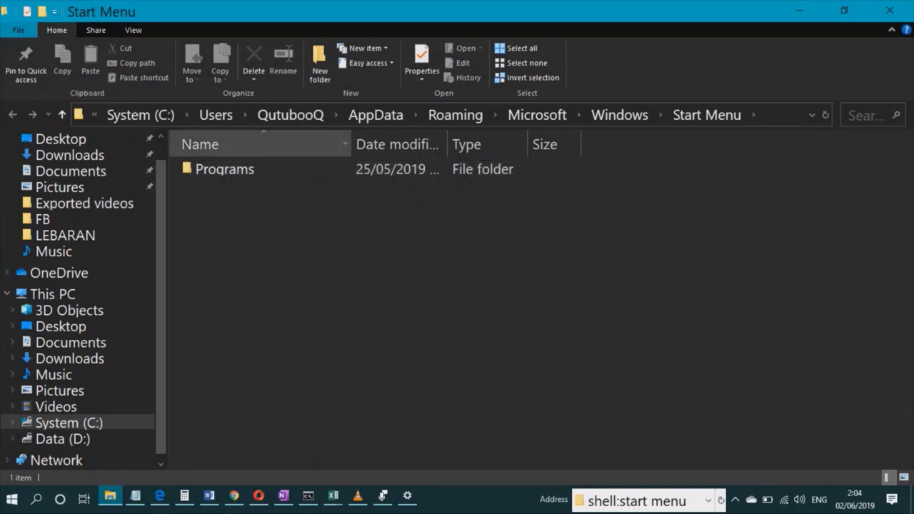
{"action": "double_click", "coordinate": [224, 169]}
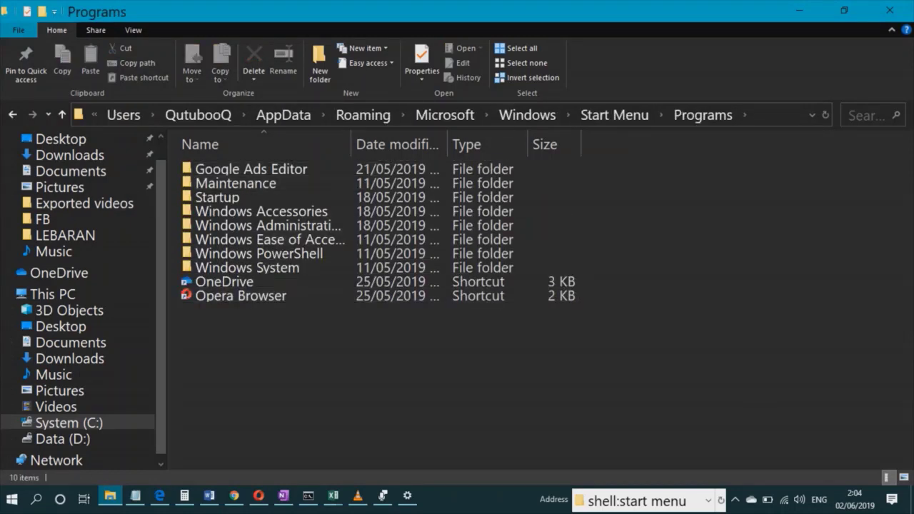
{"action": "left_click", "coordinate": [889, 10]}
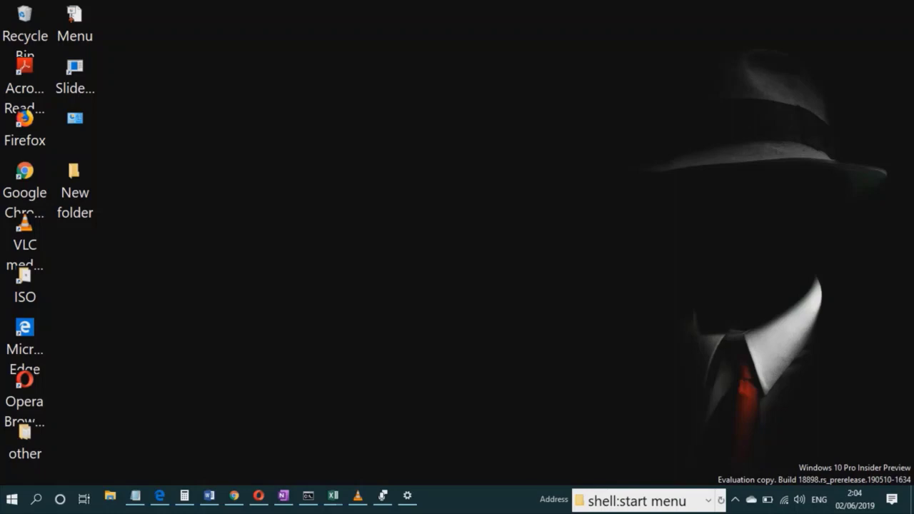
{"action": "left_click", "coordinate": [635, 501]}
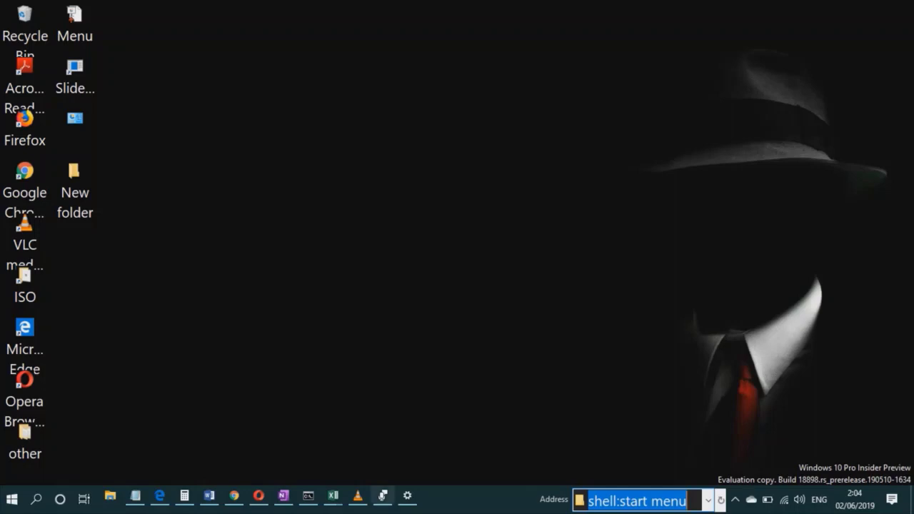
{"action": "left_click", "coordinate": [75, 25]}
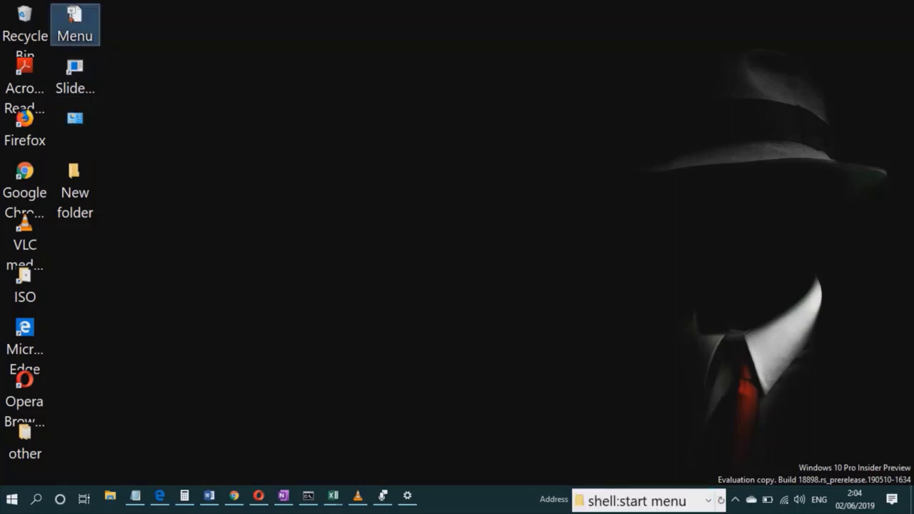
{"action": "double_click", "coordinate": [75, 25]}
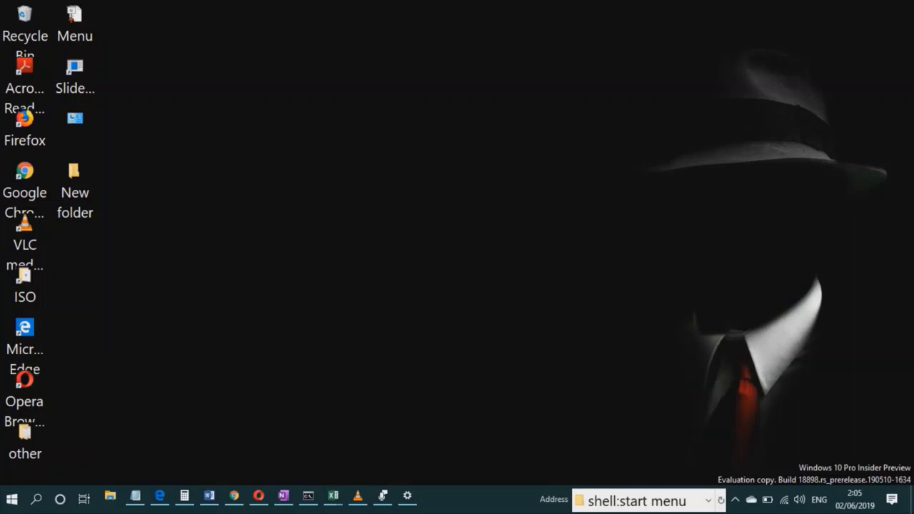
Bring up the Notepad window, snap it to the right half of the screen, and toggle between the desktop and the open window
{"action": "left_click", "coordinate": [135, 496]}
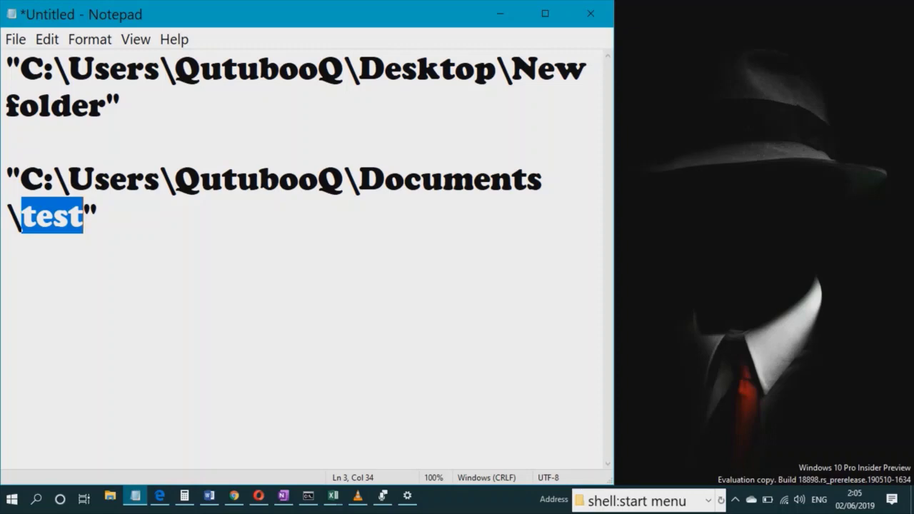
{"action": "key", "text": "super+Down"}
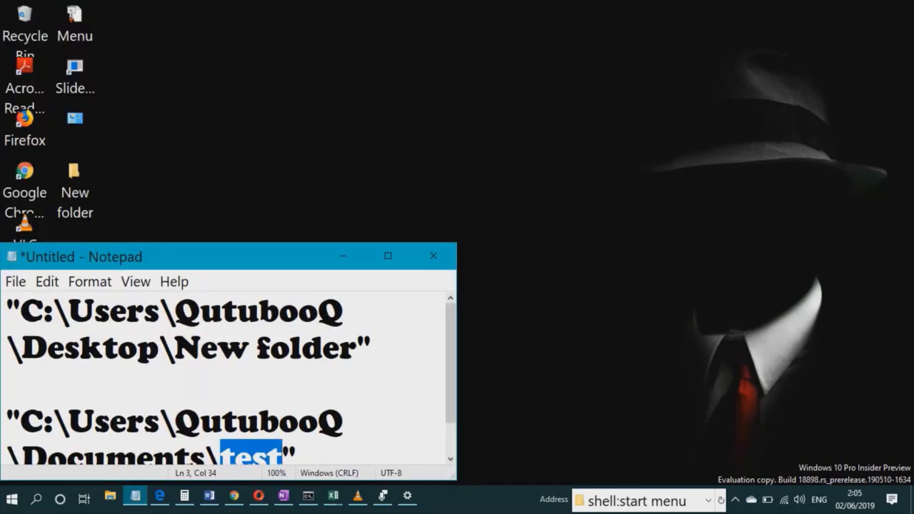
{"action": "key", "text": "super+Up"}
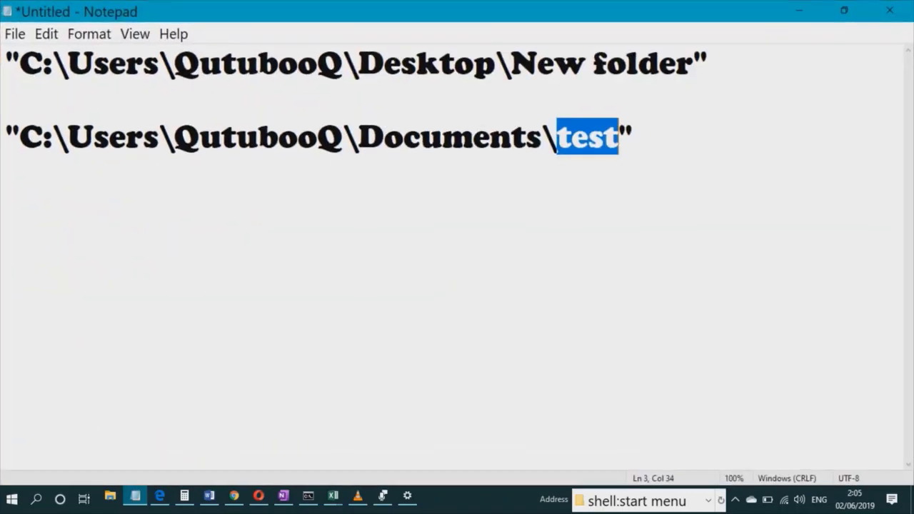
{"action": "key", "text": "super+Right"}
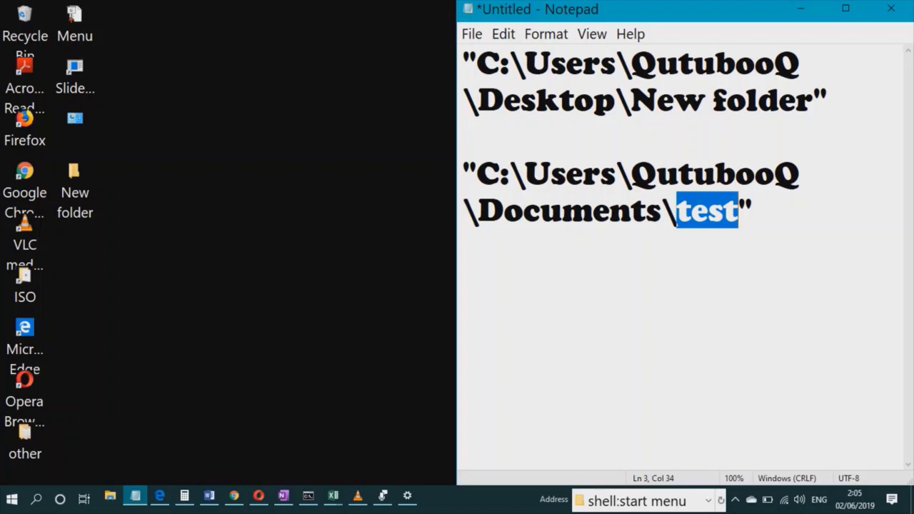
{"action": "key", "text": "super+d"}
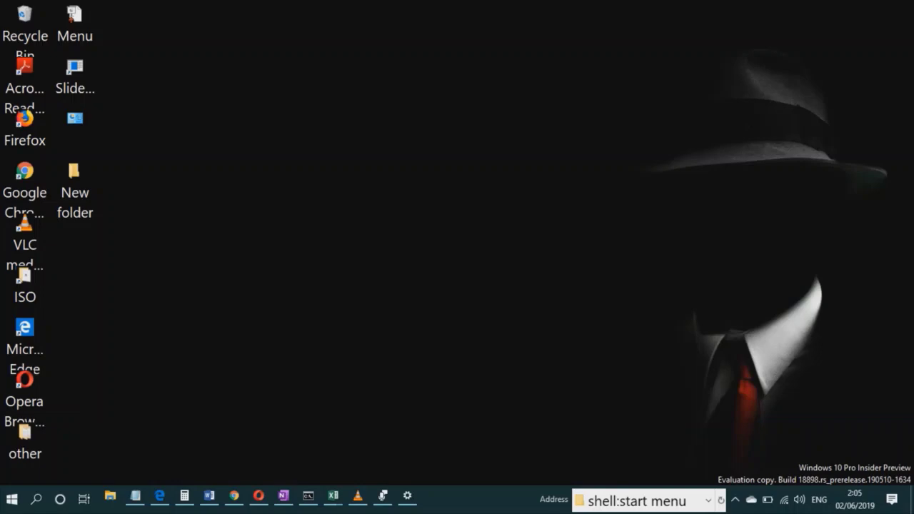
{"action": "key", "text": "super+d"}
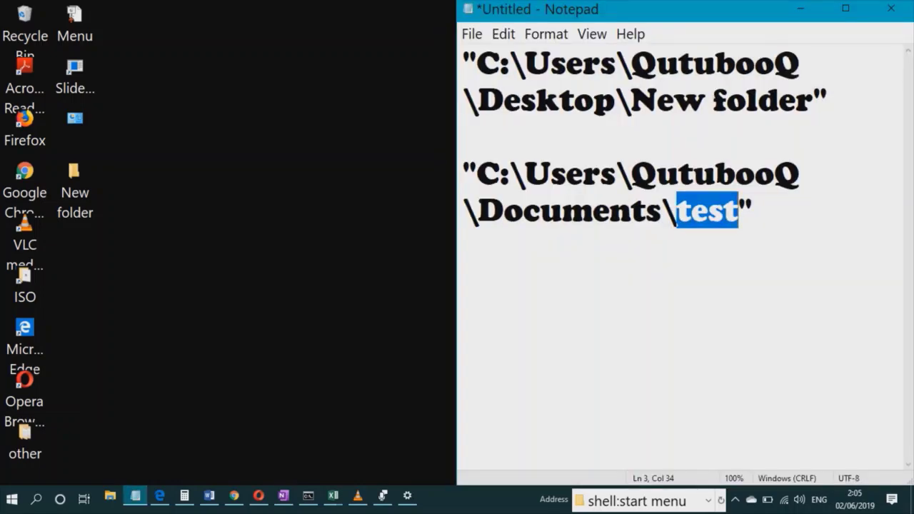
Cycle the Notepad window through the left half, upper-right quarter, right half and full screen
{"action": "key", "text": "super+Left"}
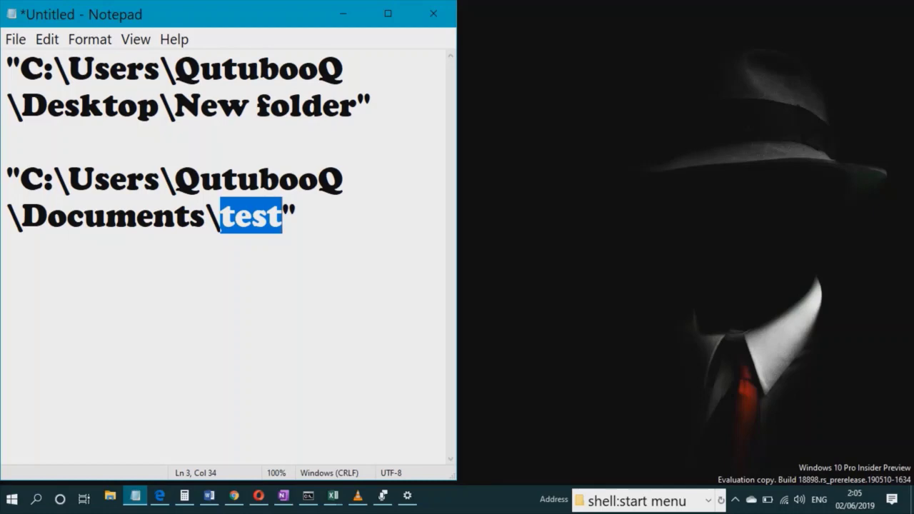
{"action": "key", "text": "super+Right"}
{"action": "key", "text": "super+Up"}
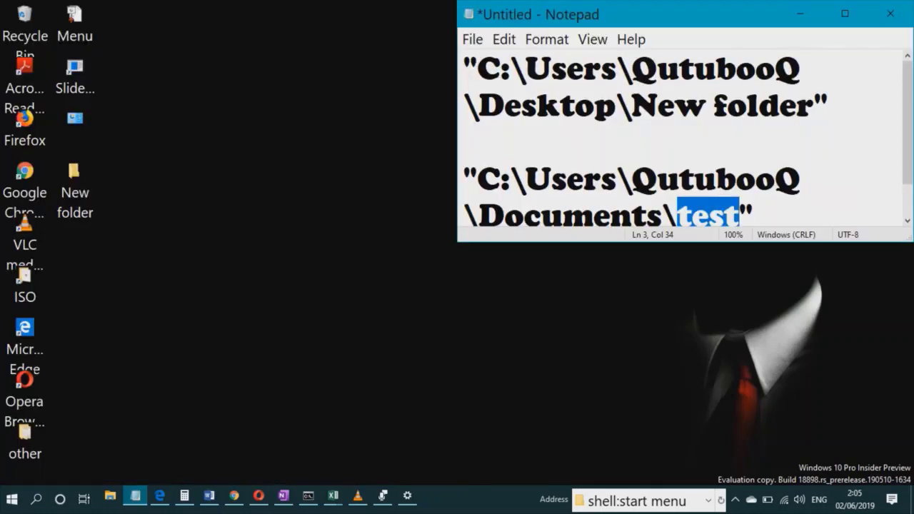
{"action": "key", "text": "super+Down"}
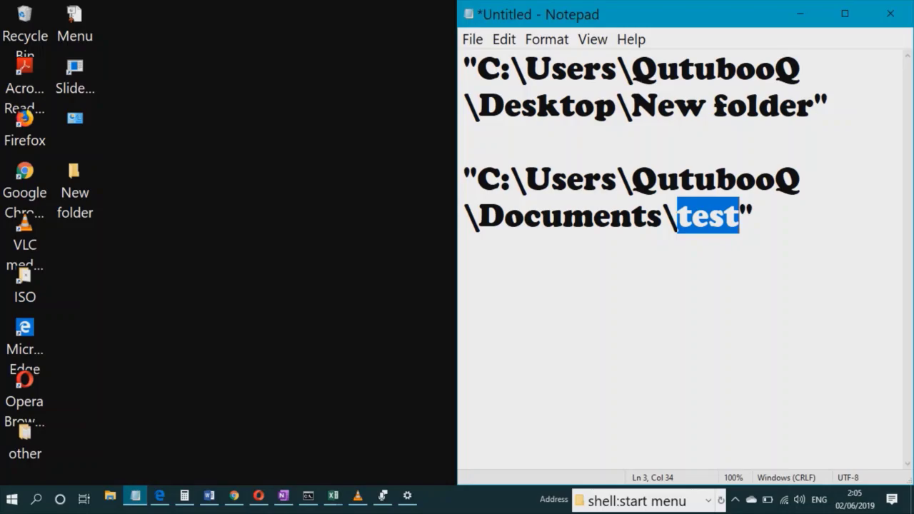
{"action": "key", "text": "super+Left"}
{"action": "key", "text": "super+Up"}
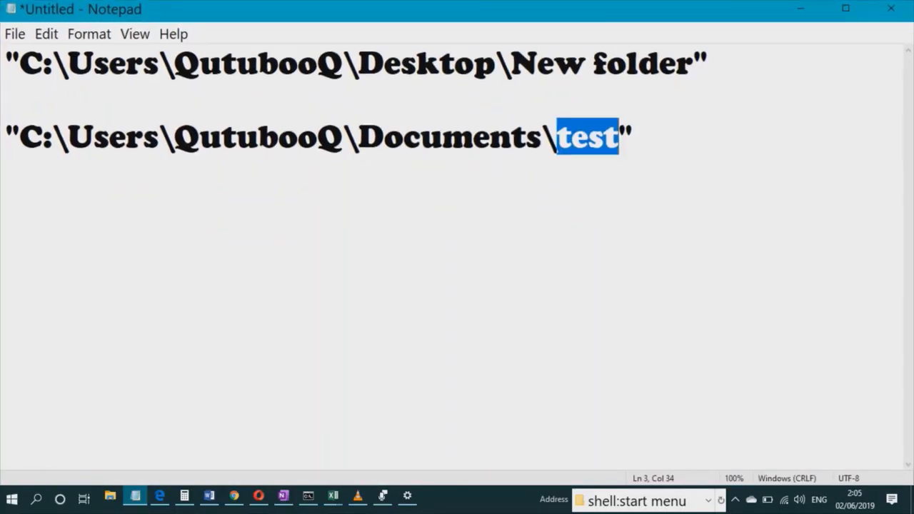
Snap the Notepad window to the right half of the screen, dismiss the suggested windows and minimize Notepad
{"action": "key", "text": "super+Right"}
{"action": "key", "text": "super+Down"}
{"action": "key", "text": "super+Up"}
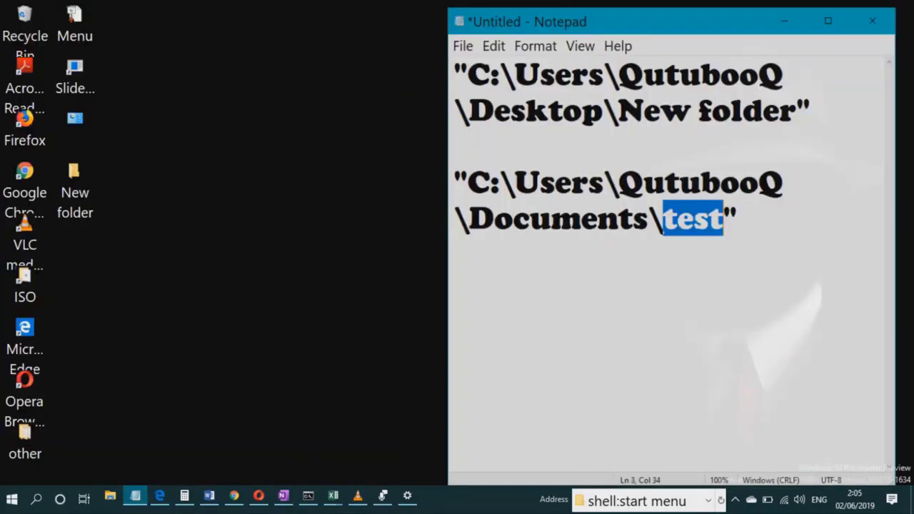
{"action": "key", "text": "super+Left"}
{"action": "key", "text": "super+Right"}
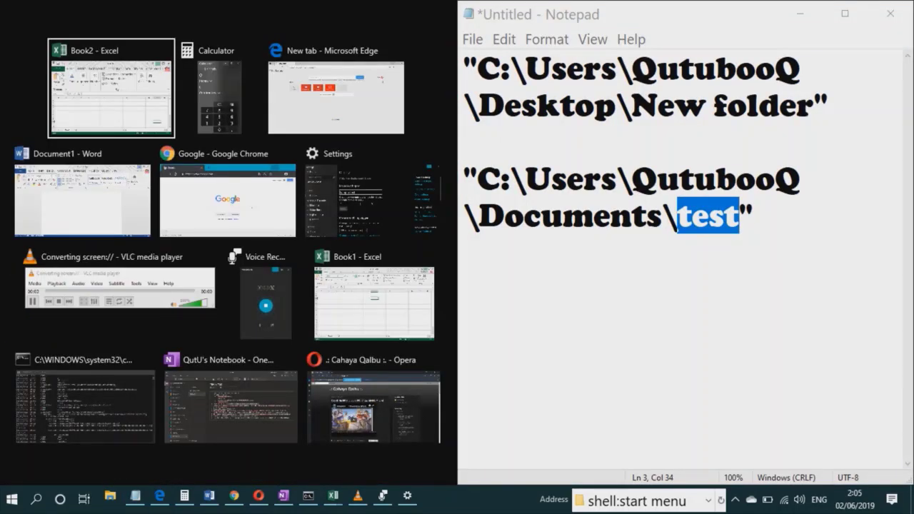
{"action": "key", "text": "Escape"}
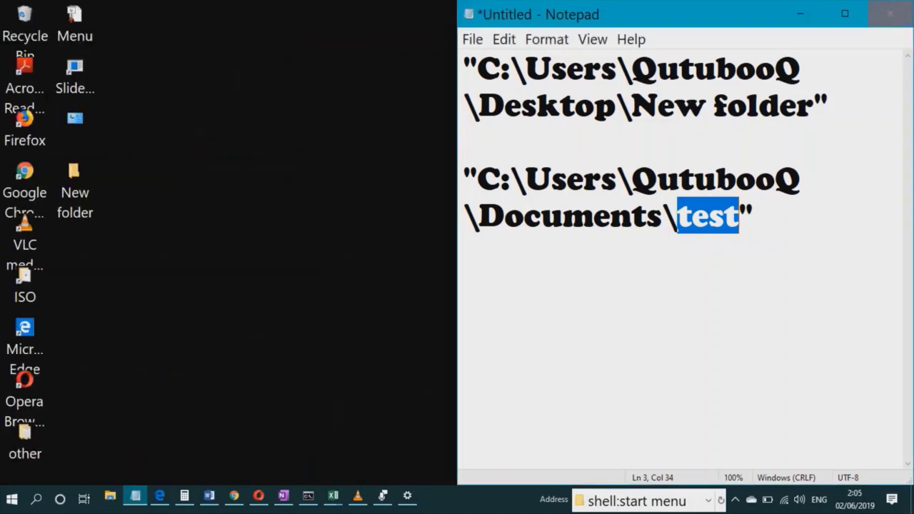
{"action": "key", "text": "super+Down"}
{"action": "key", "text": "super+Down"}
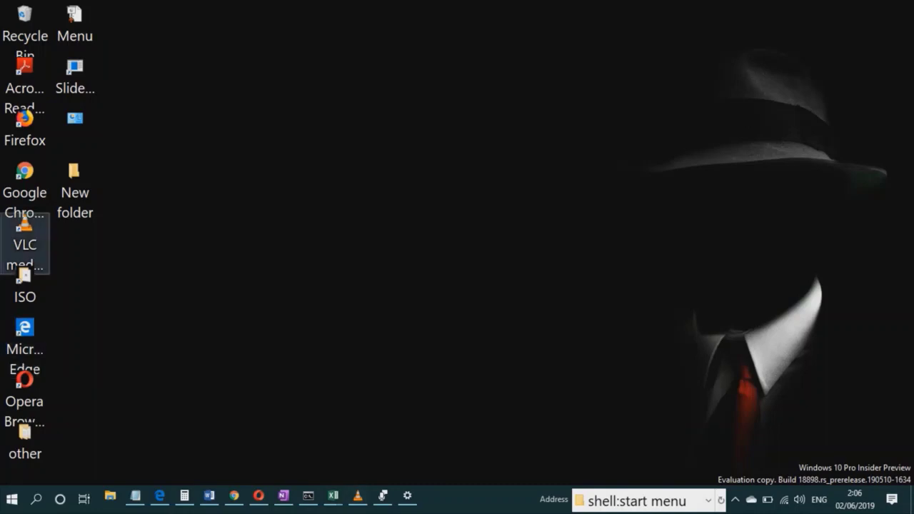
Preview the open Settings and Excel windows from the taskbar, and view Excel's jump list of recent files
{"action": "left_click", "coordinate": [75, 25]}
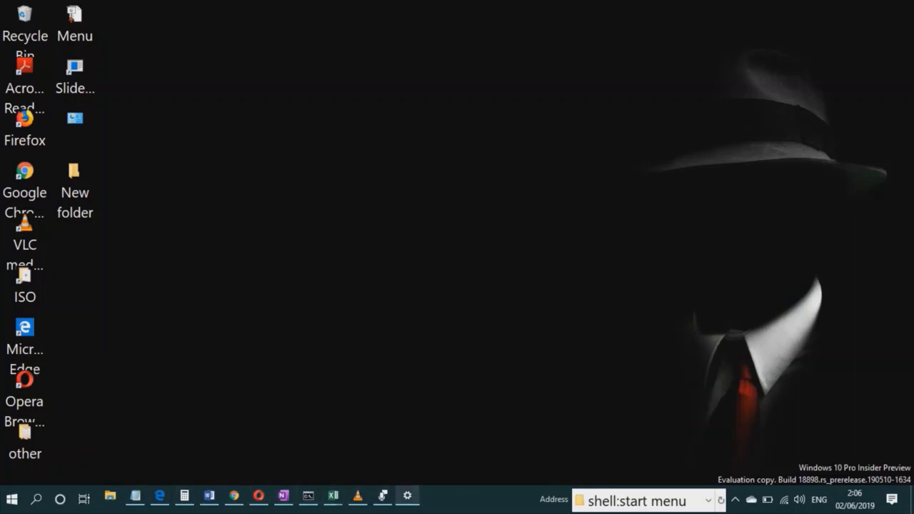
{"action": "mouse_move", "coordinate": [407, 495]}
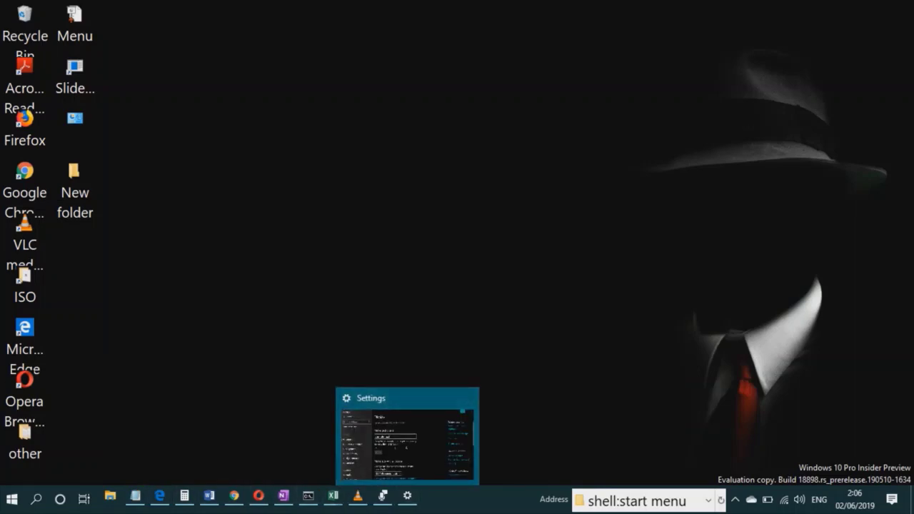
{"action": "mouse_move", "coordinate": [332, 495]}
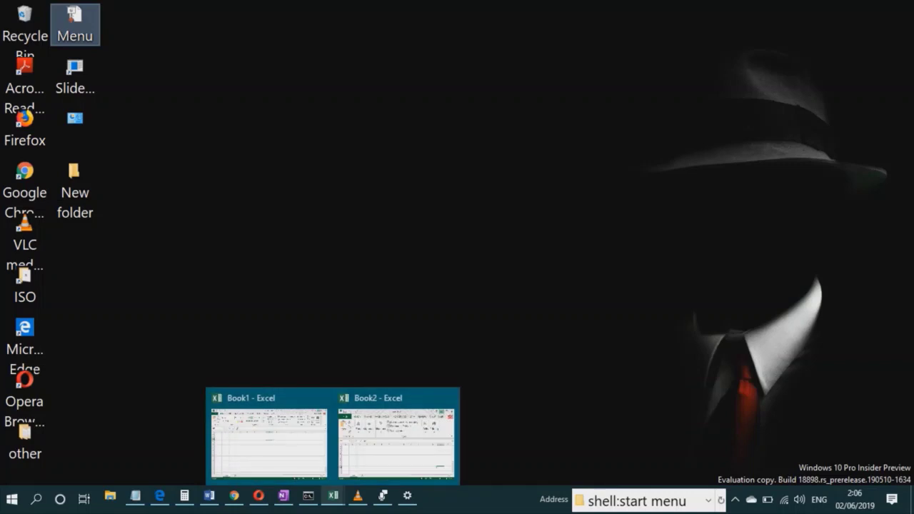
{"action": "right_click", "coordinate": [333, 495]}
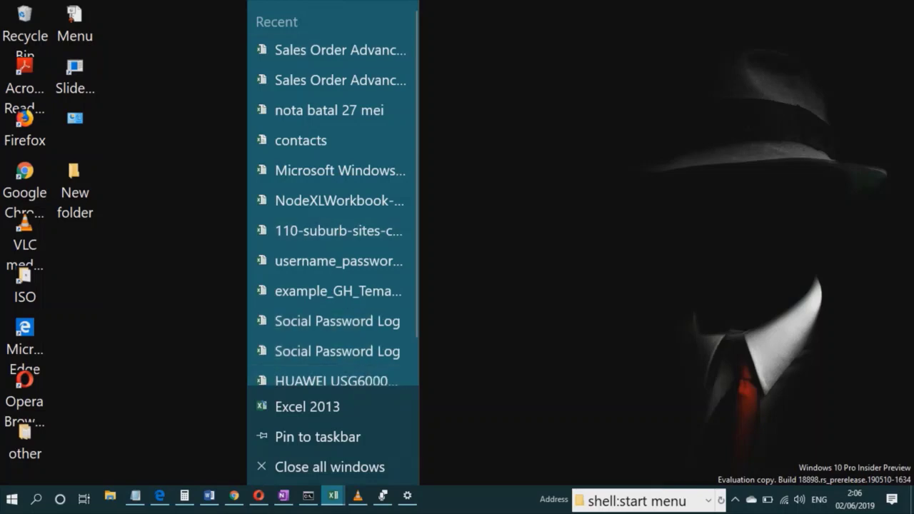
{"action": "left_click", "coordinate": [75, 25]}
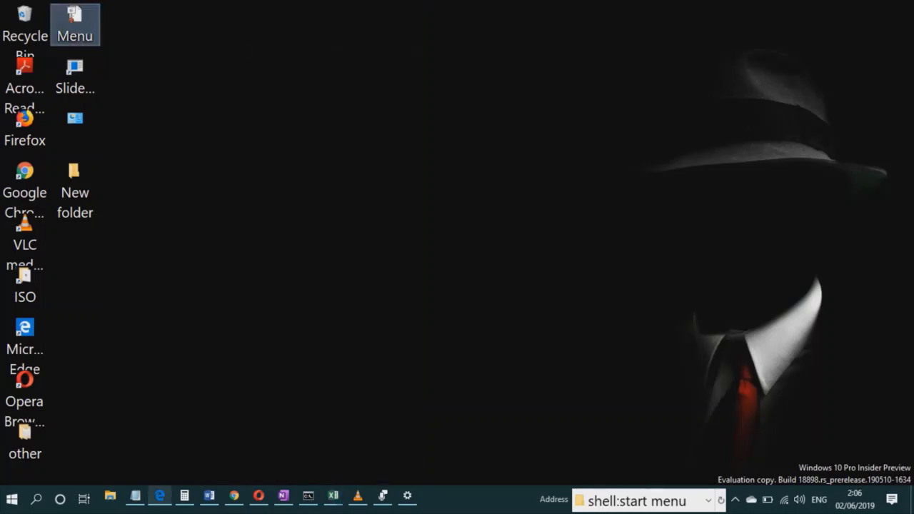
View the taskbar jump lists of Microsoft Edge and Google Chrome, preview the Chrome window, and dismiss the list
{"action": "right_click", "coordinate": [160, 495]}
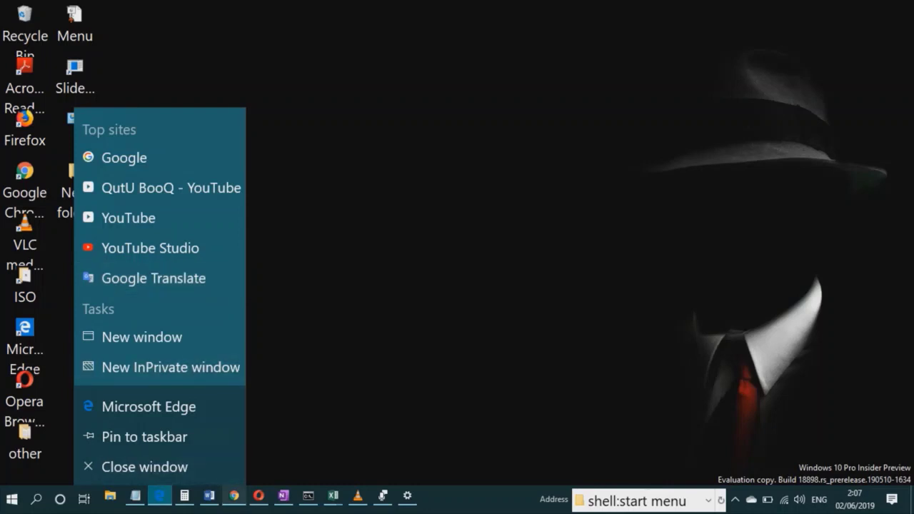
{"action": "right_click", "coordinate": [234, 495]}
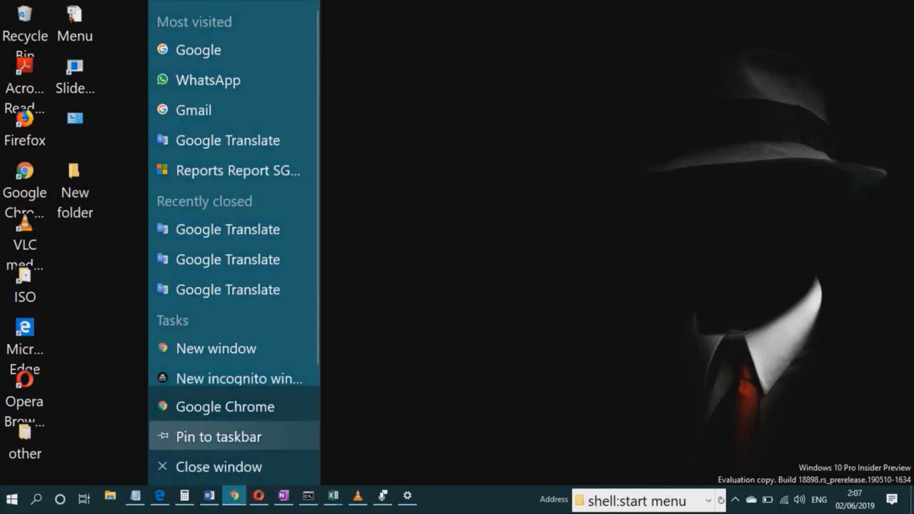
{"action": "left_click", "coordinate": [75, 24]}
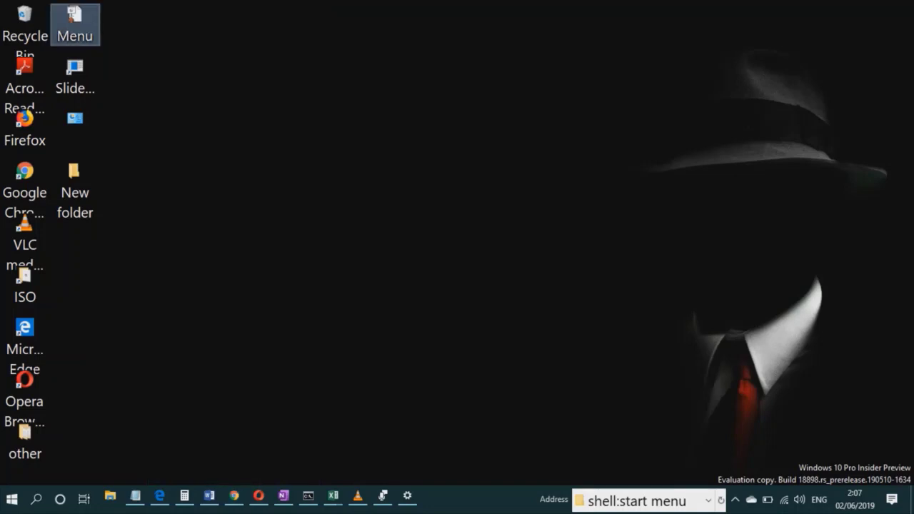
{"action": "mouse_move", "coordinate": [234, 495]}
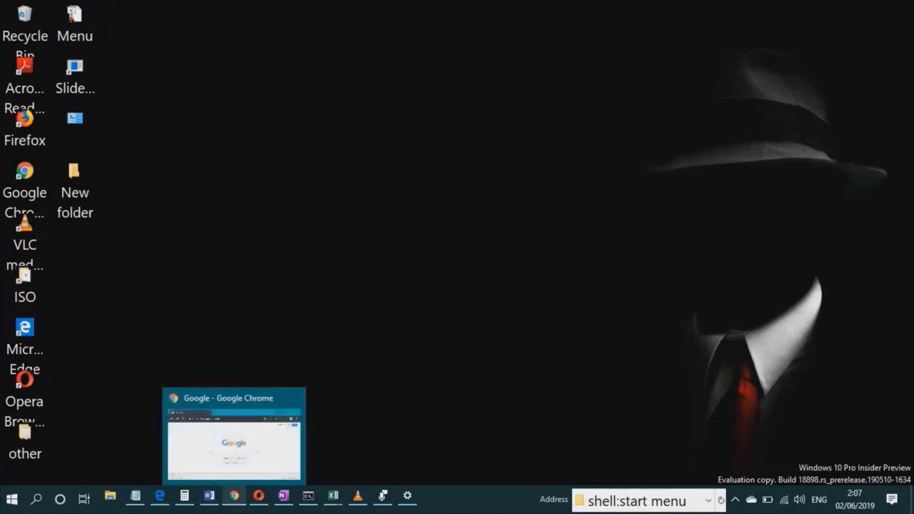
{"action": "right_click", "coordinate": [234, 496]}
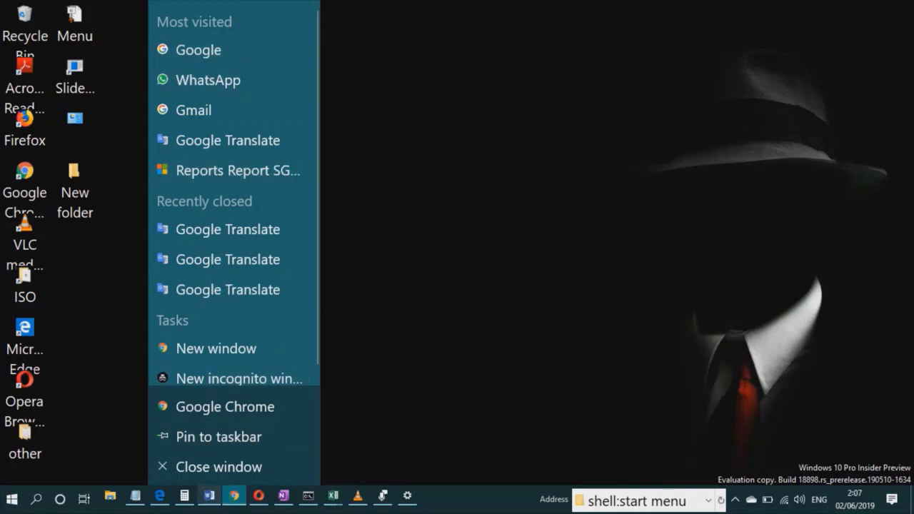
{"action": "key", "text": "Escape"}
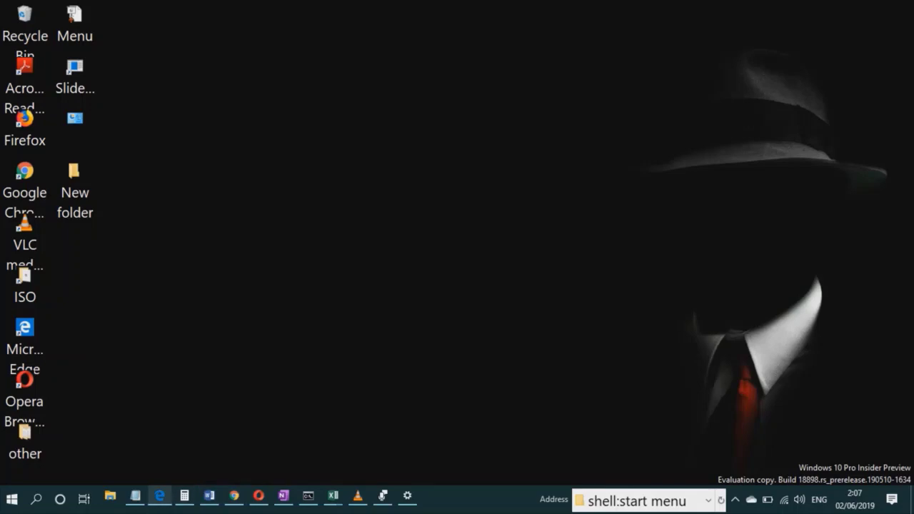
{"action": "mouse_move", "coordinate": [258, 496]}
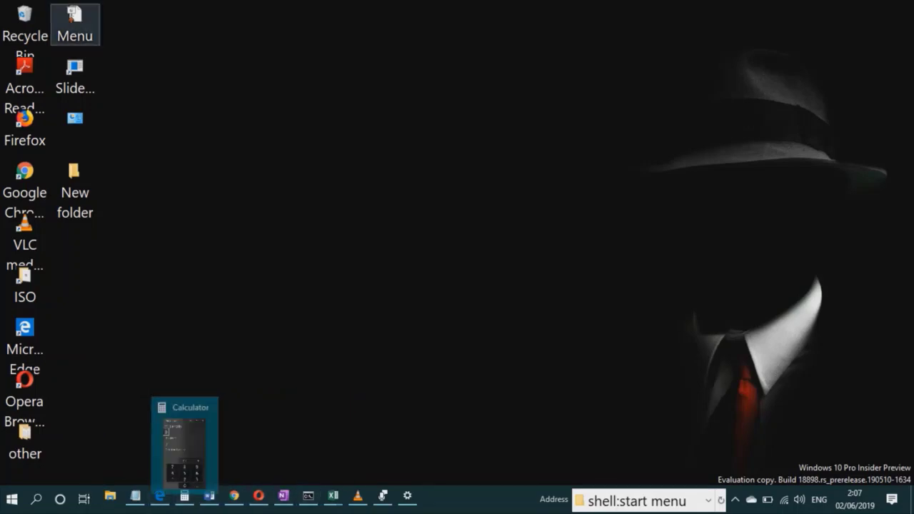